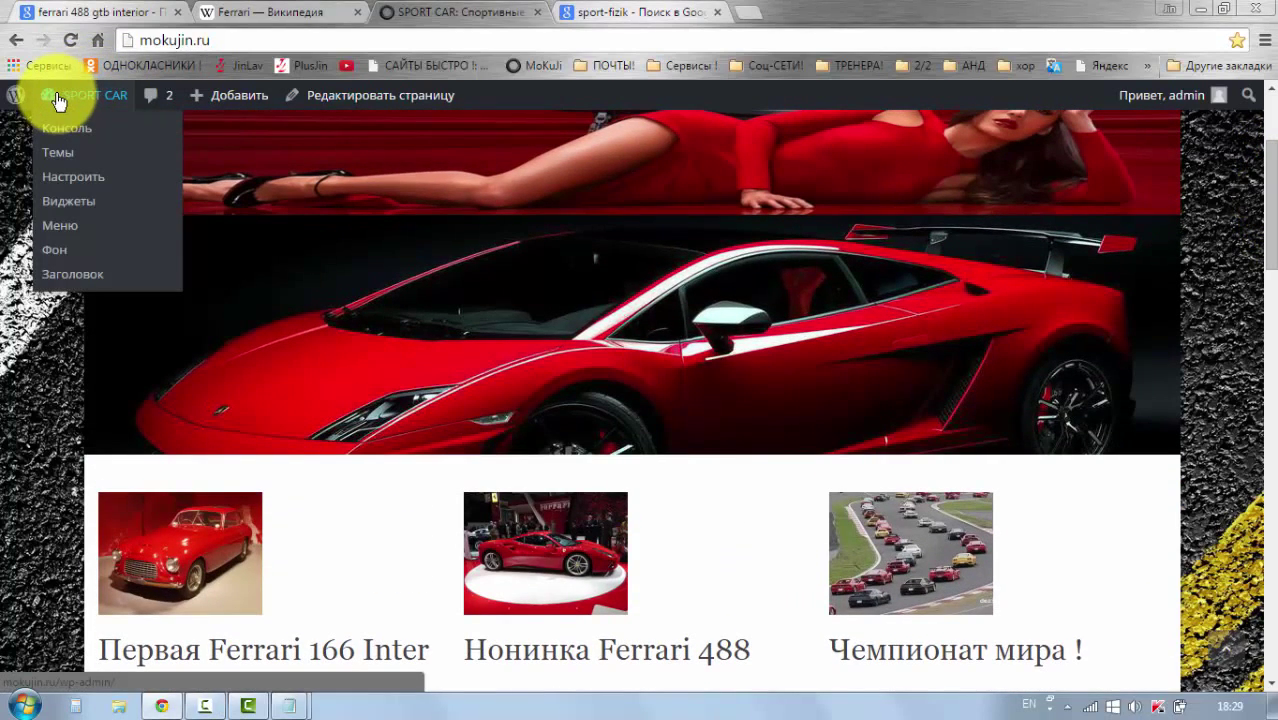
Step: Open the media library from the site's admin console and show its file upload area
left_click(54, 100)
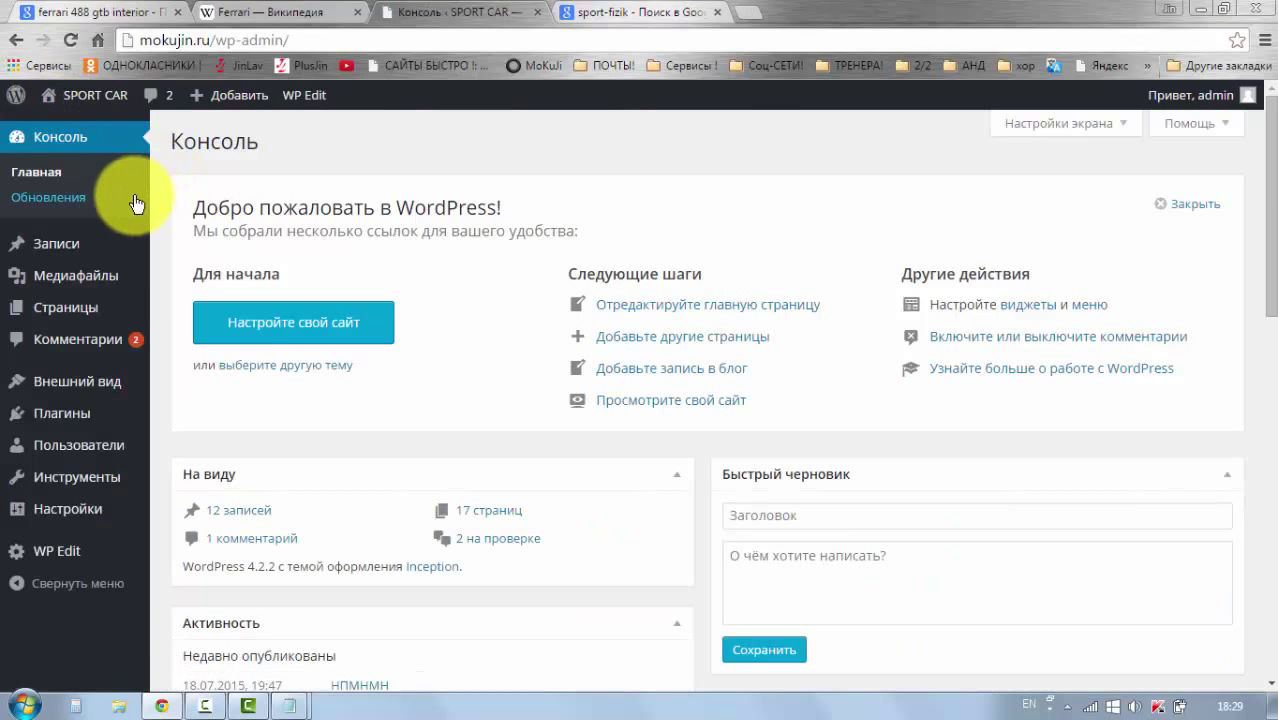
mouse_move(27, 288)
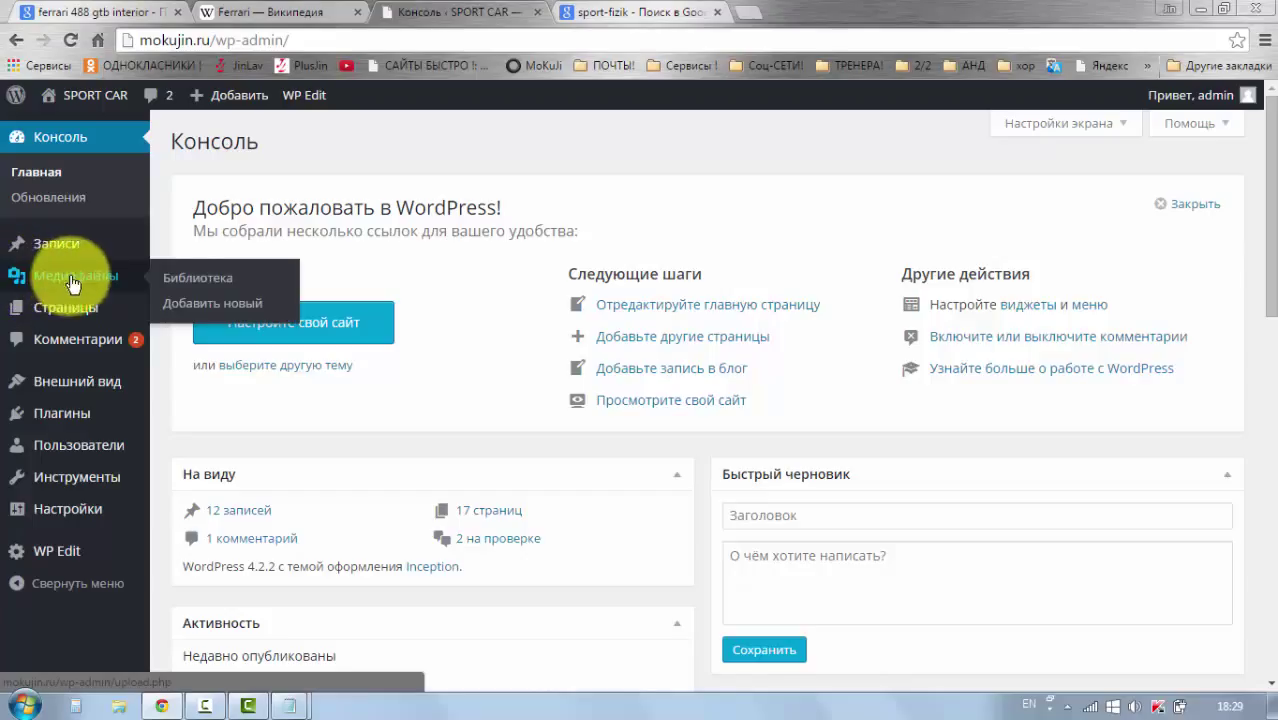
left_click(173, 285)
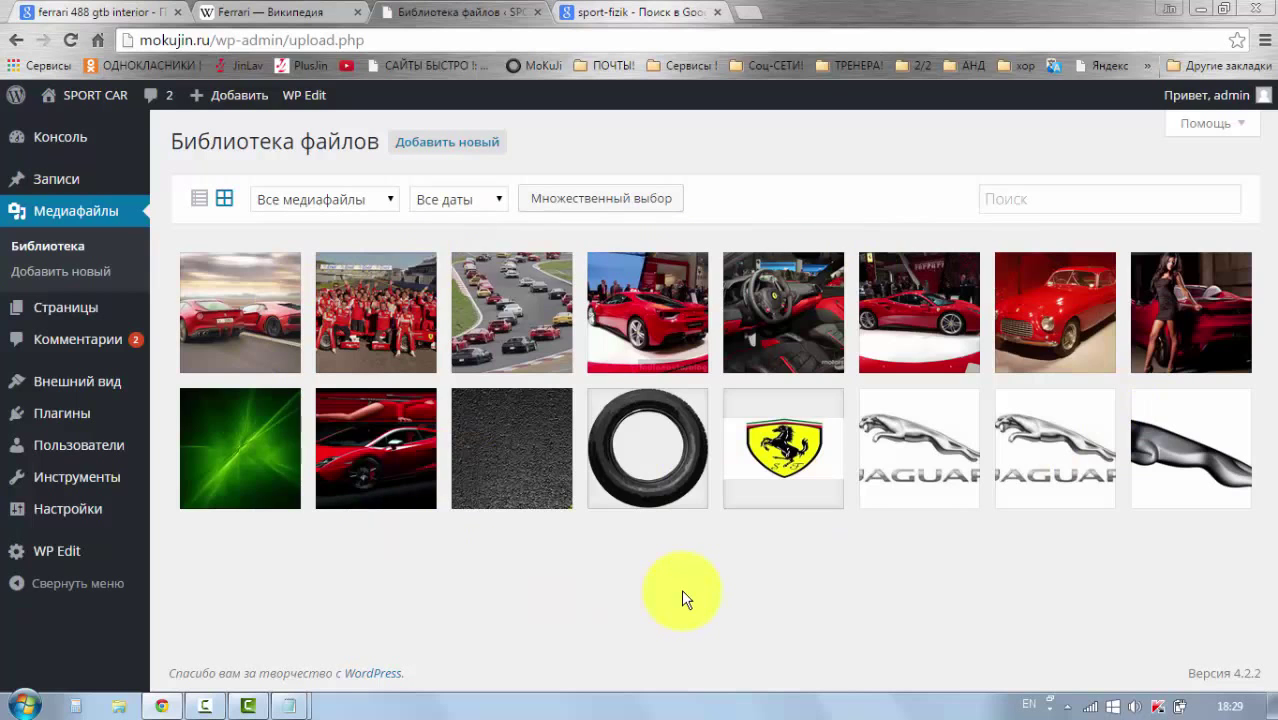
left_click(448, 143)
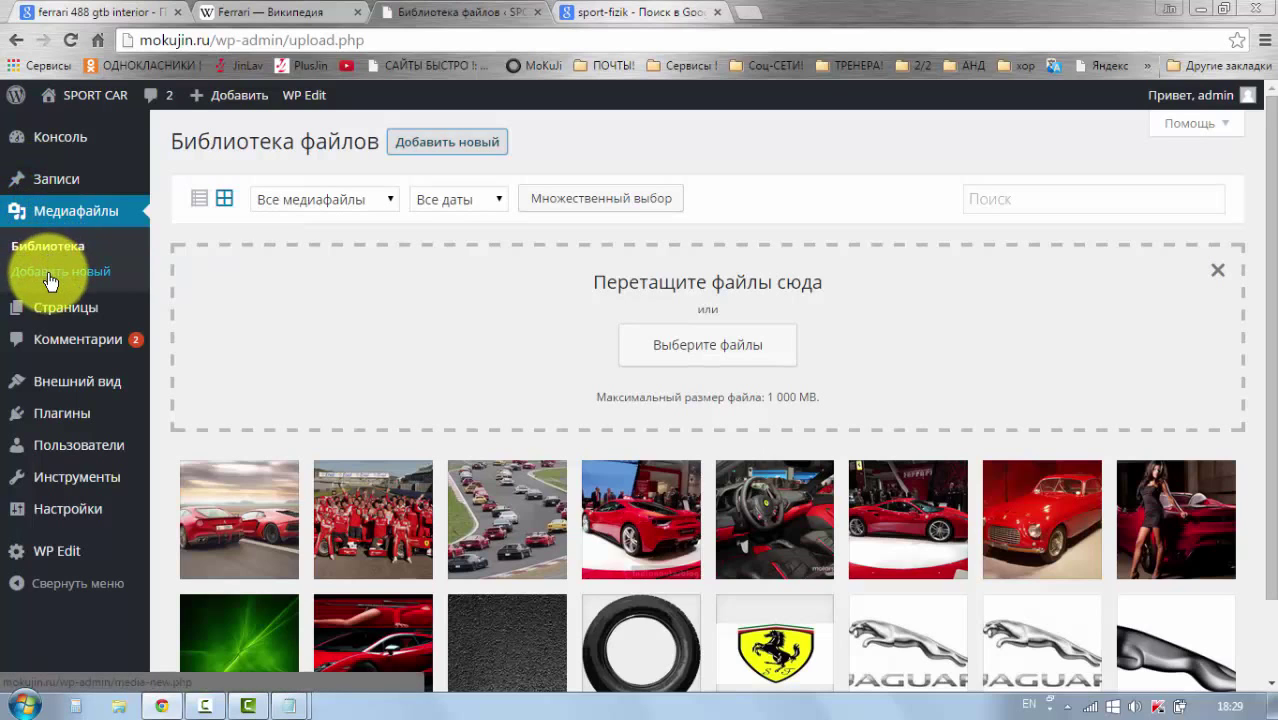
left_click(38, 142)
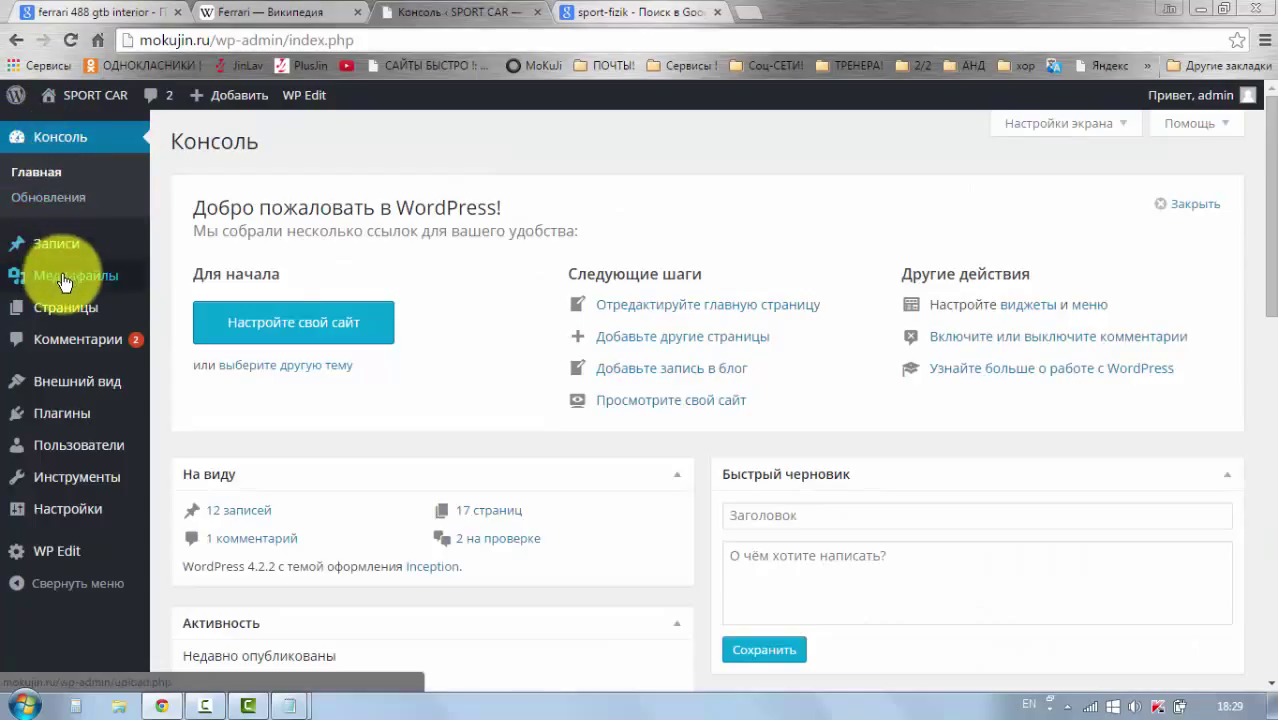
mouse_move(63, 282)
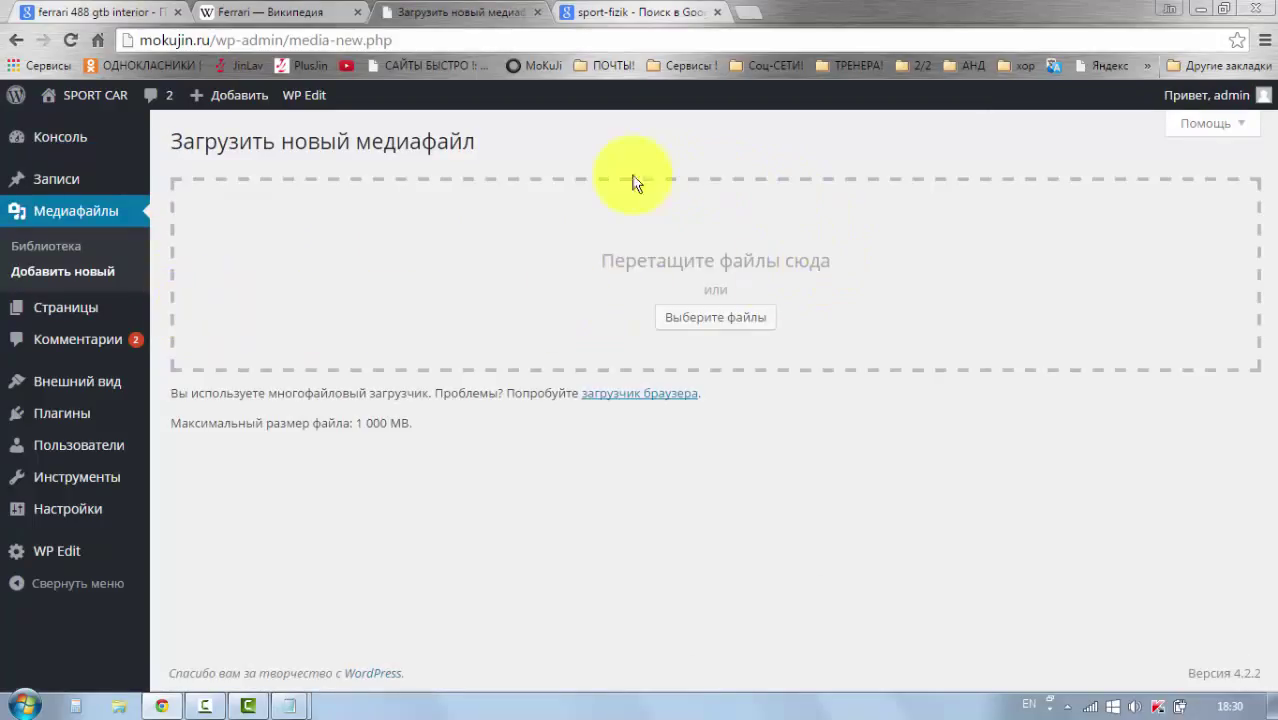
left_click(737, 326)
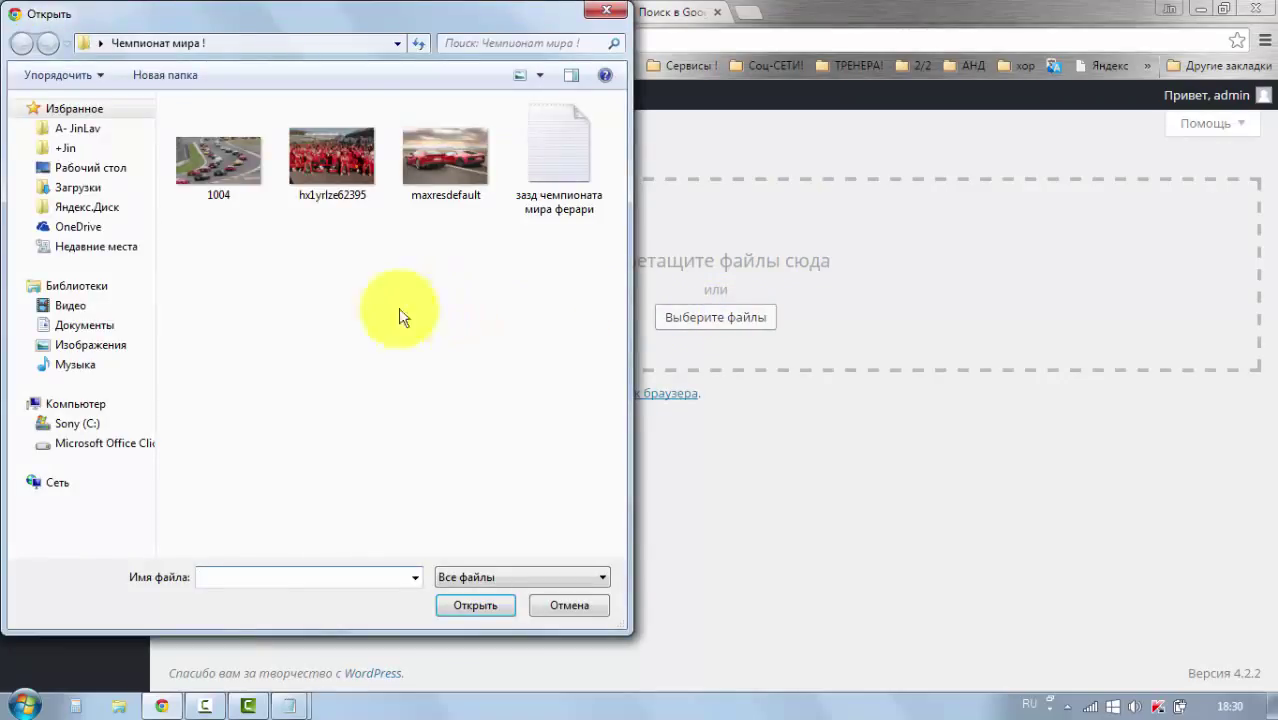
left_click(68, 188)
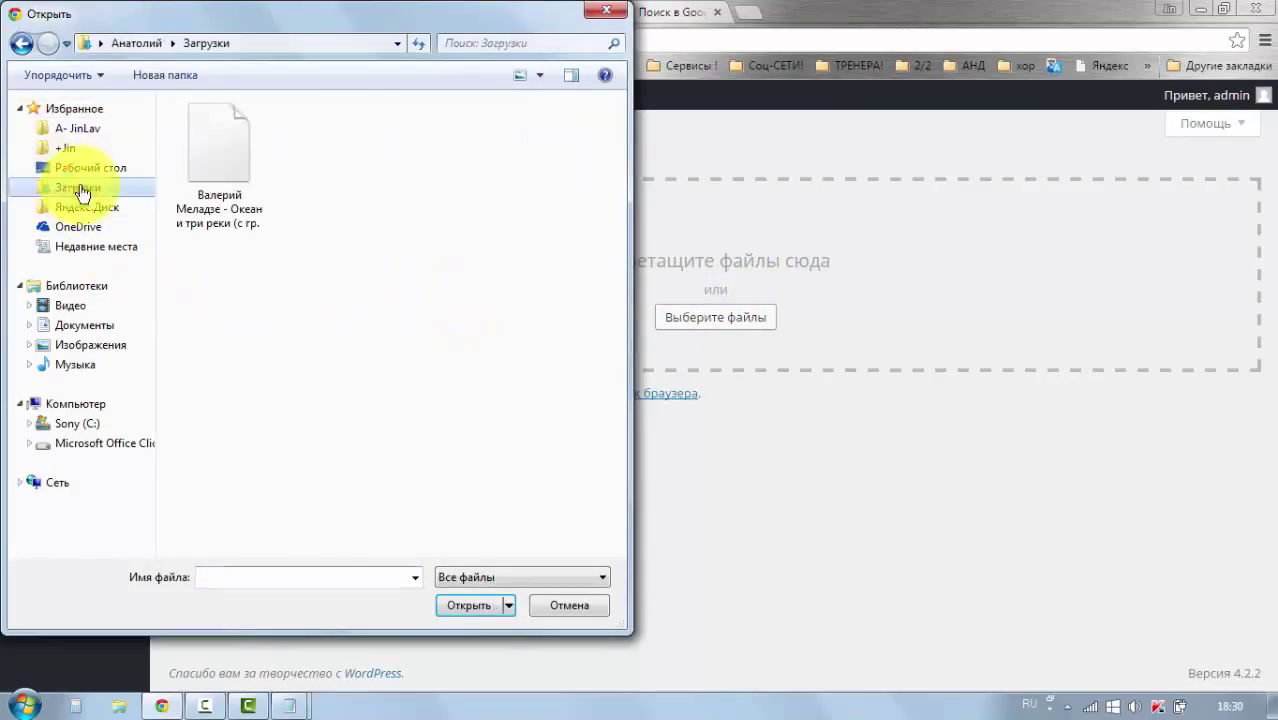
left_click(100, 346)
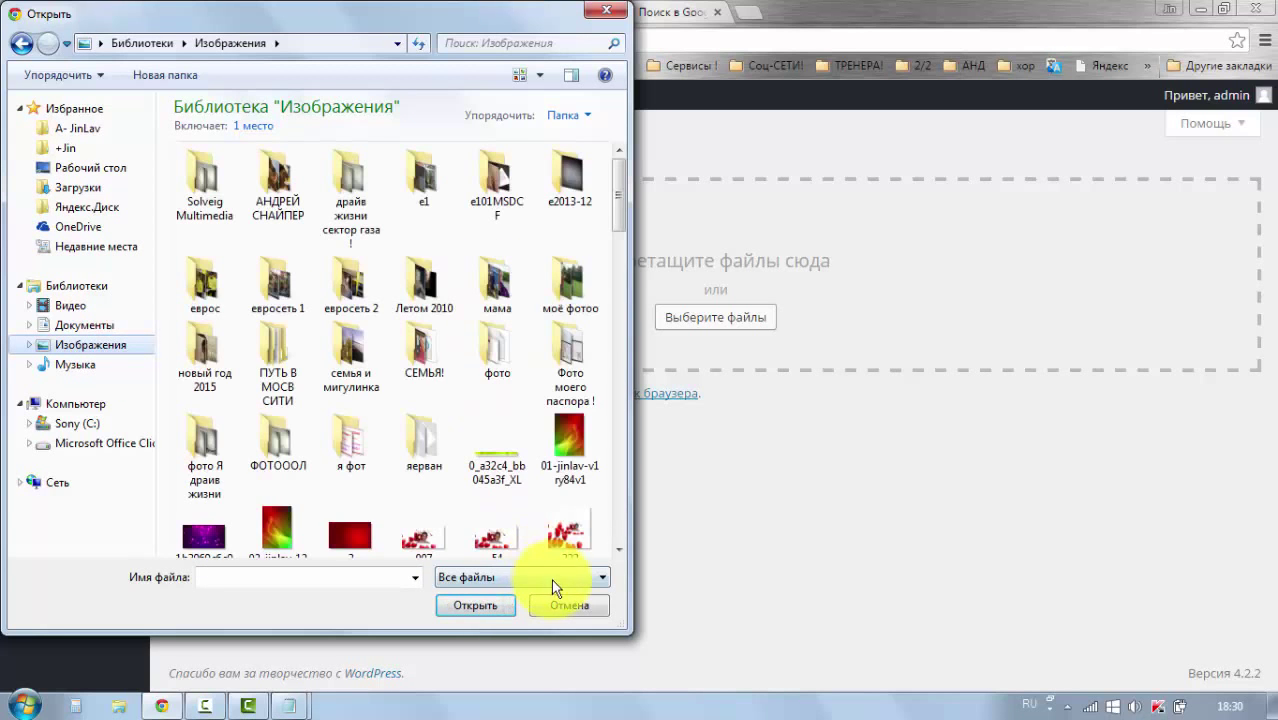
left_click_drag(622, 175, 615, 292)
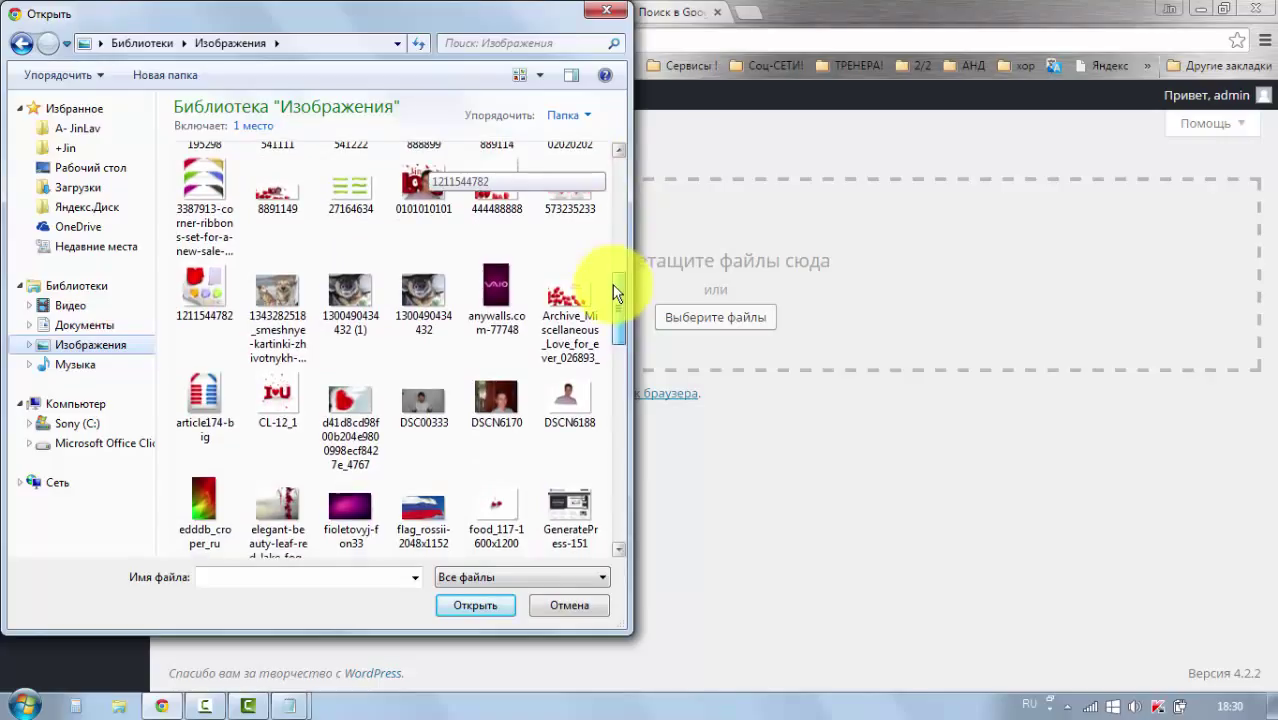
left_click(275, 290)
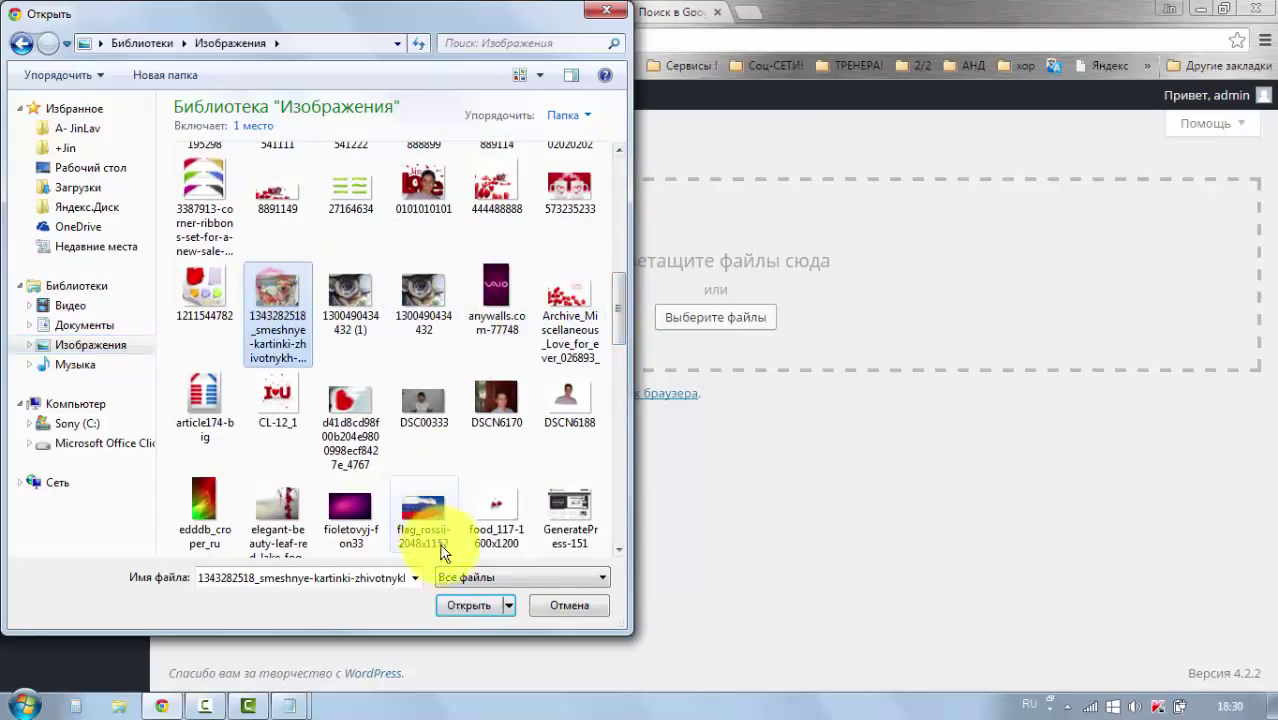
left_click(459, 606)
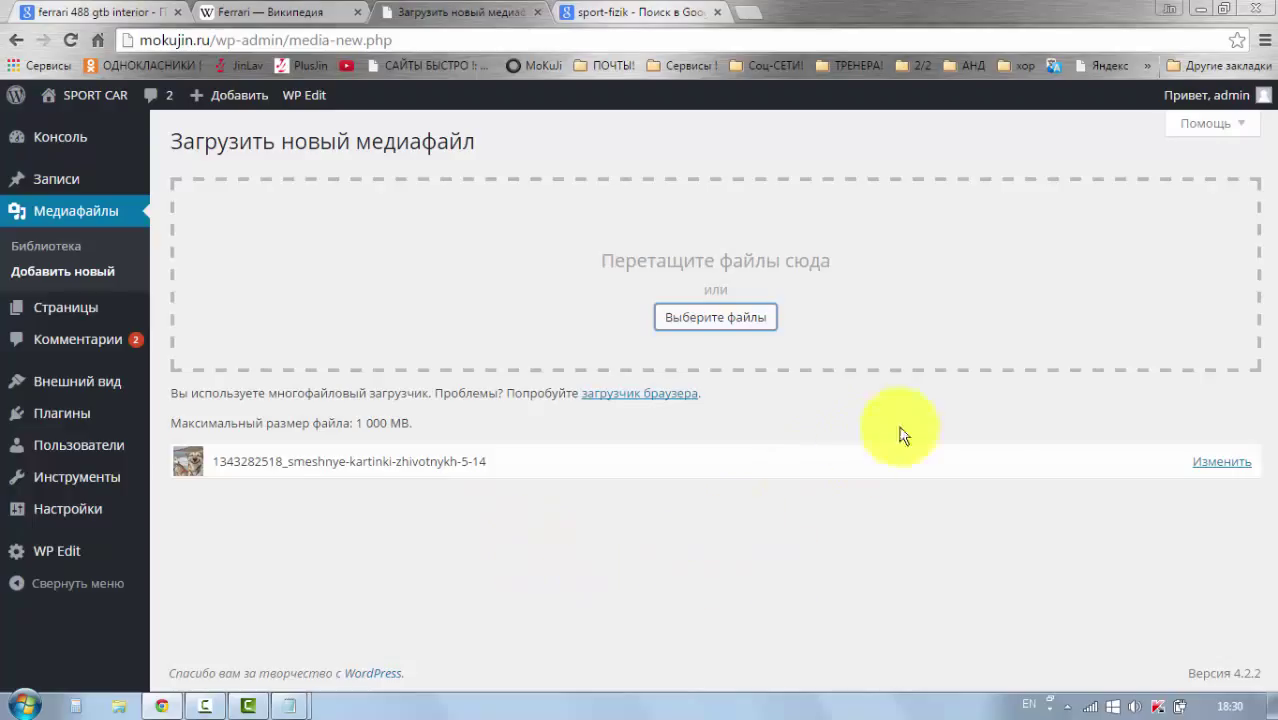
Step: Open the uploaded picture's edit page and review its caption, alt text, description and file link fields
left_click(1219, 464)
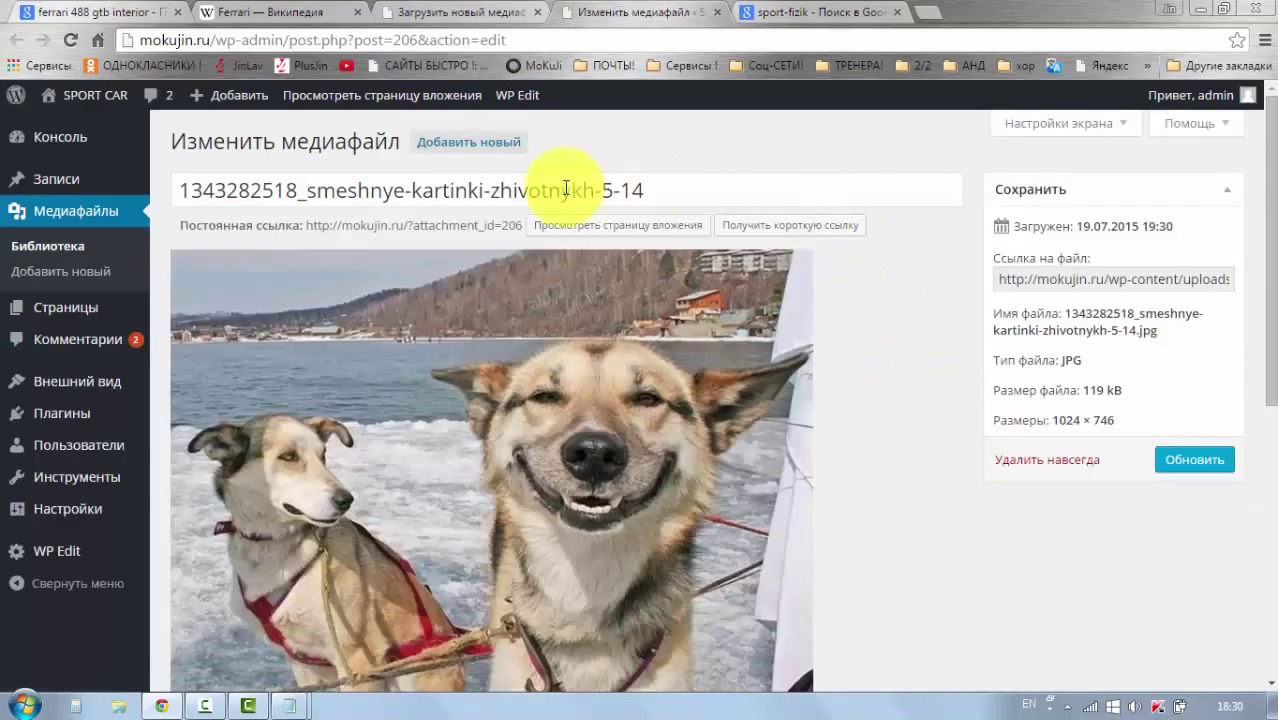
scroll(503, 593, "down", 2)
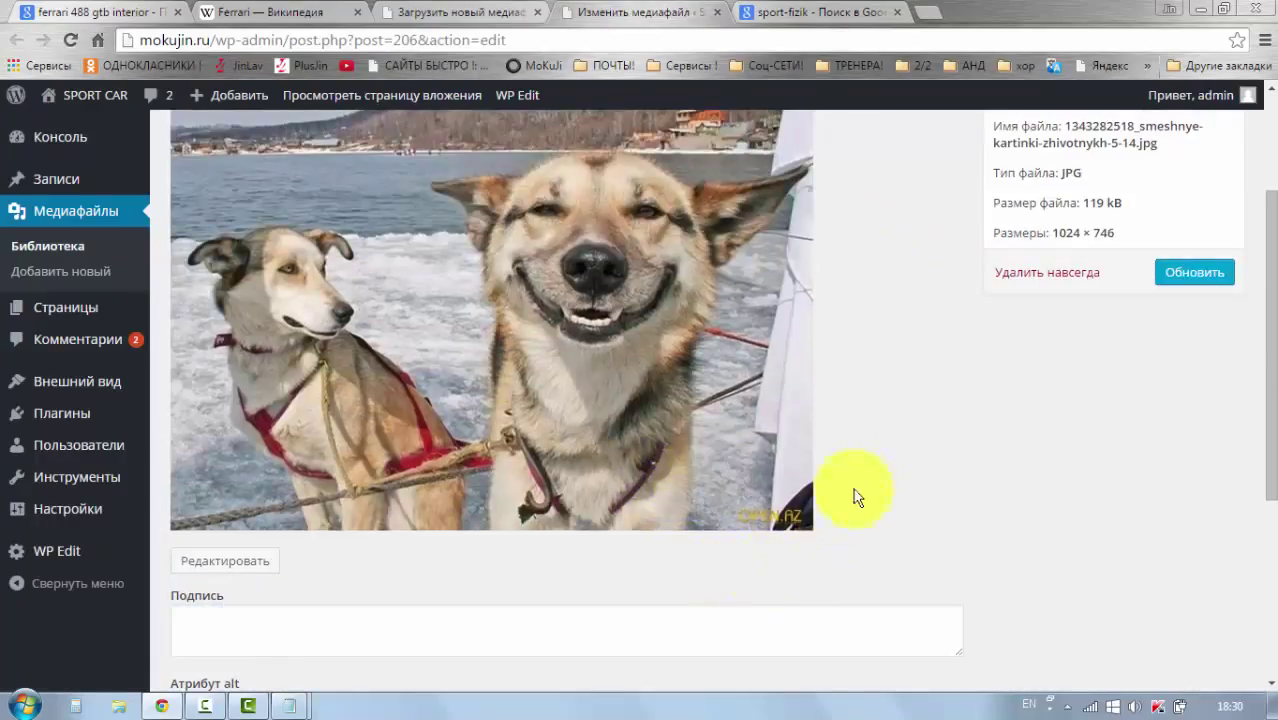
scroll(879, 421, "down", 2)
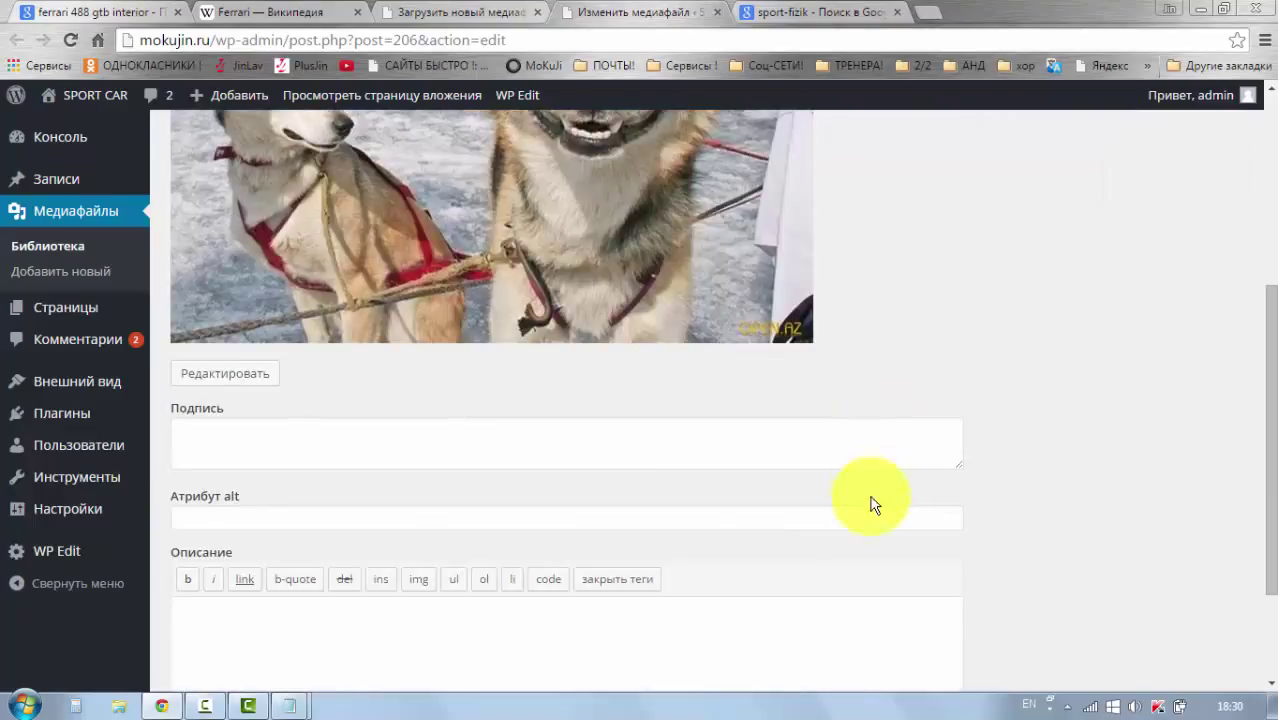
left_click(228, 442)
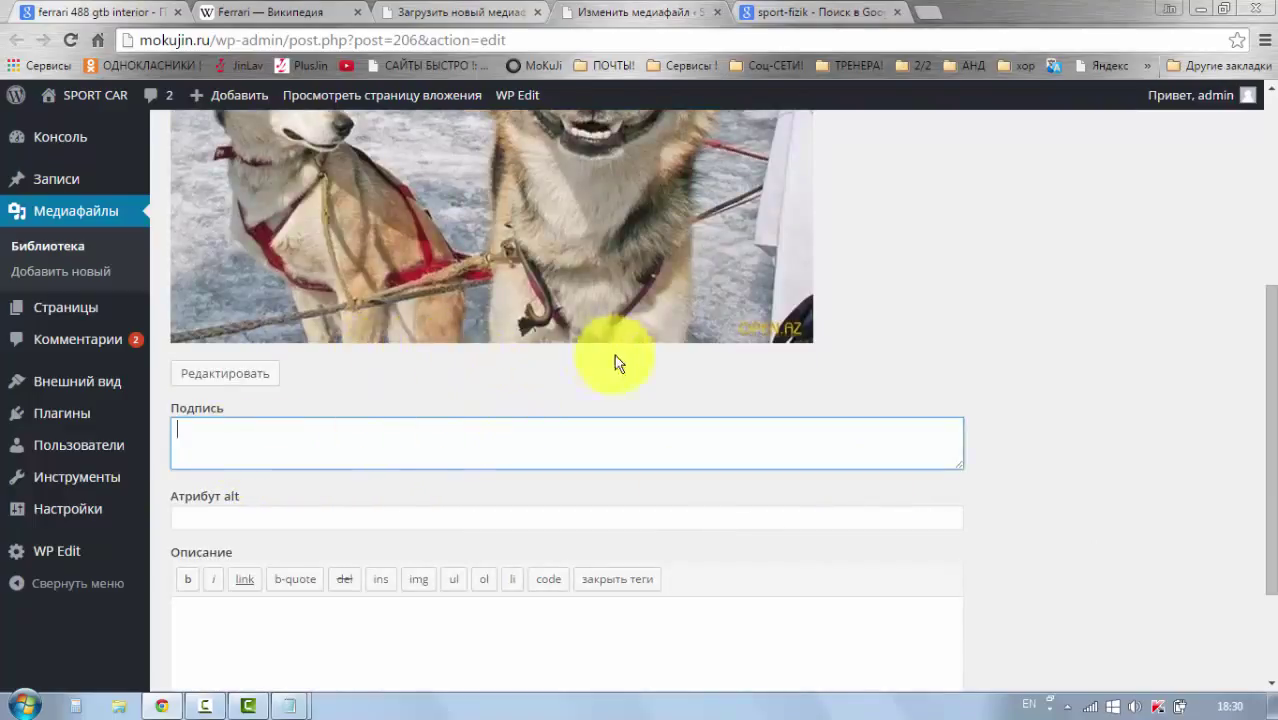
scroll(626, 449, "down", 1)
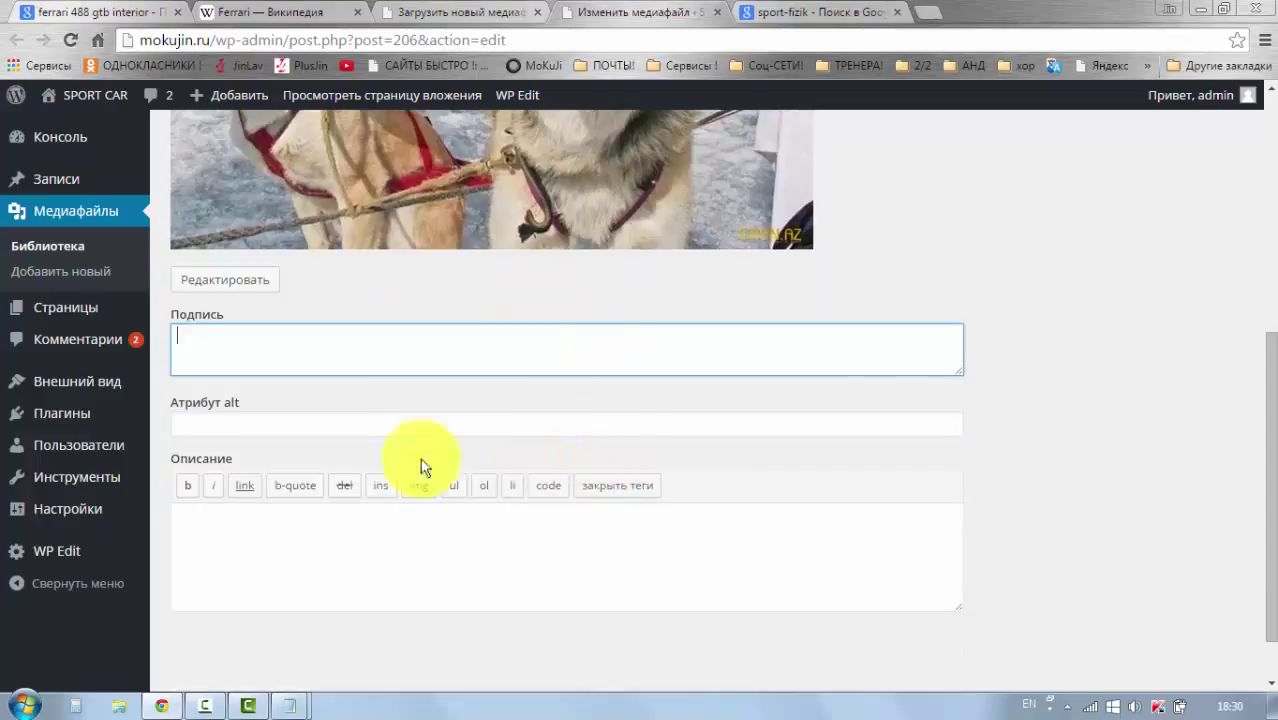
left_click(275, 426)
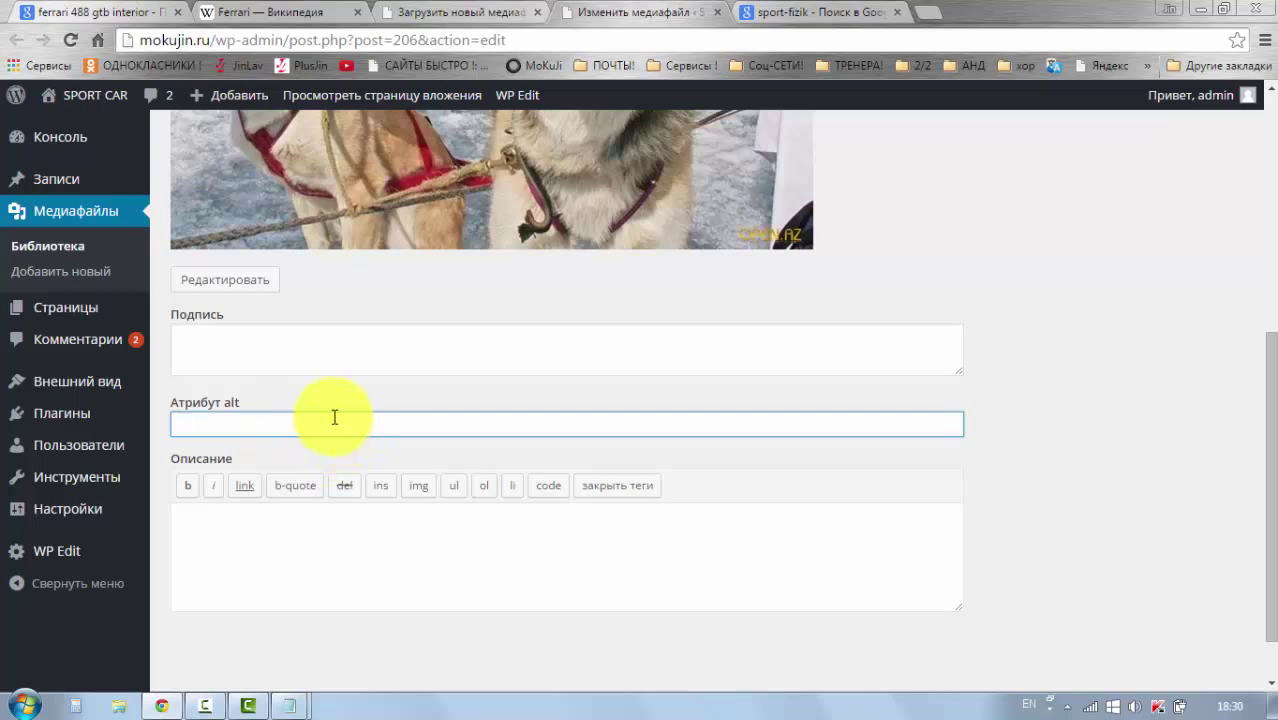
left_click(314, 520)
scroll(616, 505, "up", 2)
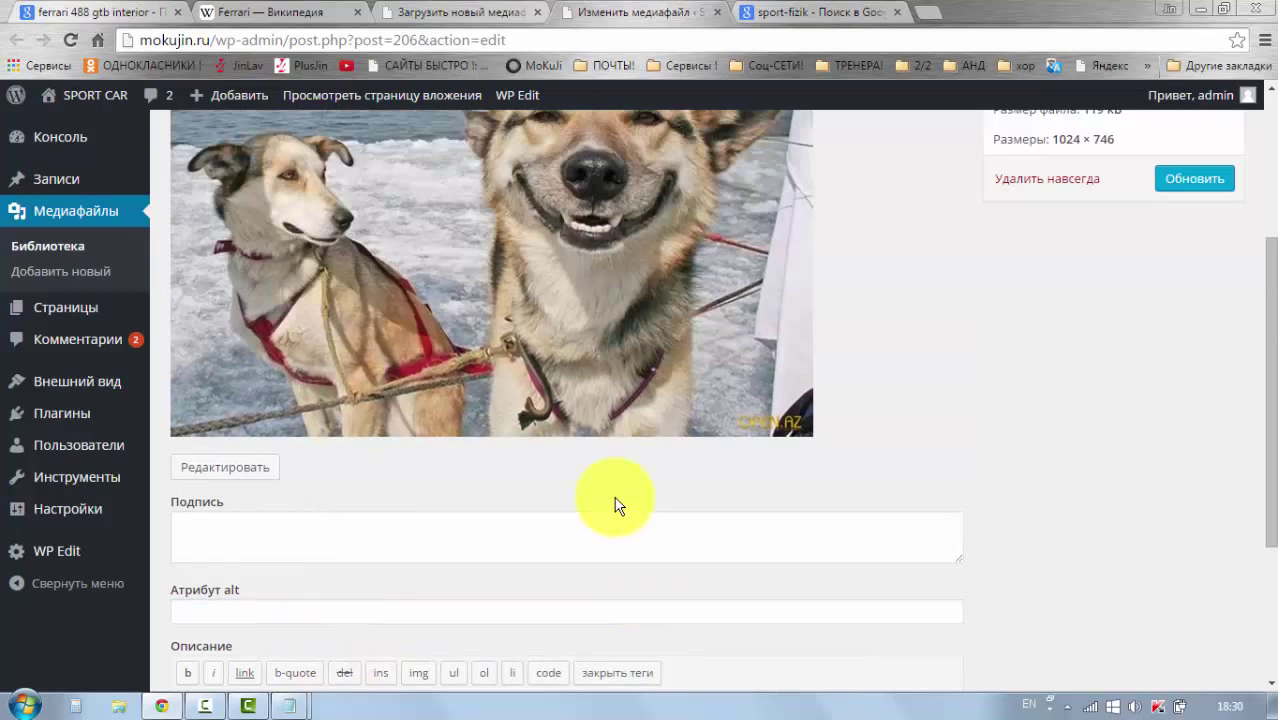
scroll(640, 510, "up", 3)
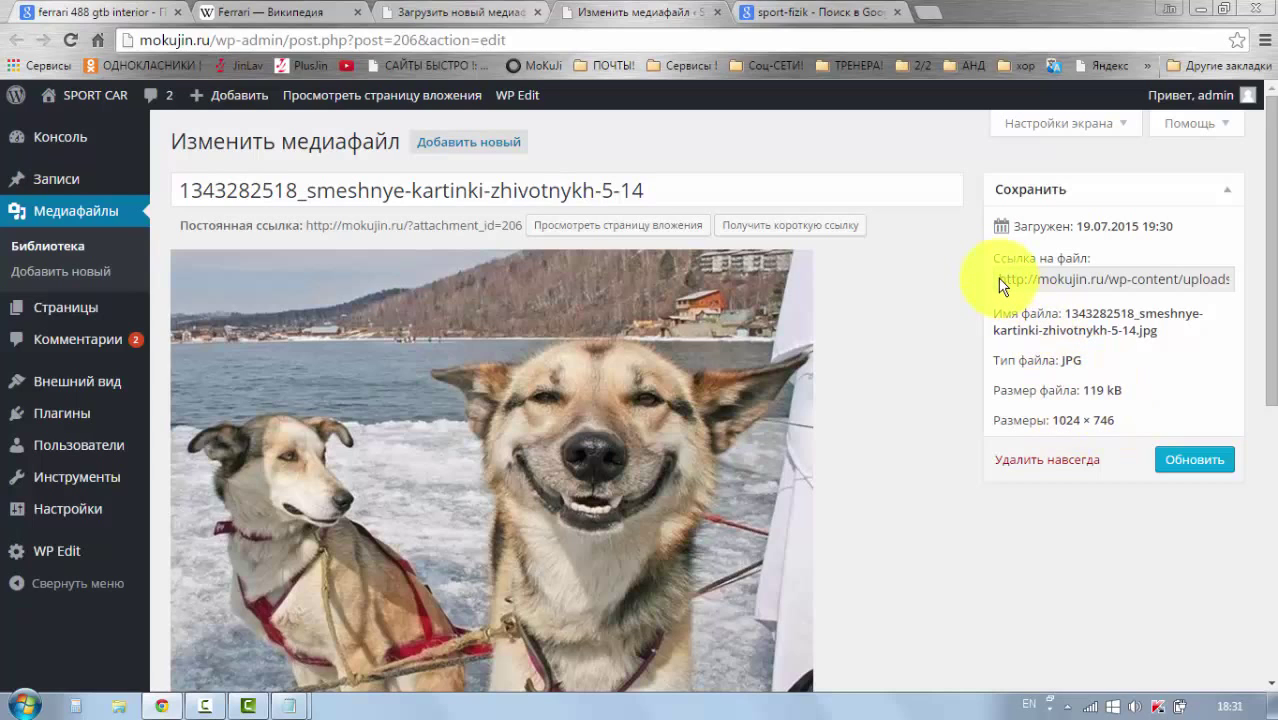
left_click_drag(1000, 285, 1244, 284)
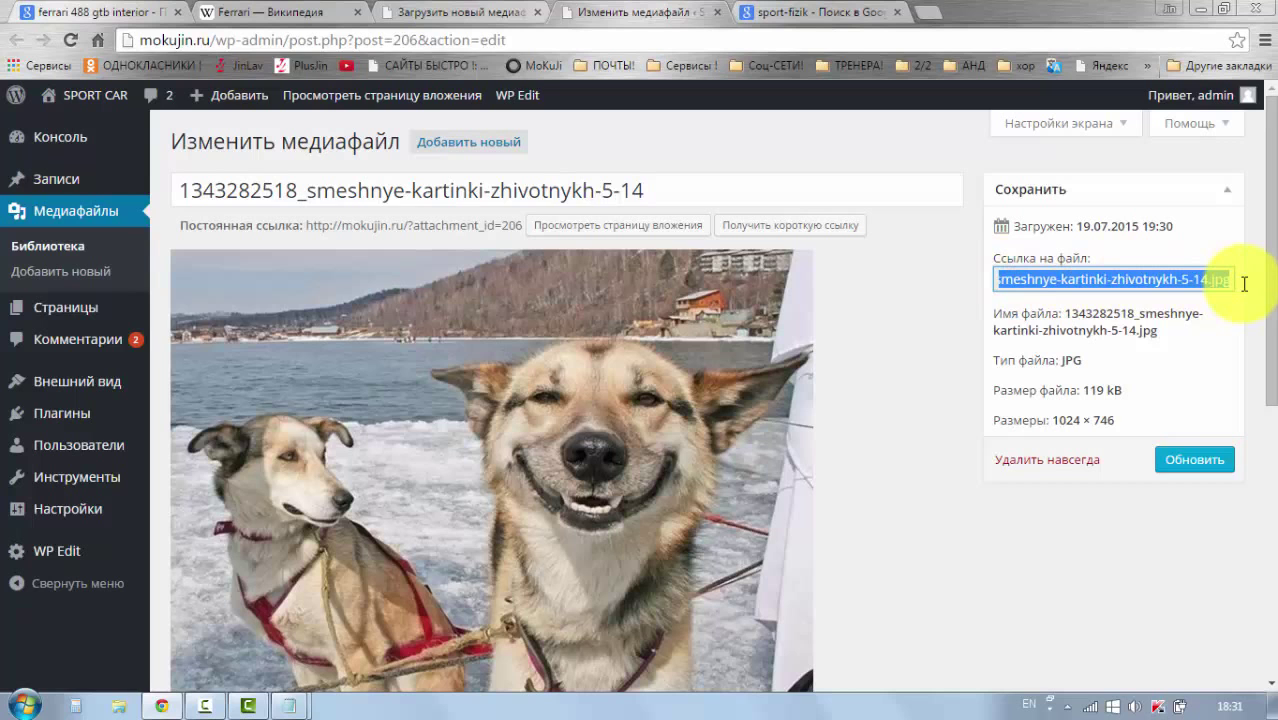
Step: View the picture's attachment page on the public site and return to its media edit page
left_click(562, 234)
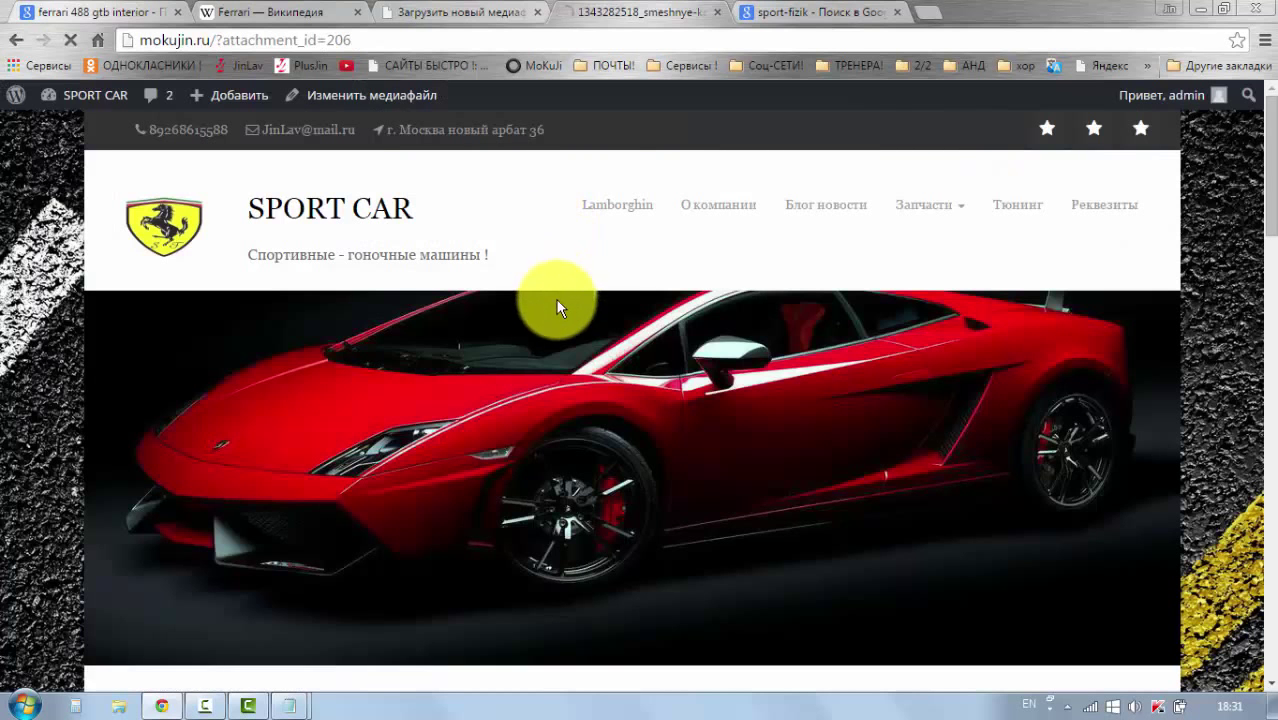
scroll(557, 362, "down", 3)
scroll(559, 364, "down", 5)
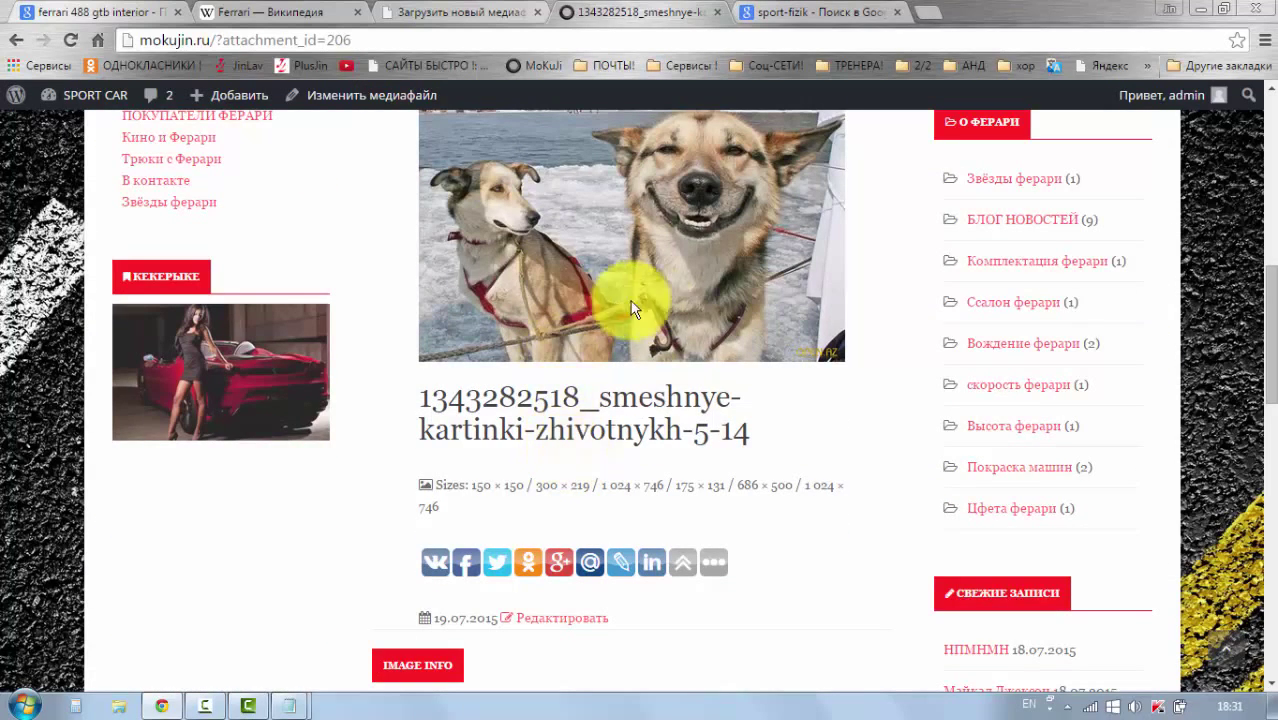
scroll(685, 405, "up", 2)
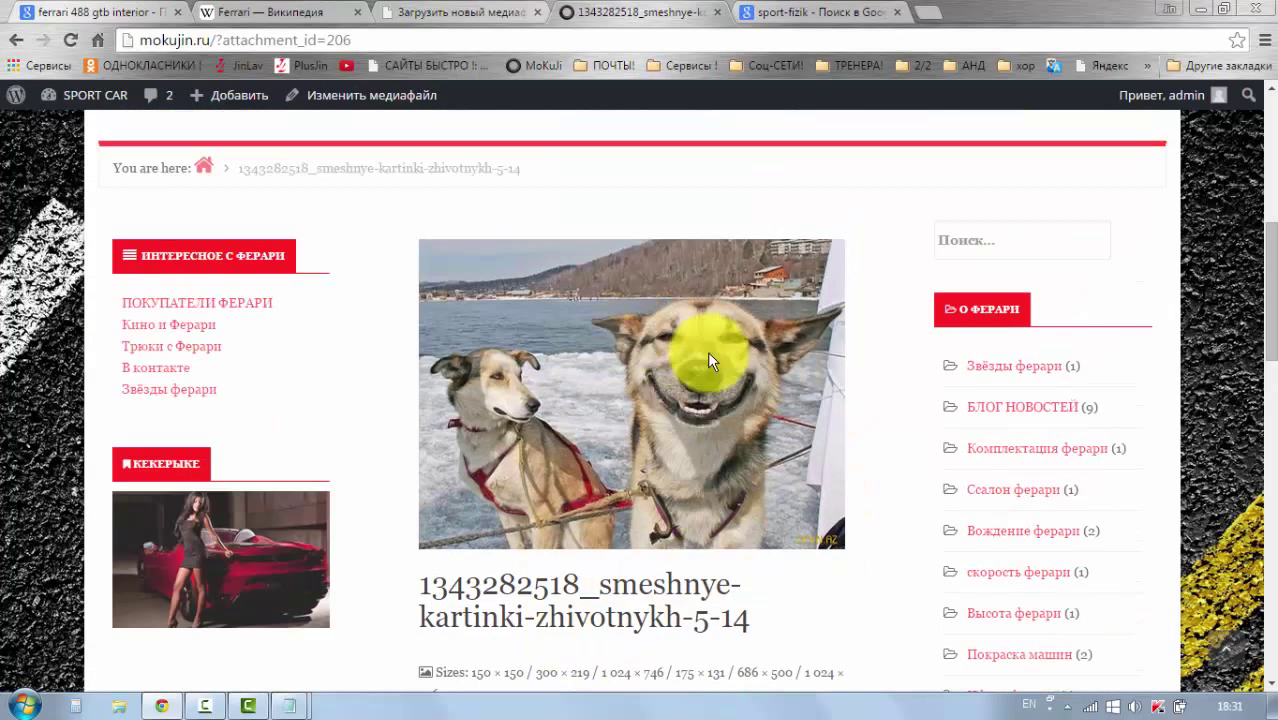
left_click(418, 14)
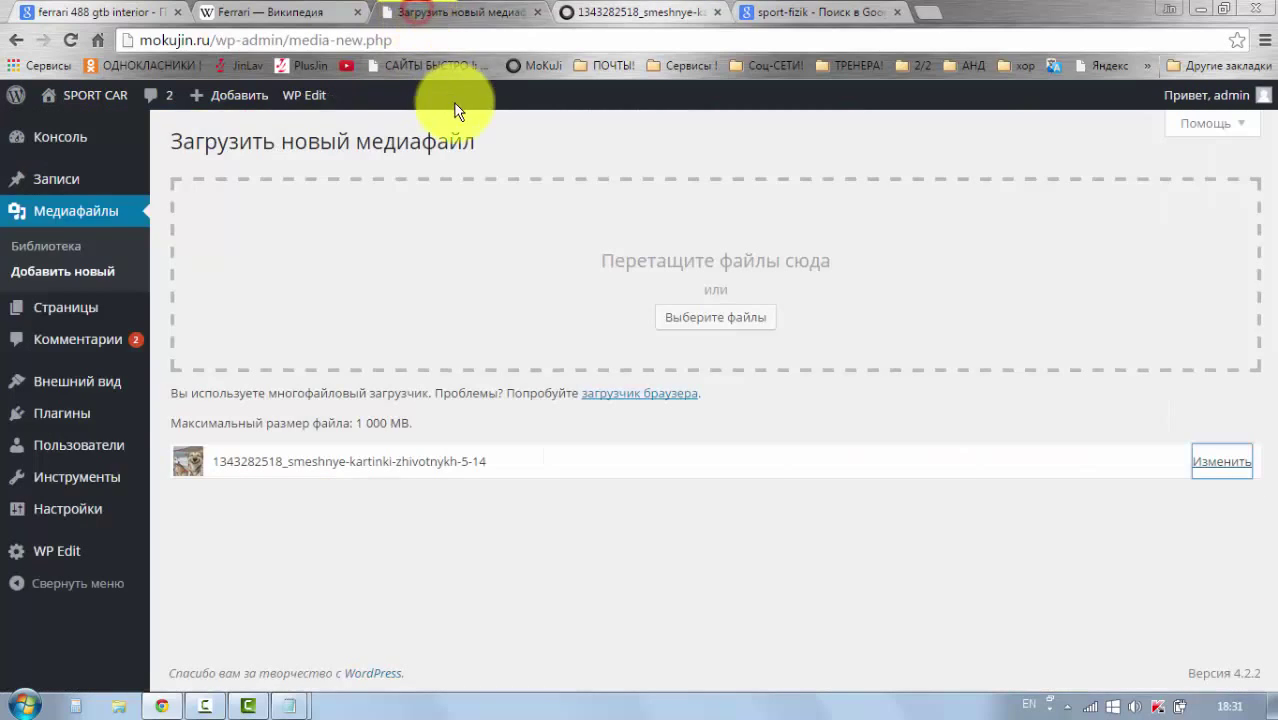
left_click(565, 12)
left_click(16, 40)
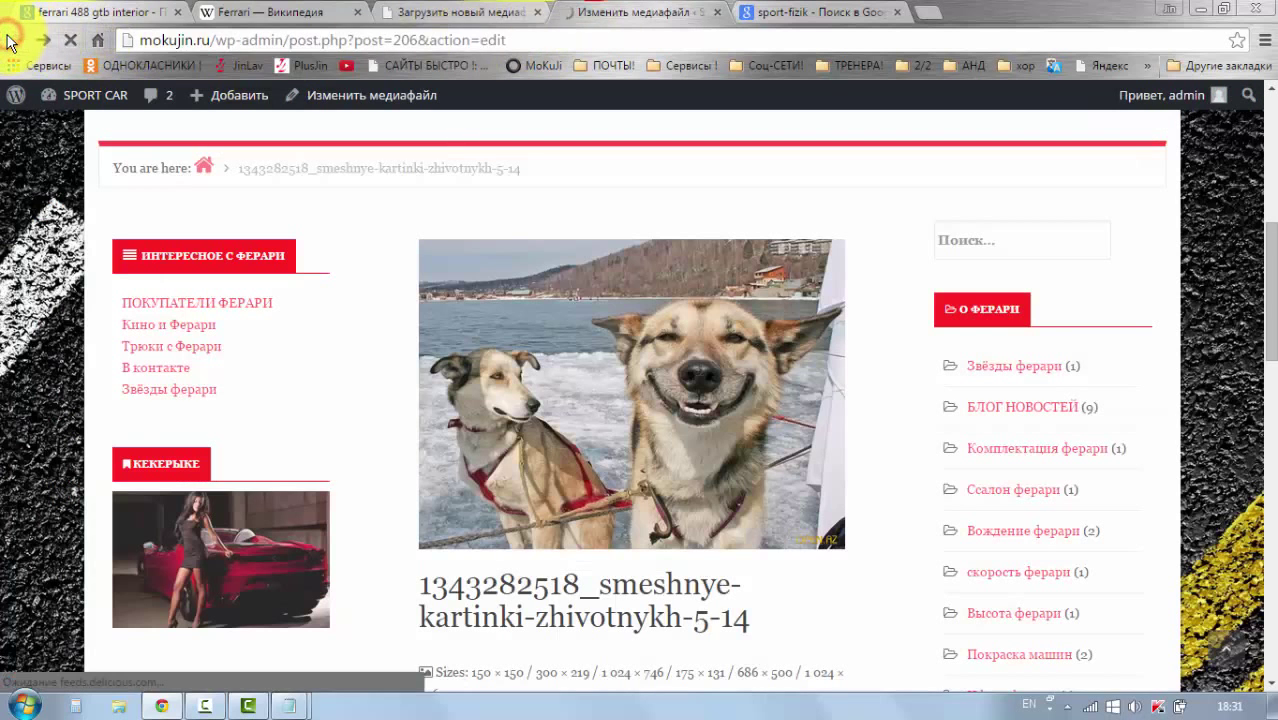
Step: Open the image editing tools for the uploaded dog picture
scroll(718, 397, "down", 3)
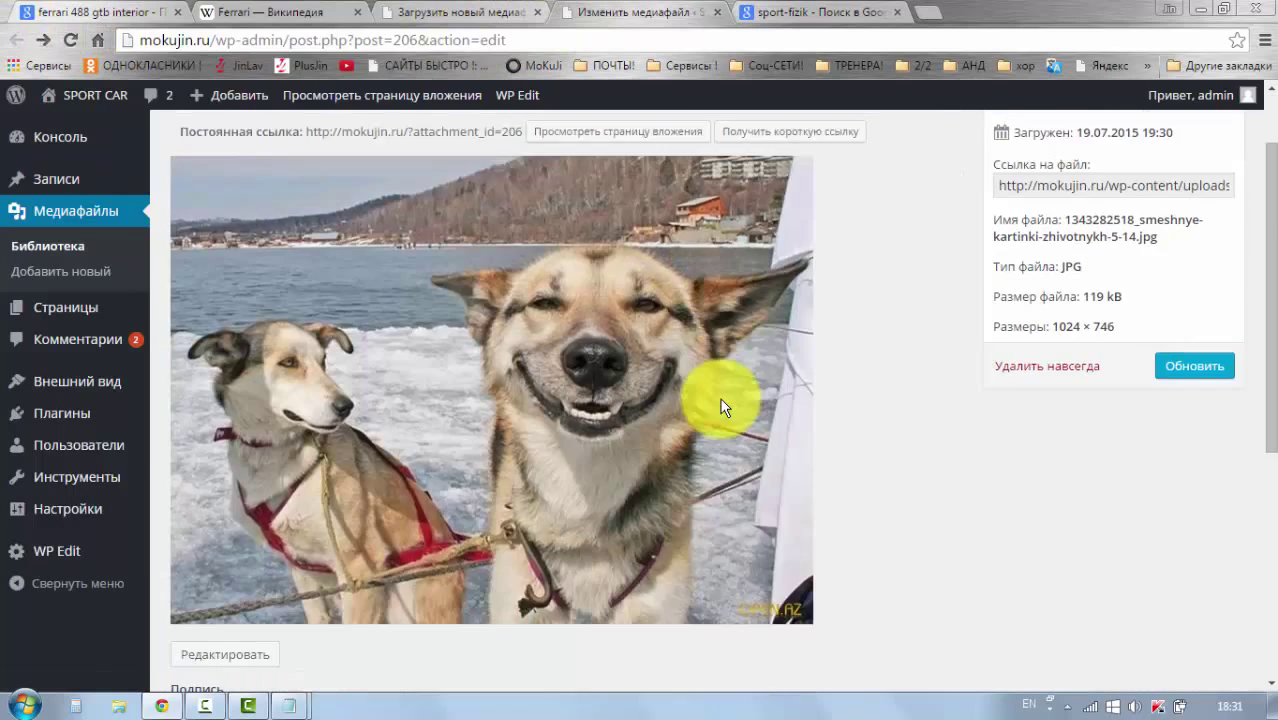
scroll(724, 407, "down", 1)
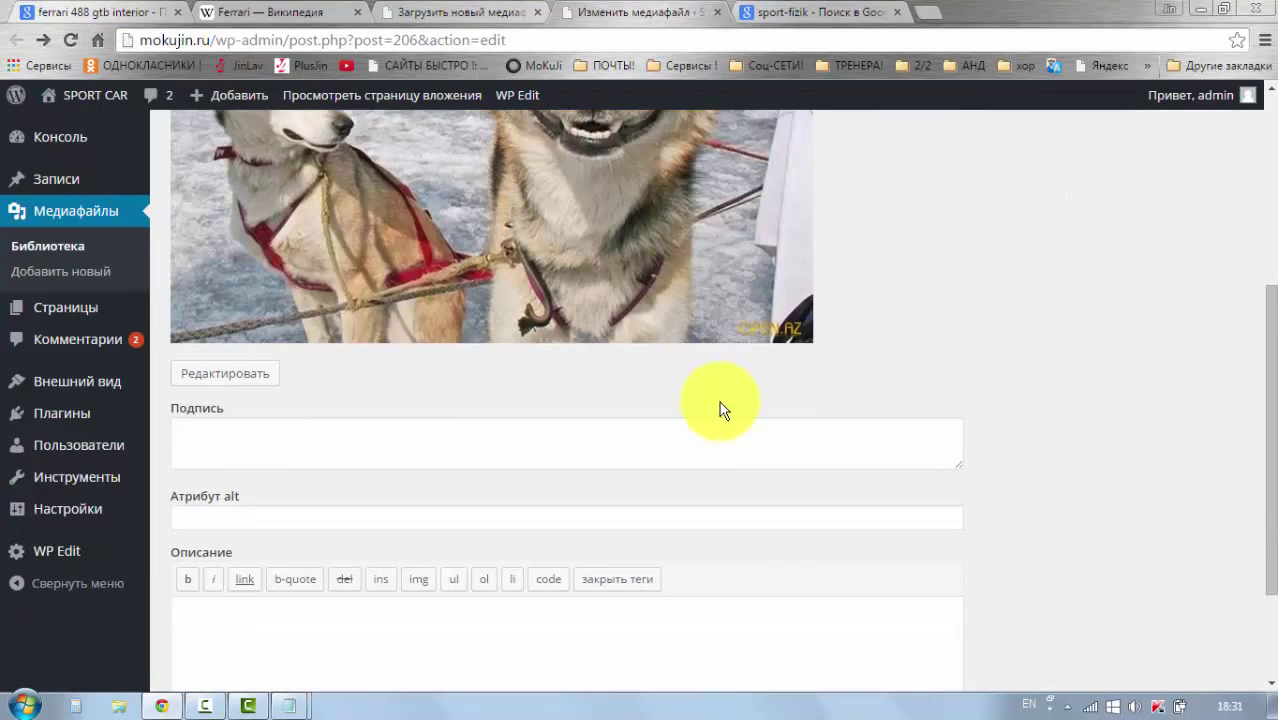
scroll(722, 415, "down", 2)
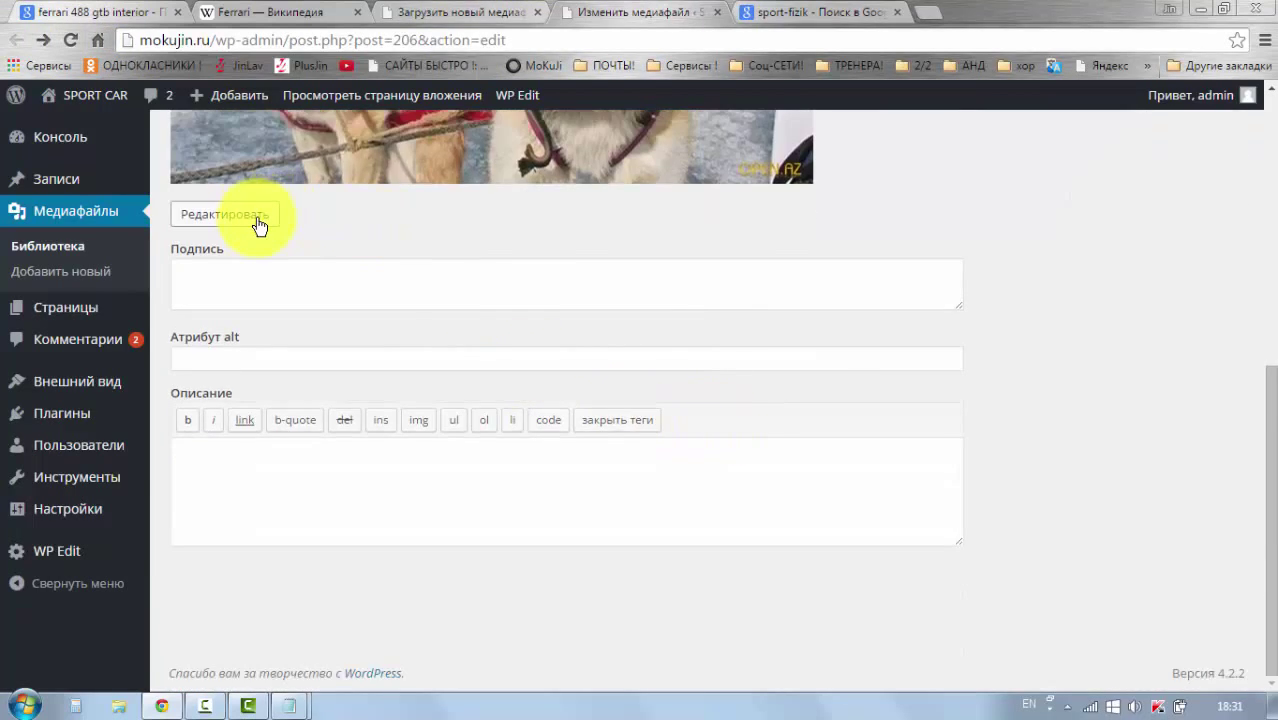
scroll(262, 300, "up", 1)
left_click(246, 316)
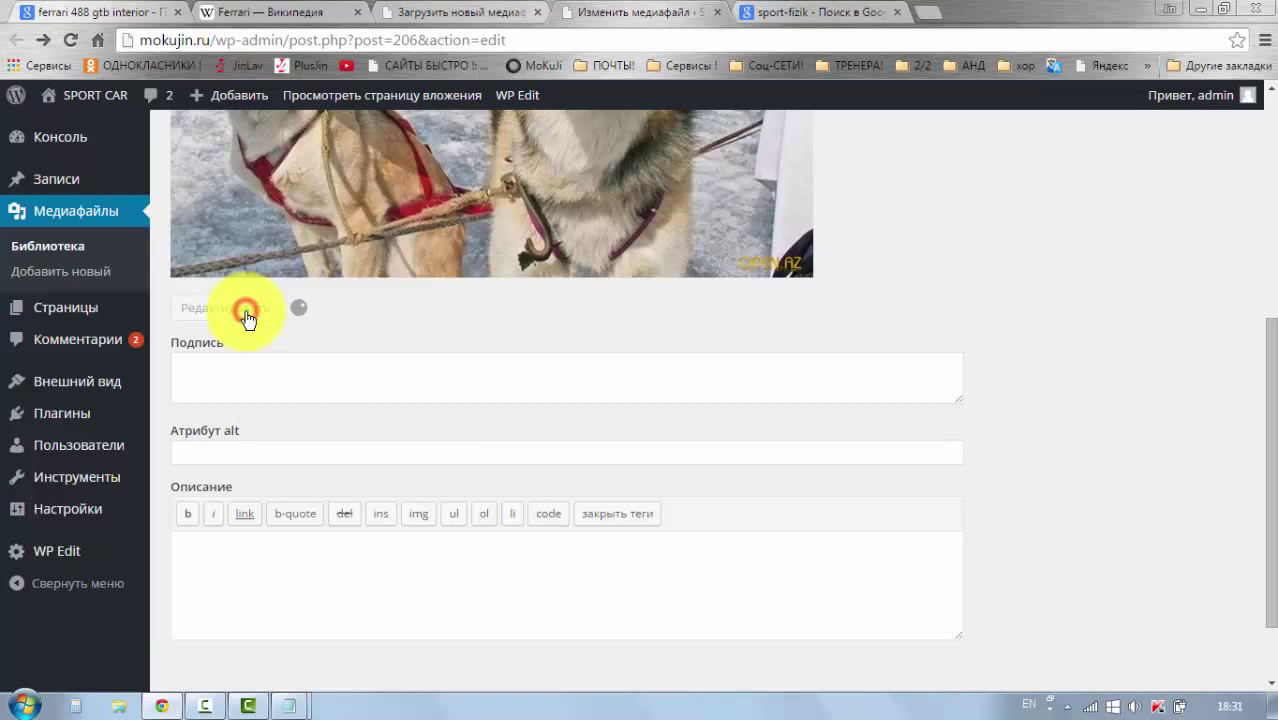
scroll(583, 413, "up", 5)
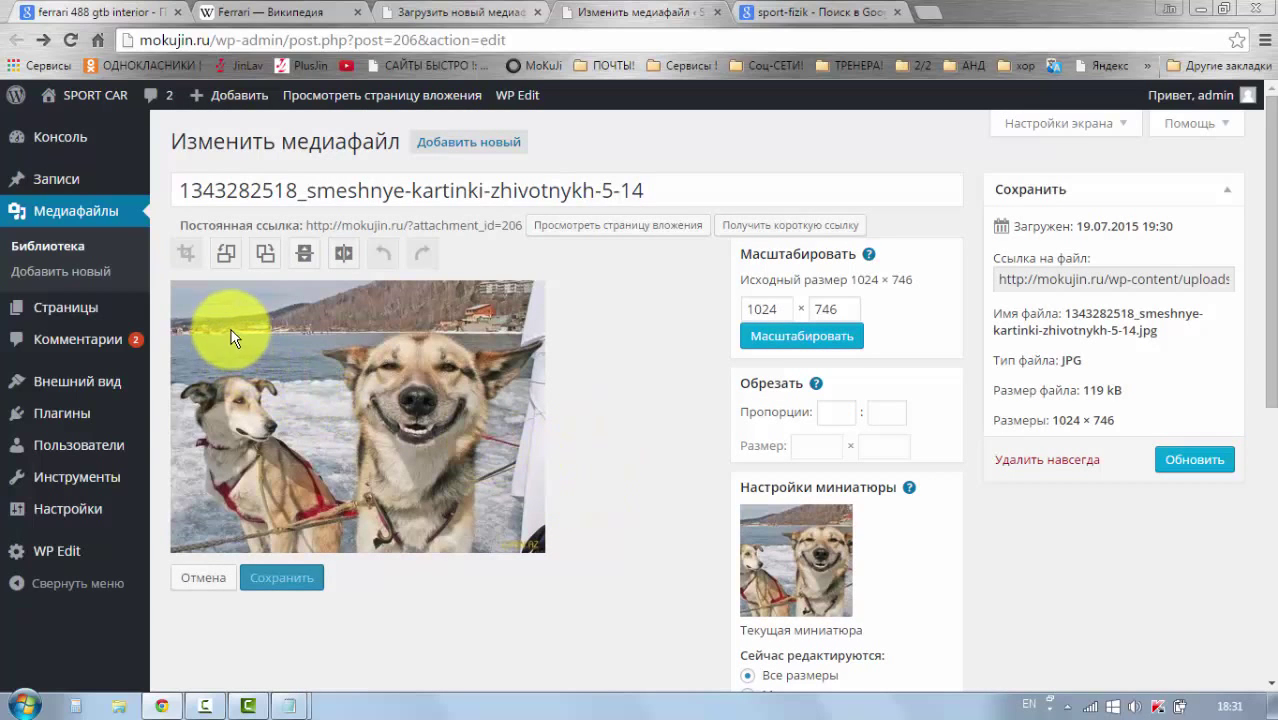
Step: Mark a crop area of about 810 × 294 px across the dogs' heads and clear the selection
left_click_drag(217, 317, 511, 424)
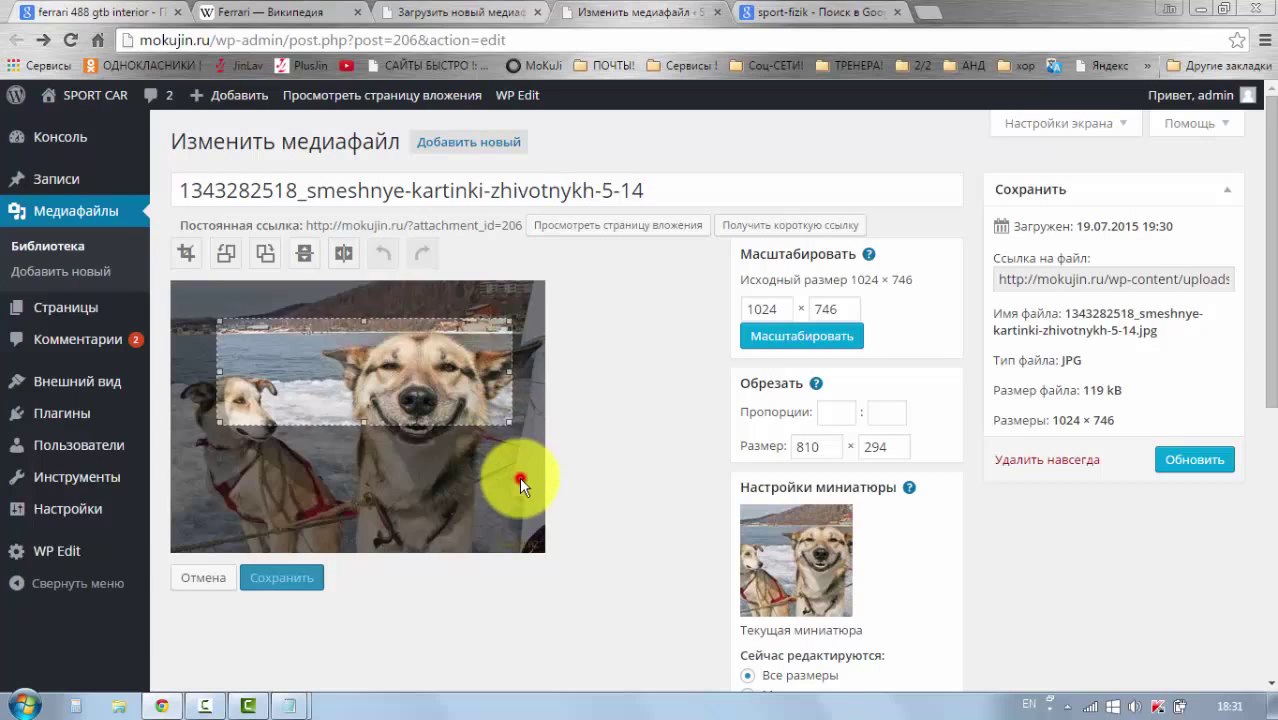
left_click(515, 473)
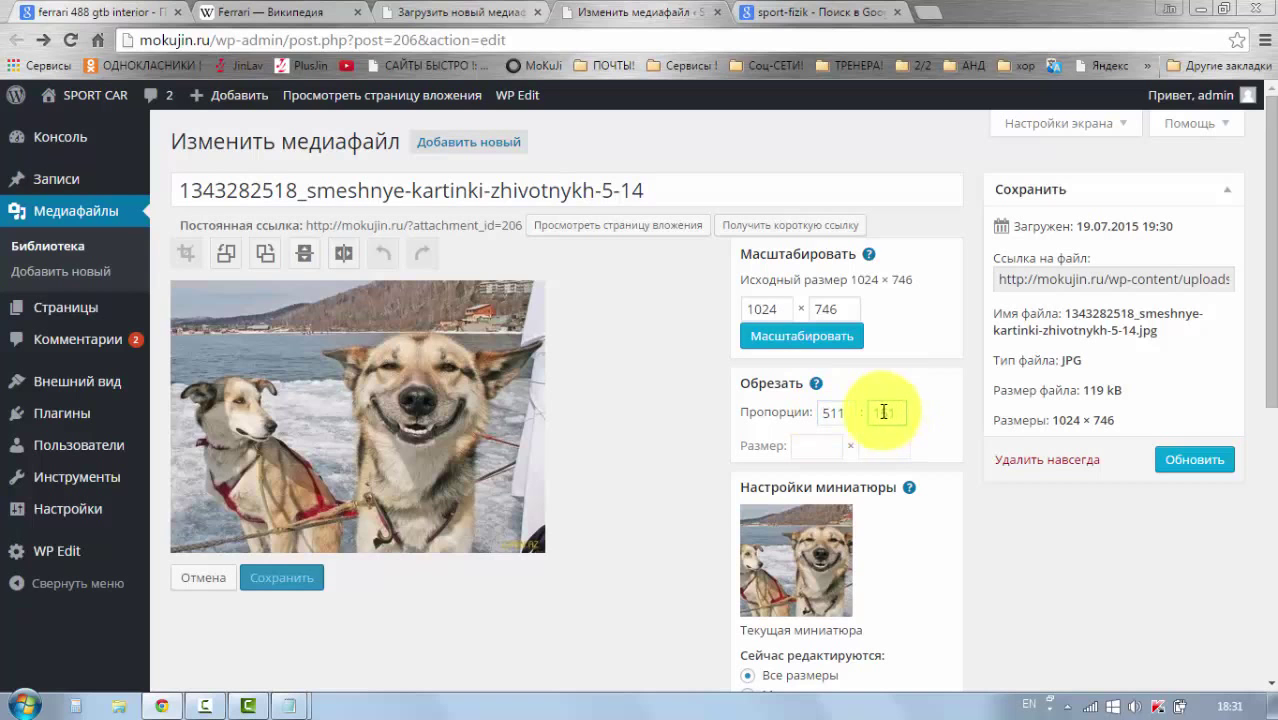
Step: Set the crop proportions of the dog picture to 511:151
left_click(884, 412)
type("151")
scroll(660, 413, "down", 2)
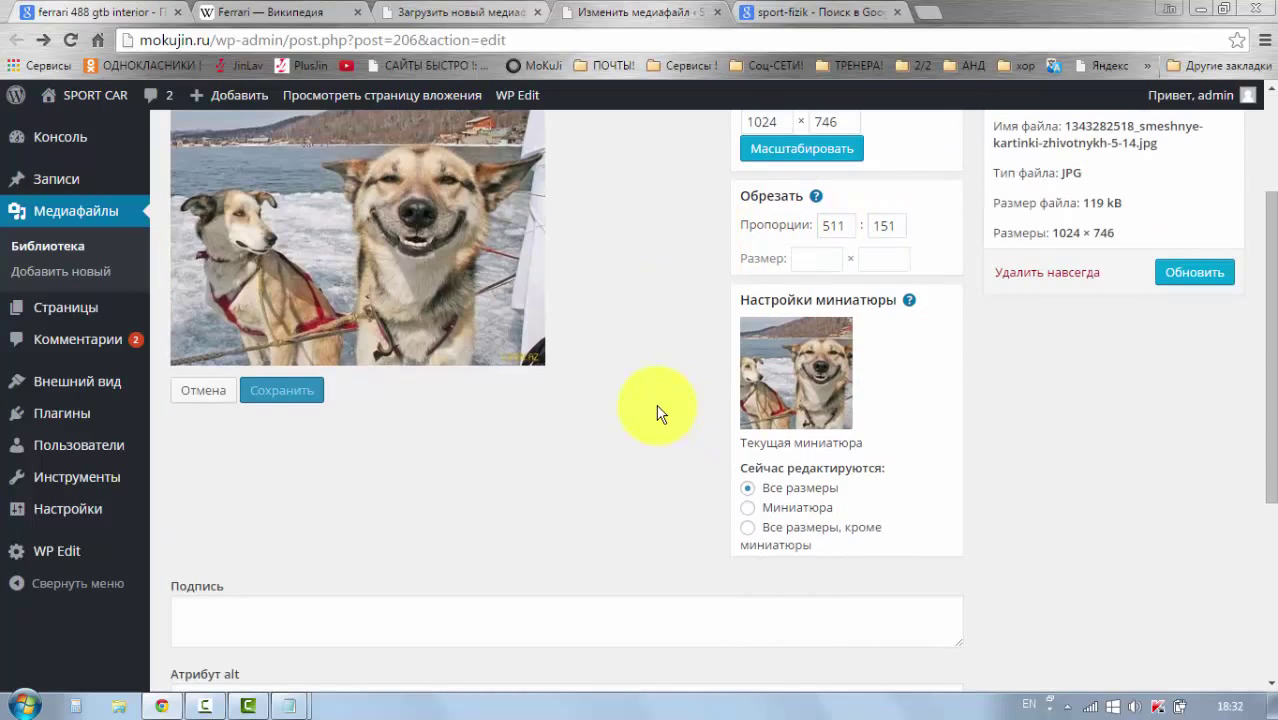
scroll(656, 414, "up", 2)
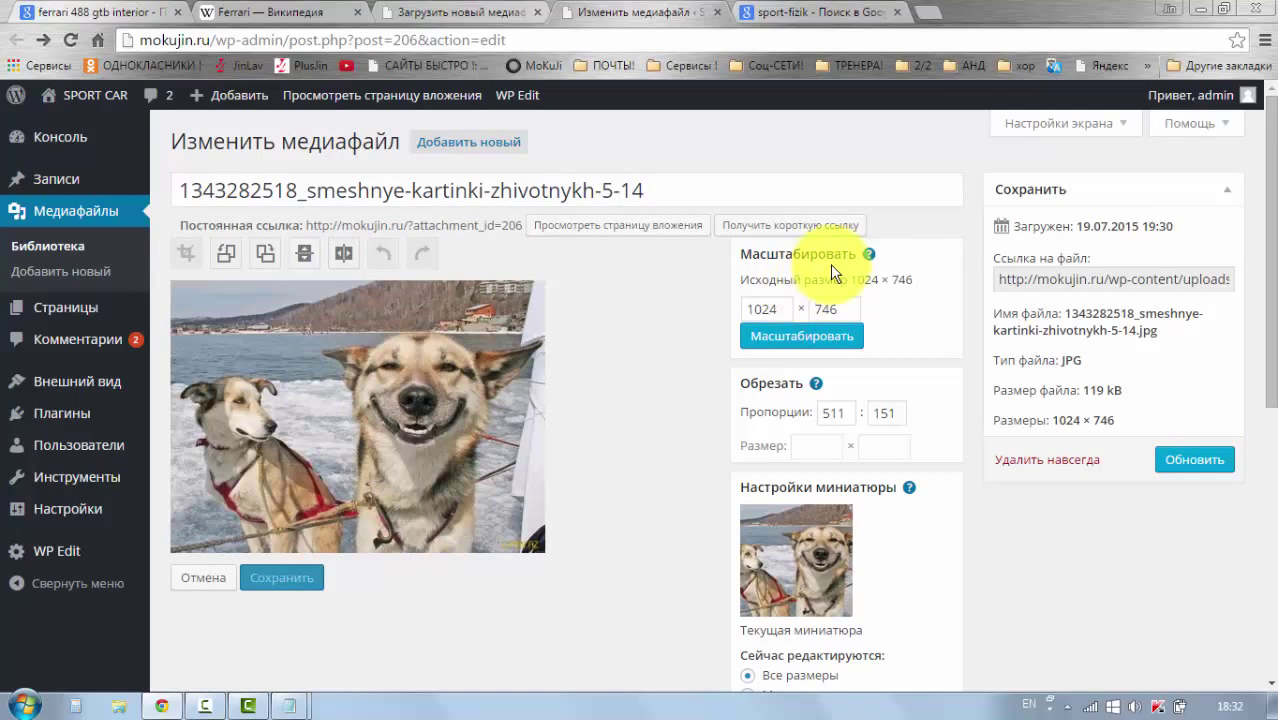
Step: Show the help text for scaling, review the thumbnail settings, and apply the edits to all image sizes
left_click(869, 256)
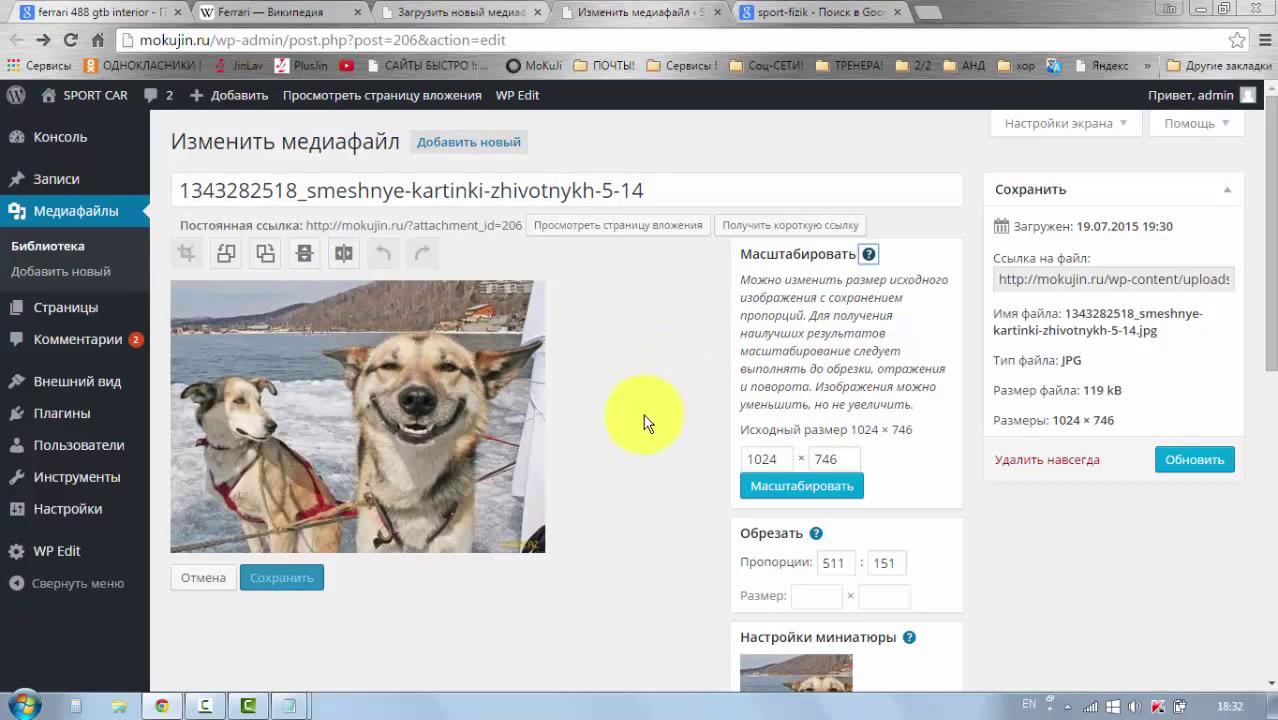
scroll(657, 425, "down", 2)
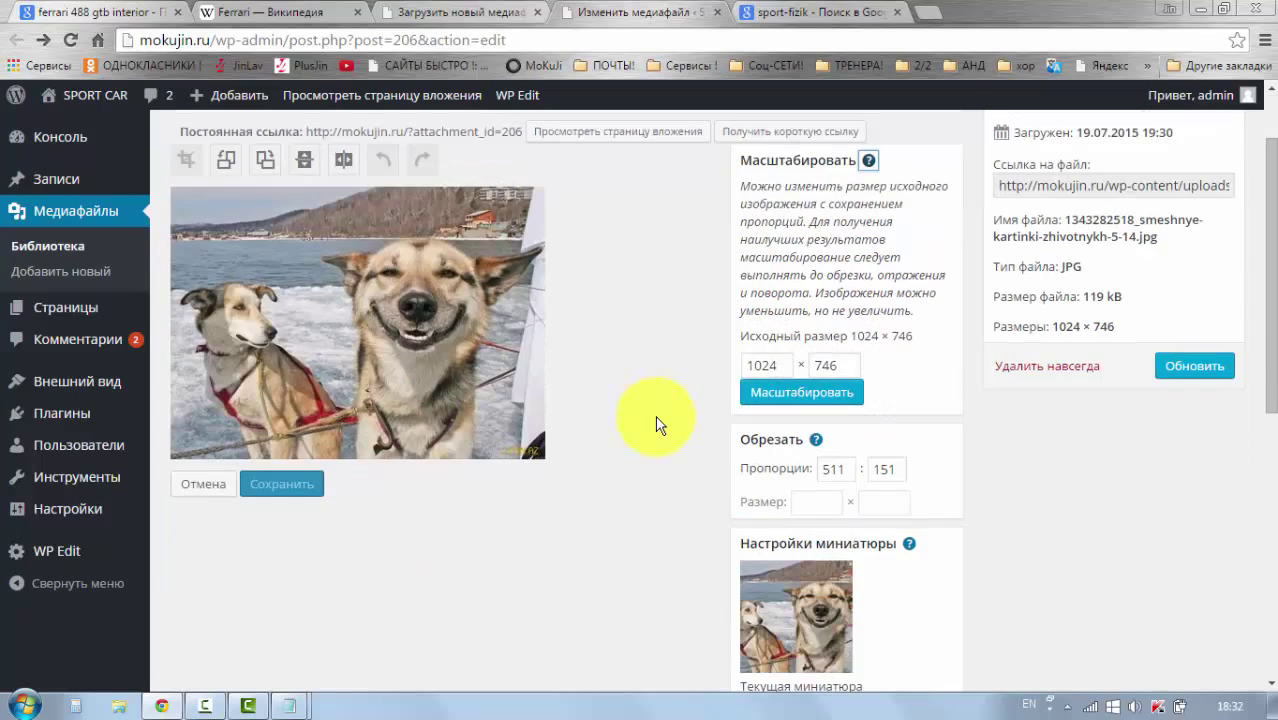
scroll(657, 415, "down", 1)
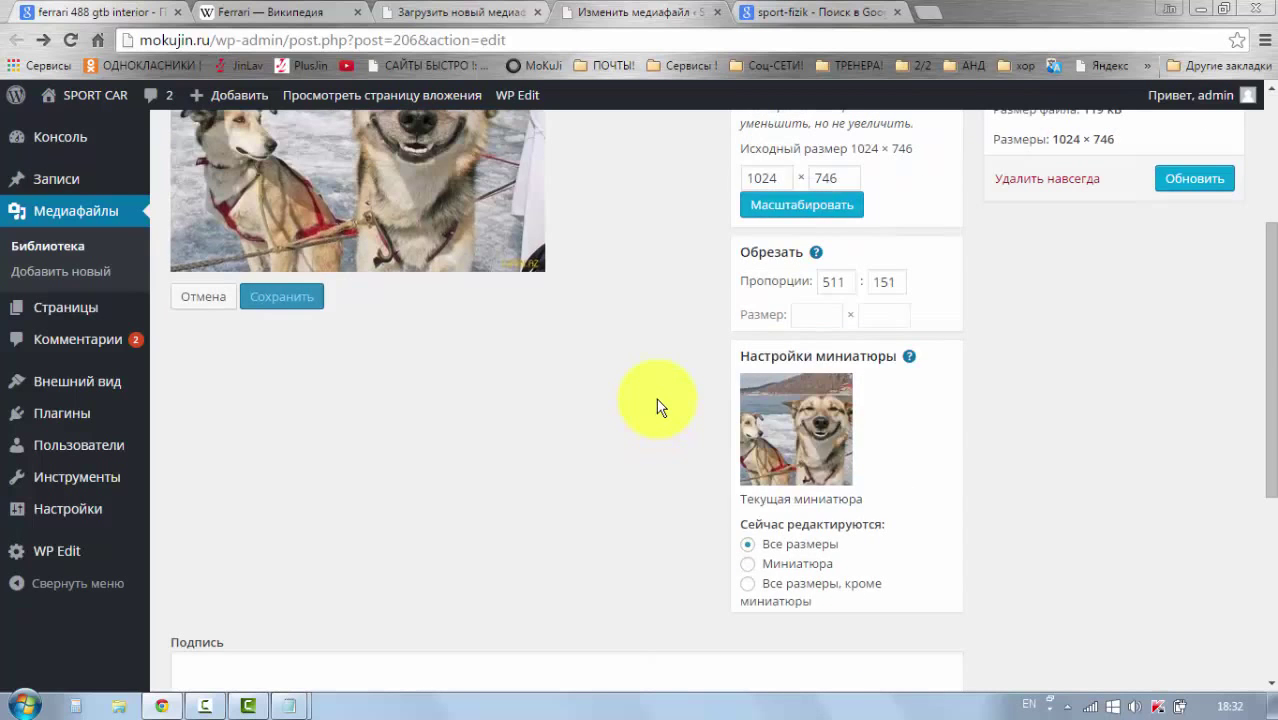
scroll(610, 295, "up", 2)
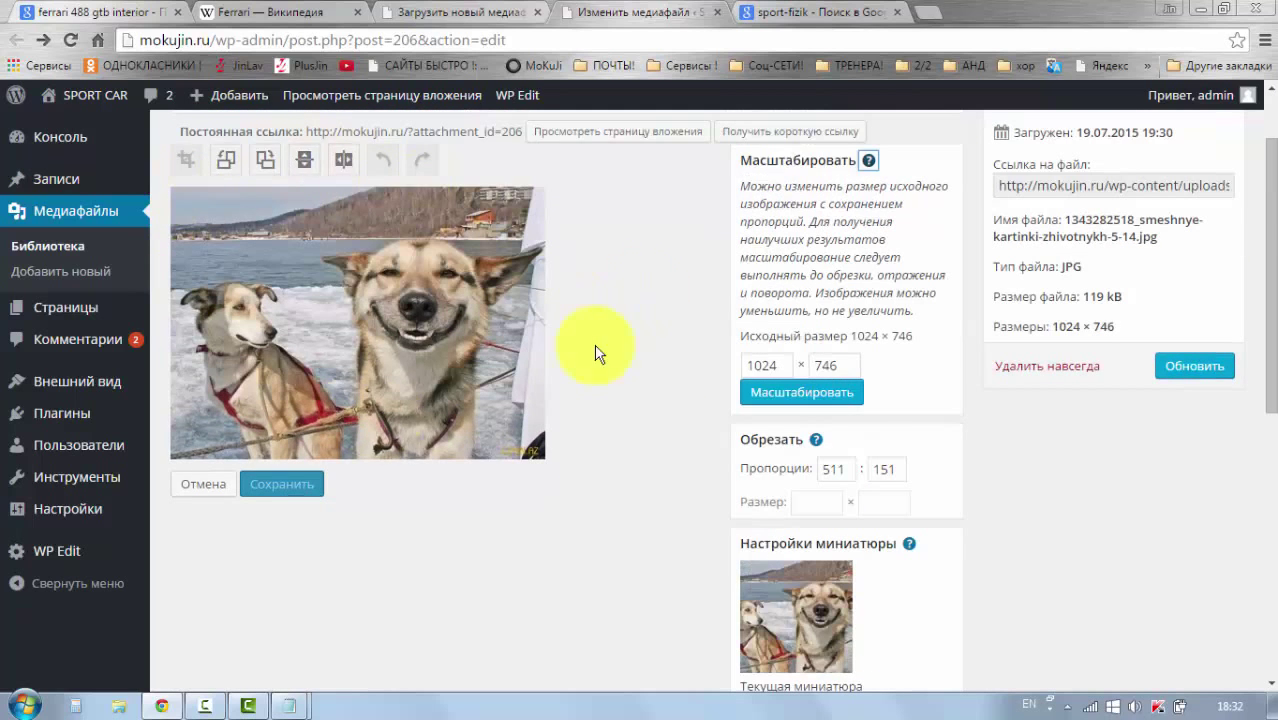
scroll(652, 378, "down", 2)
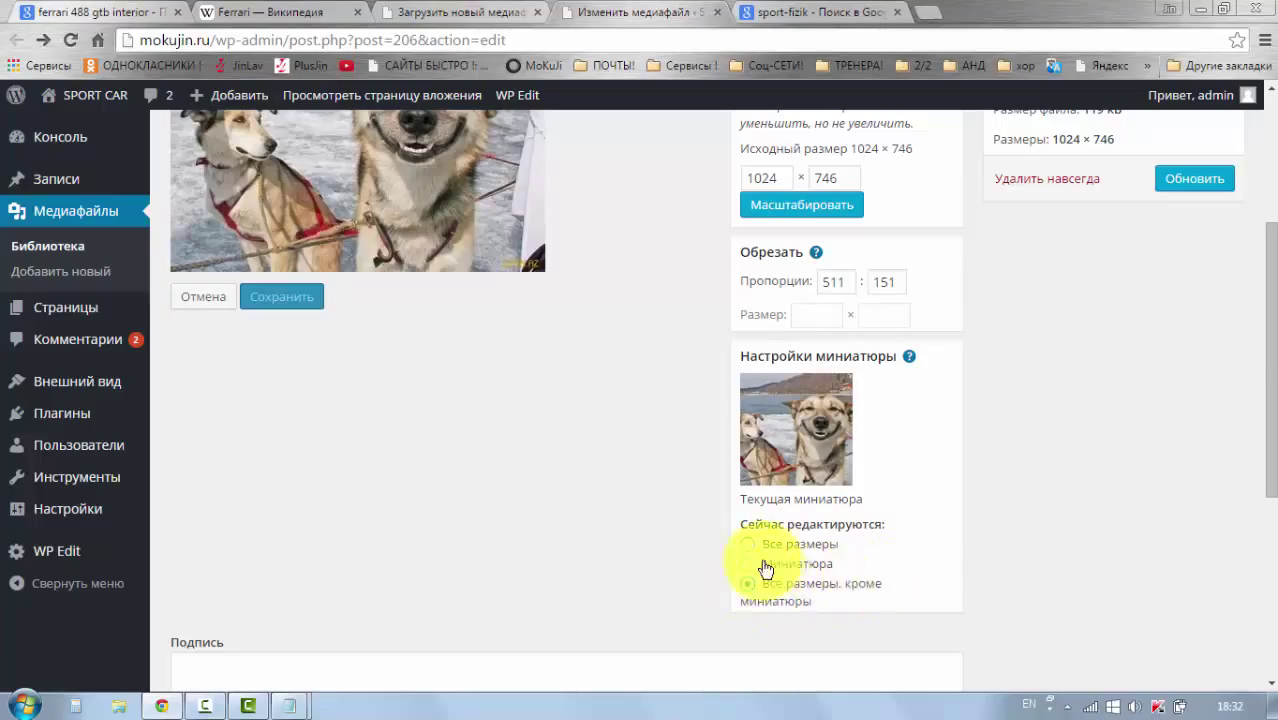
left_click(750, 548)
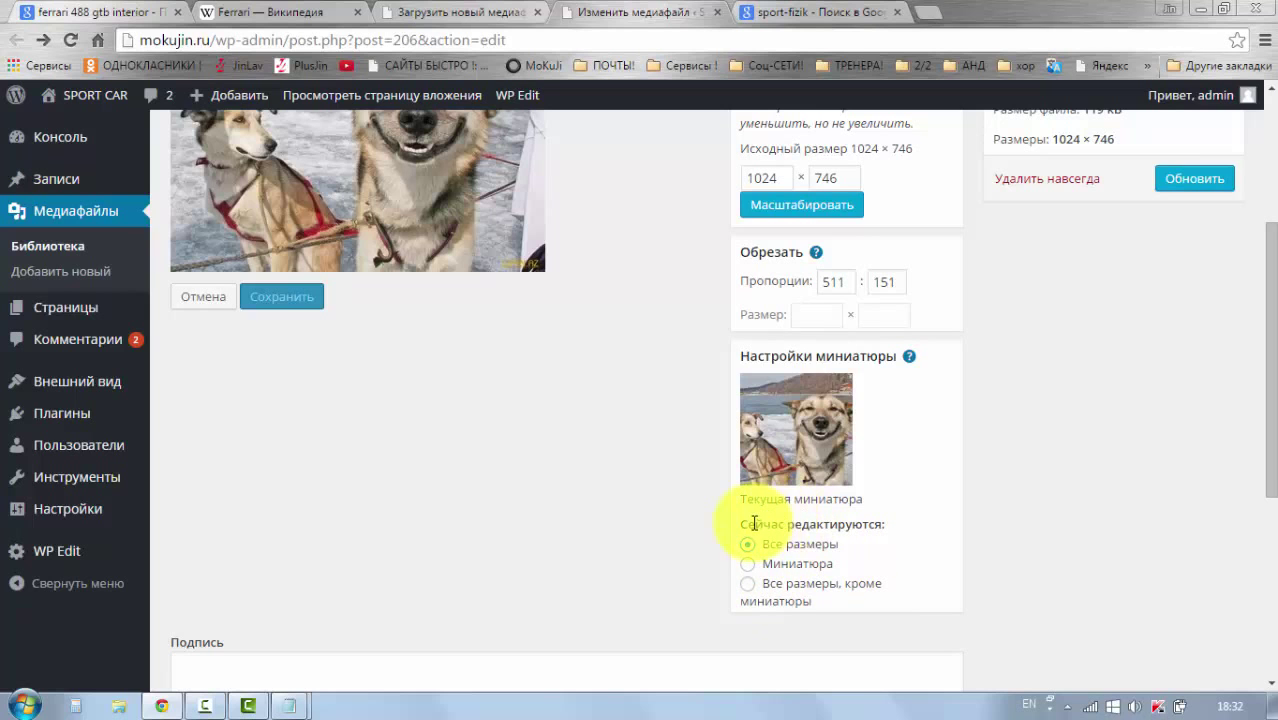
scroll(627, 521, "up", 3)
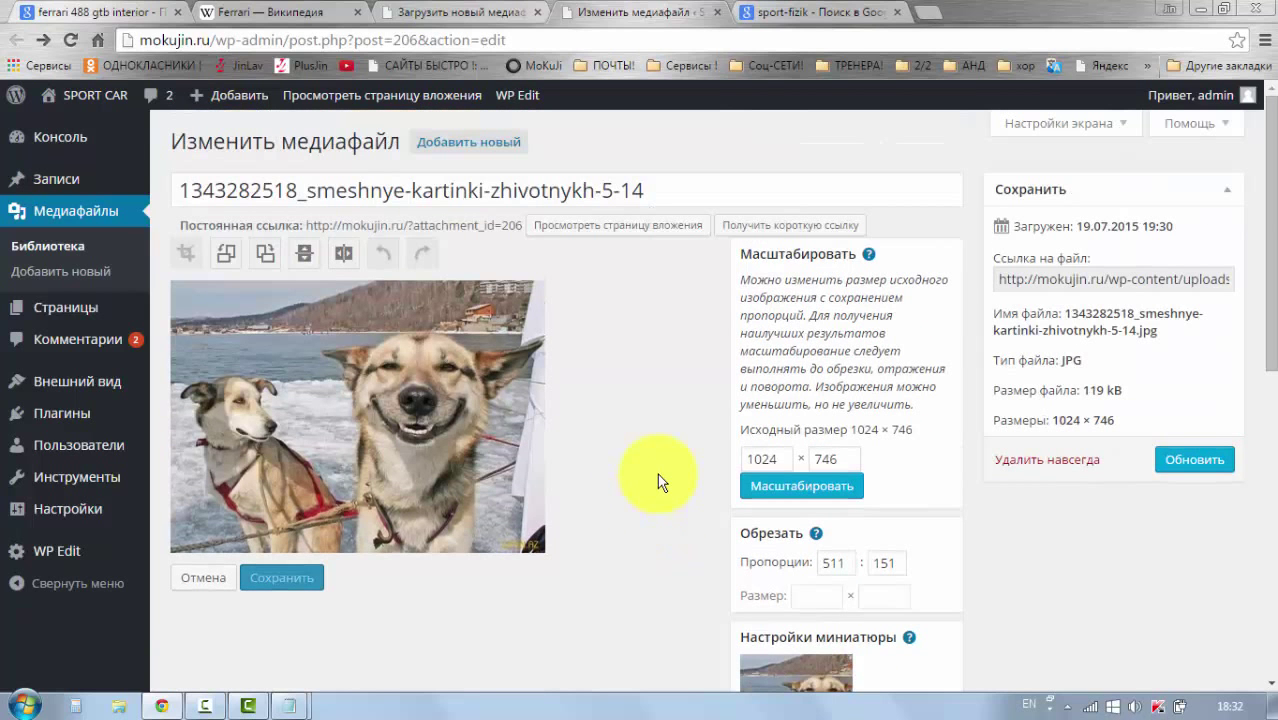
Step: Mark a crop area of about 830 × 507 px, reshape it to about 550 × 745 px around the smiling dog, and clear it
left_click_drag(200, 307, 504, 491)
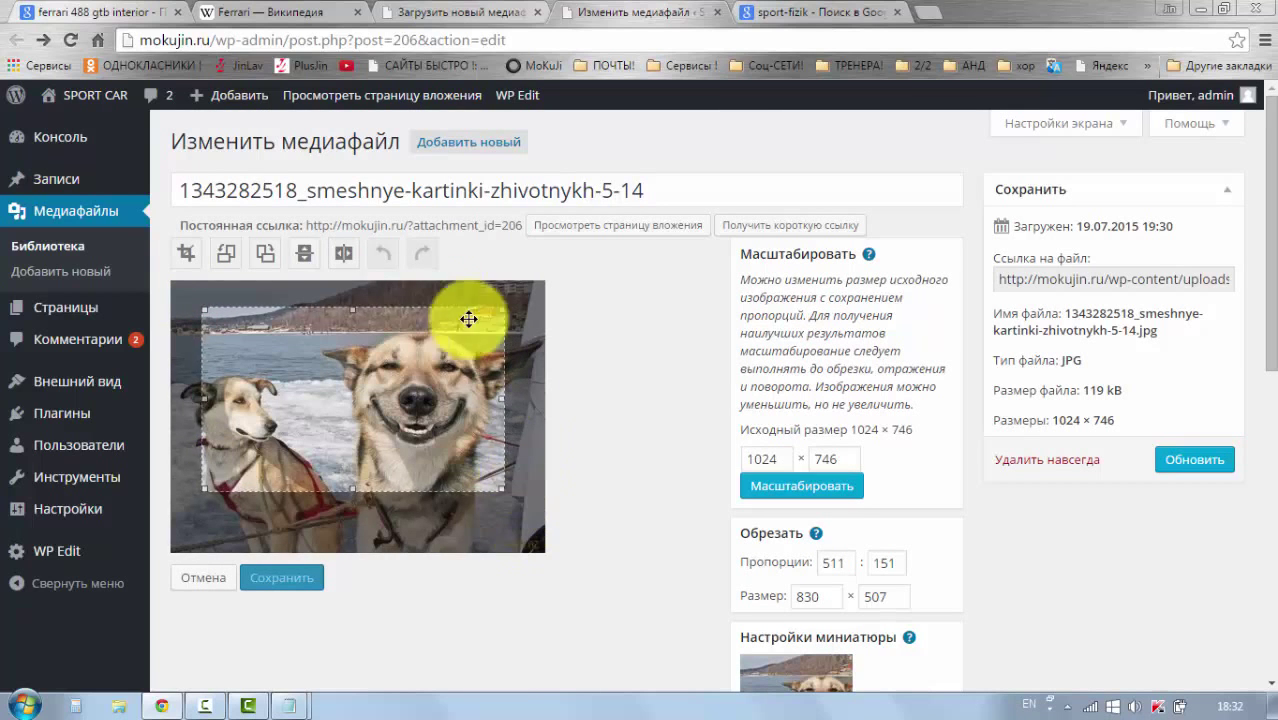
left_click(274, 397)
left_click_drag(287, 469, 357, 351)
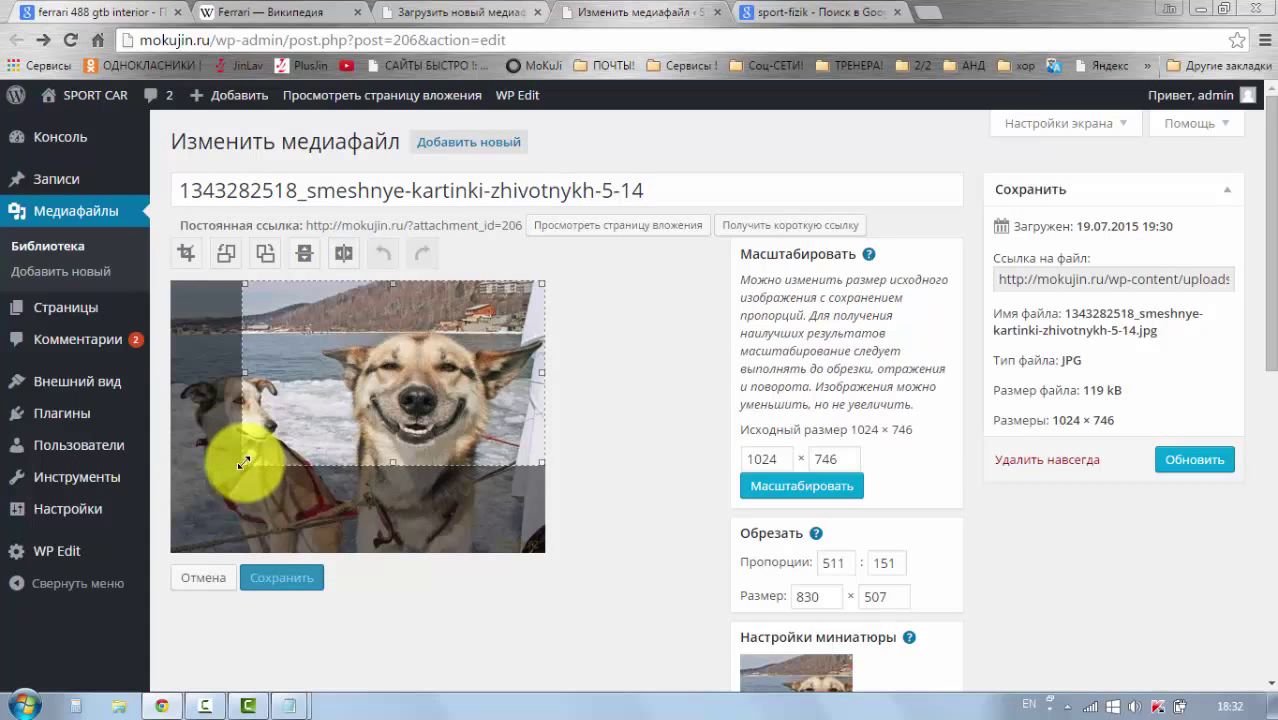
left_click_drag(250, 455, 343, 565)
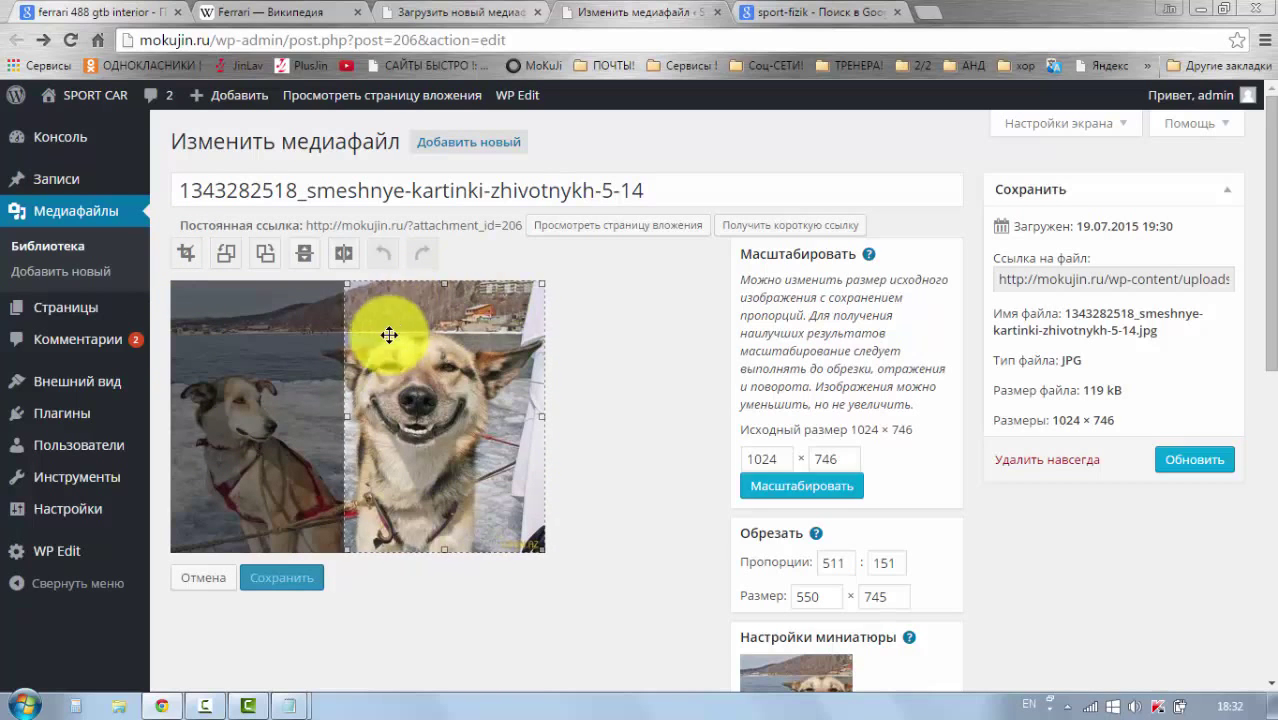
left_click(292, 428)
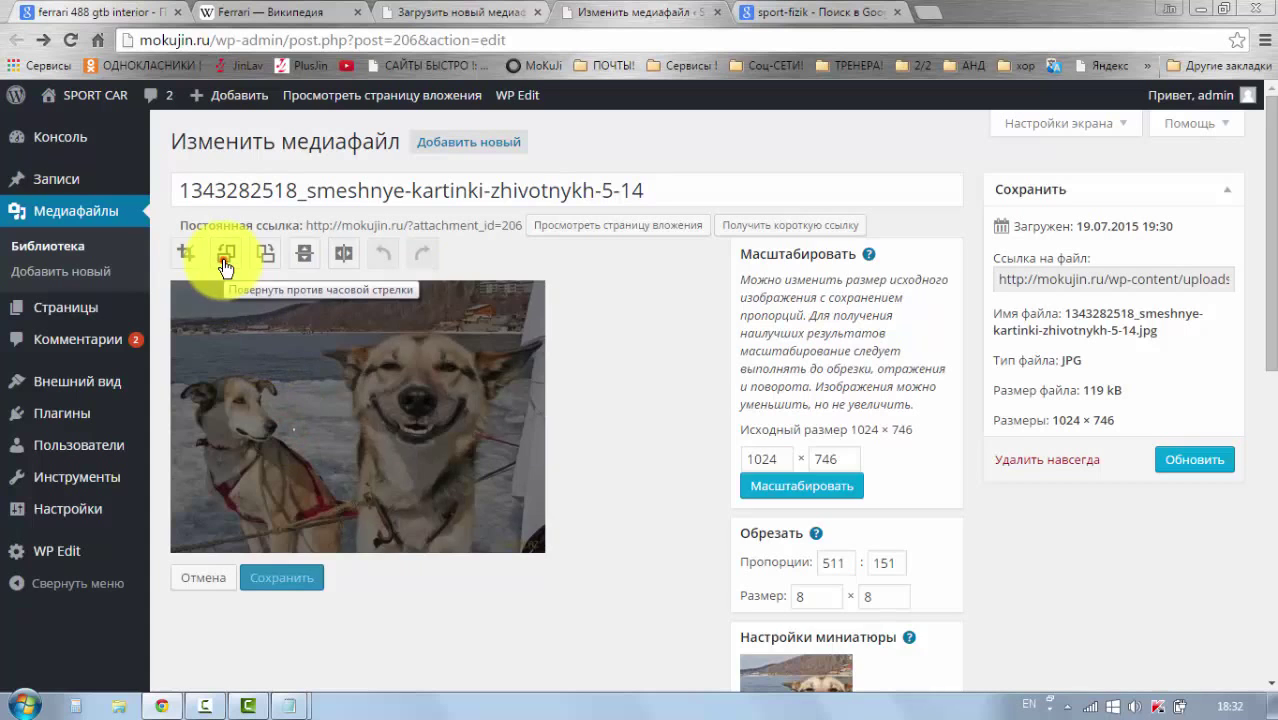
Step: Rotate the dog picture counterclockwise and back, then clockwise and back to upright
left_click(225, 255)
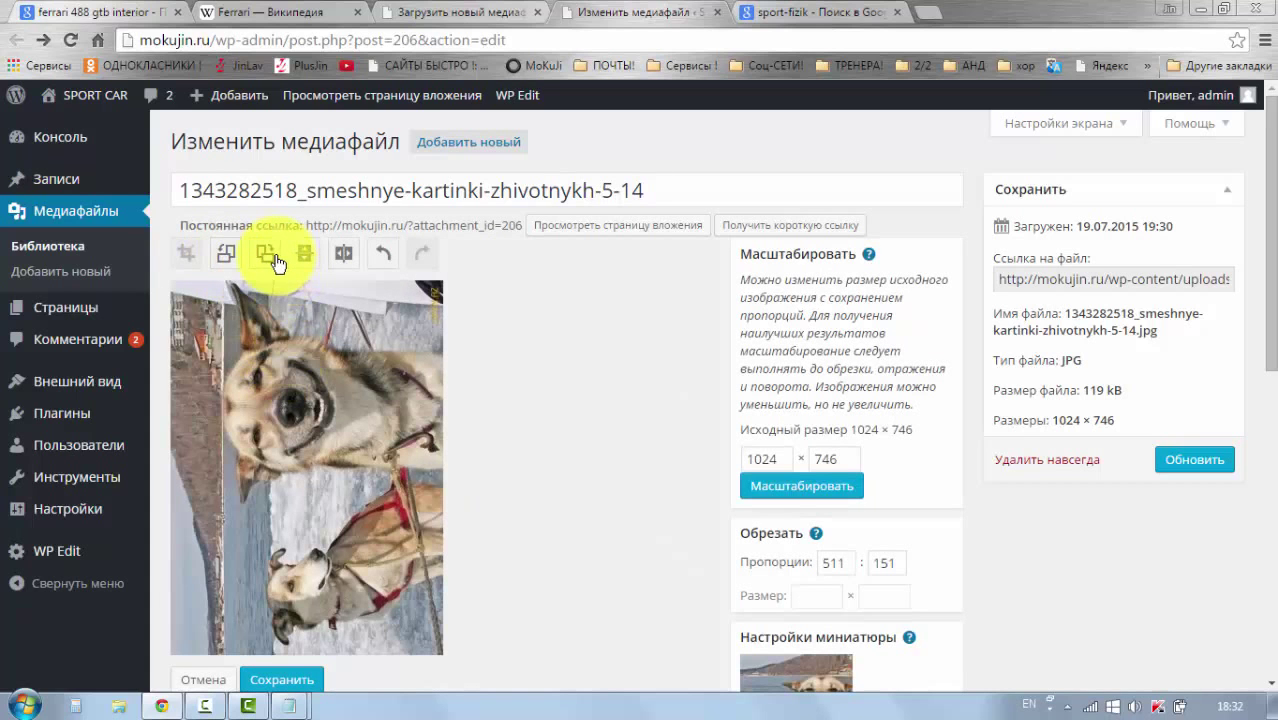
left_click(265, 256)
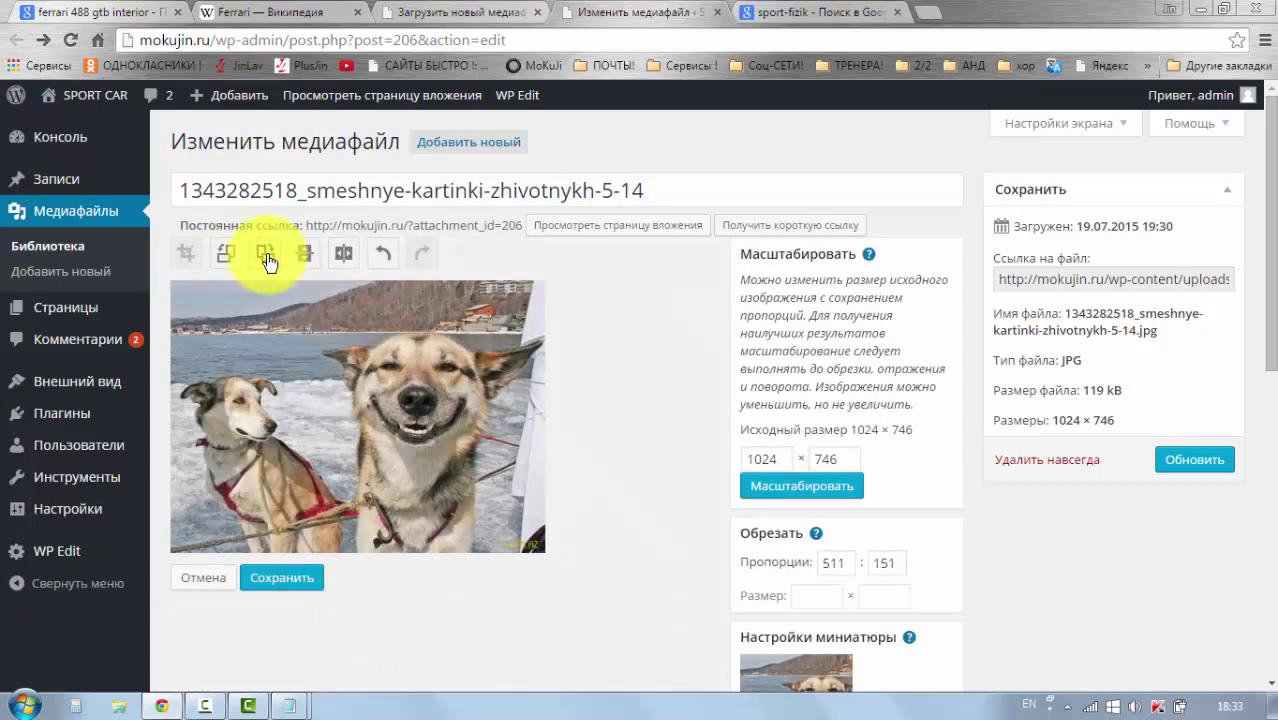
left_click(266, 257)
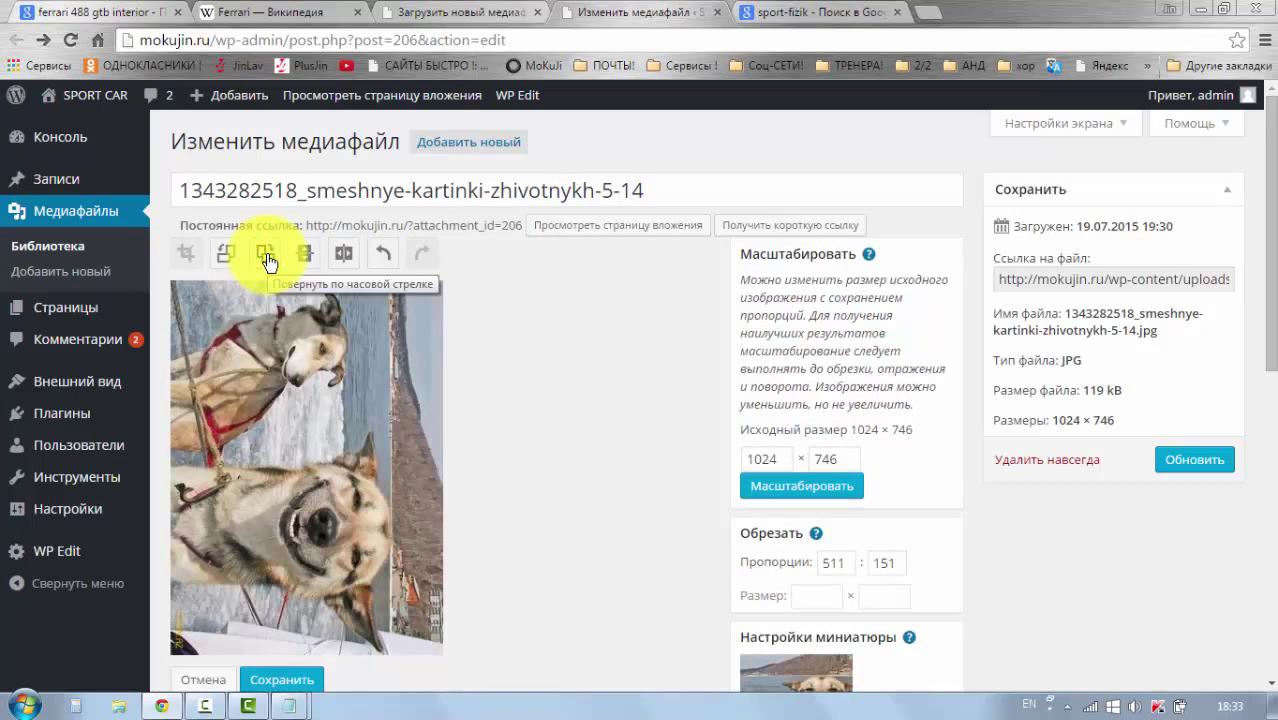
left_click(234, 256)
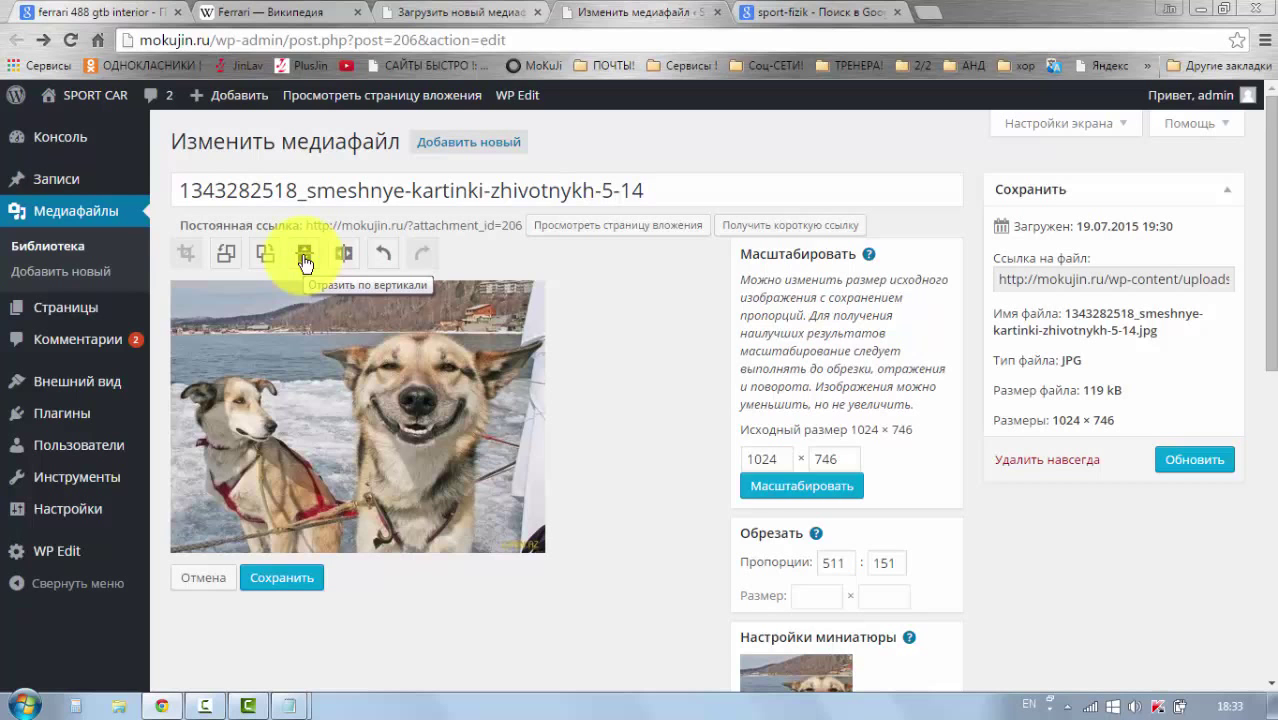
Step: Flip the dog picture vertically and back, and mirror it horizontally
left_click(305, 258)
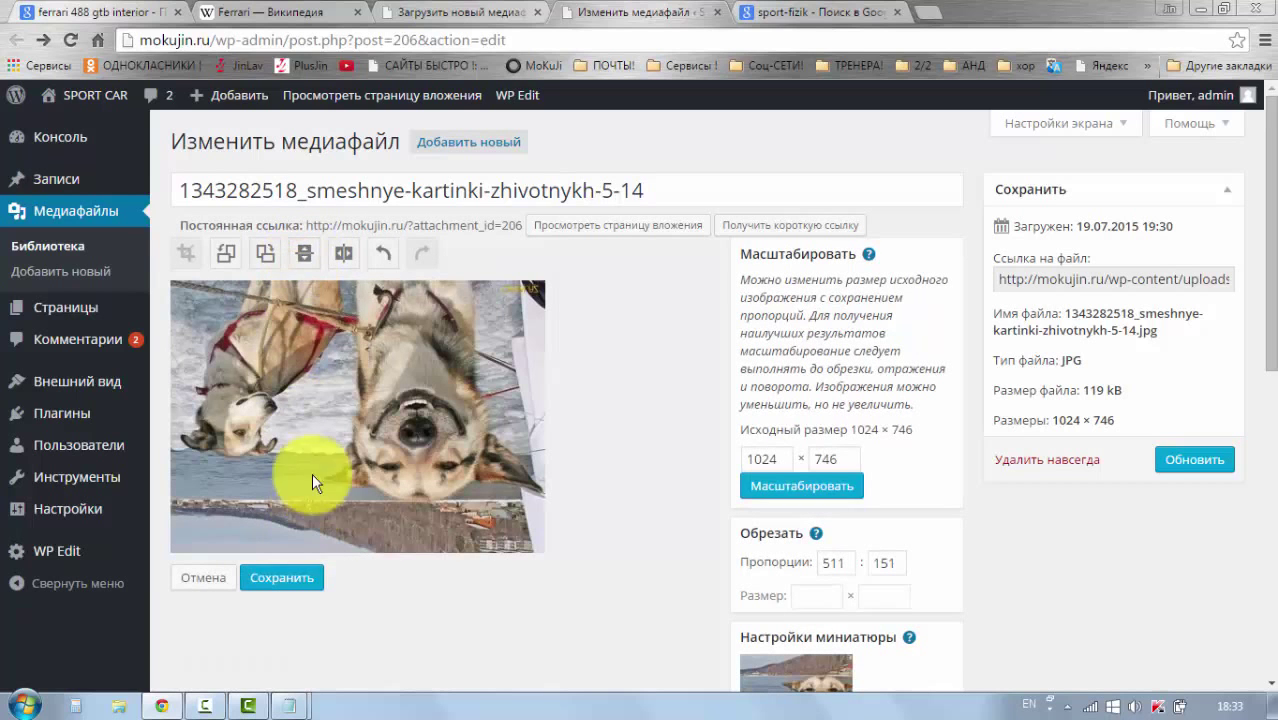
left_click(305, 262)
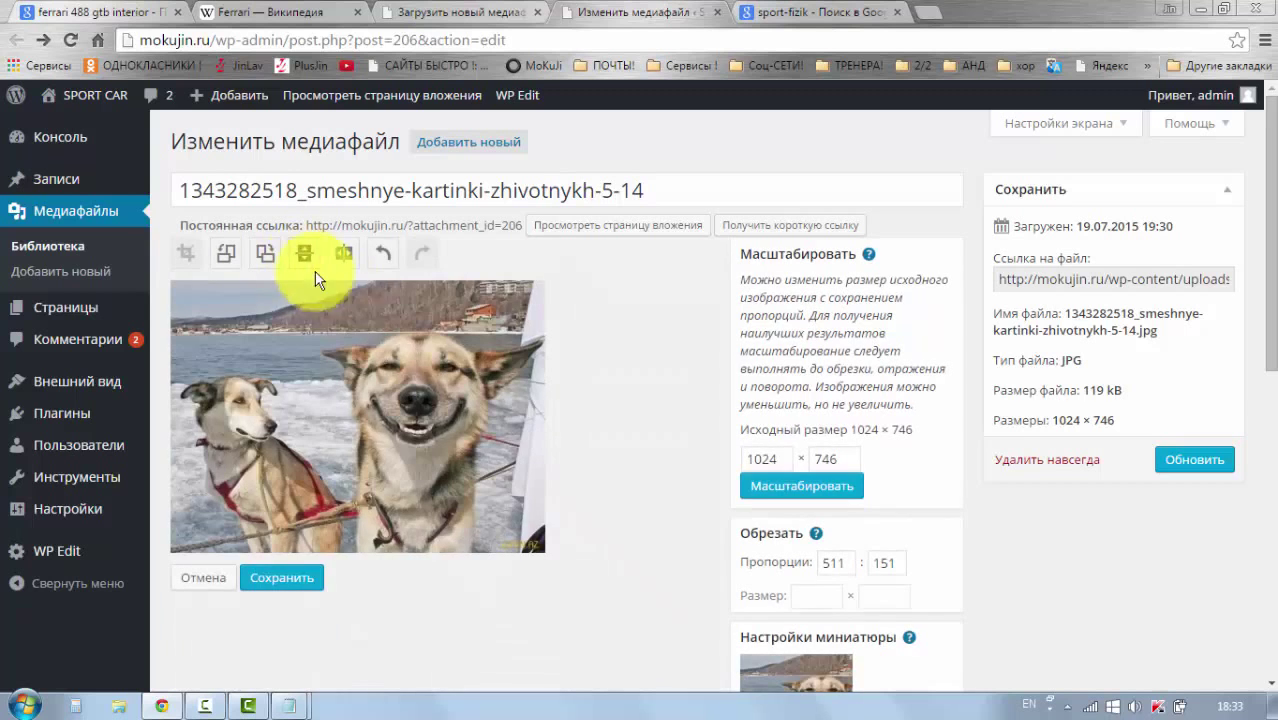
left_click(344, 264)
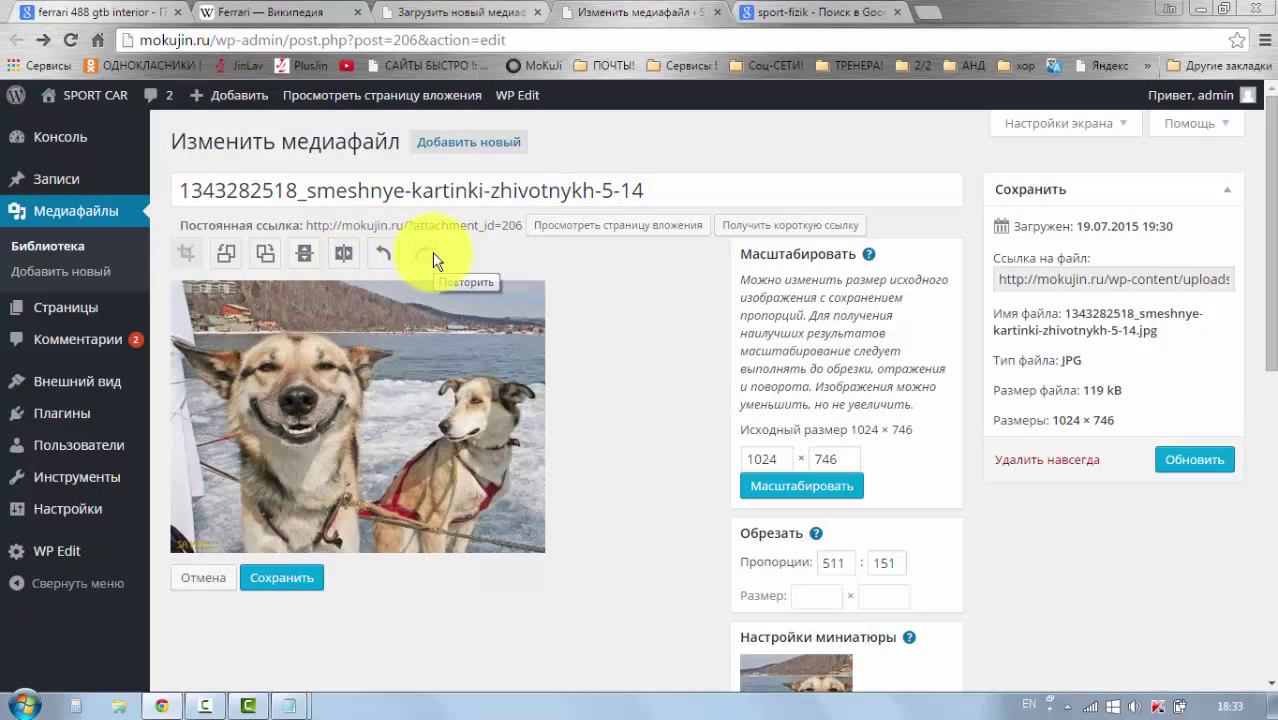
Step: Undo all the rotations and flips made to the dog picture
left_click(383, 262)
left_click(381, 259)
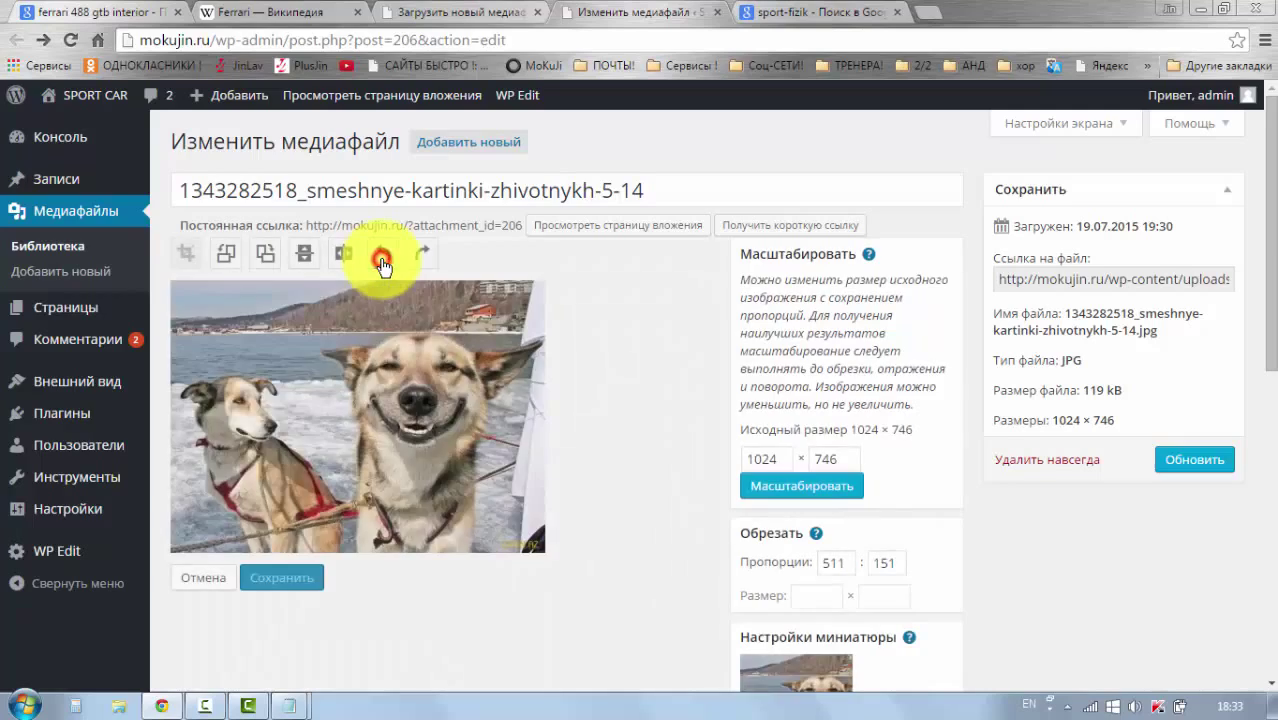
left_click(383, 262)
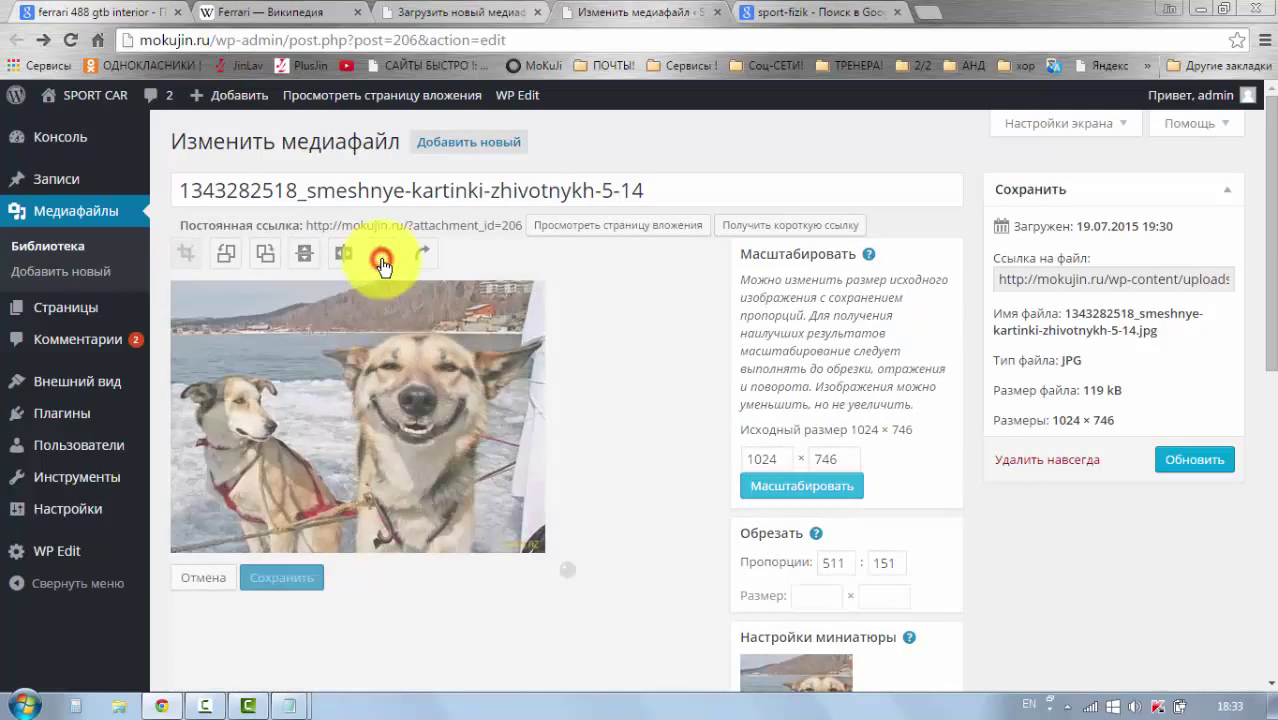
left_click(383, 262)
left_click(383, 262)
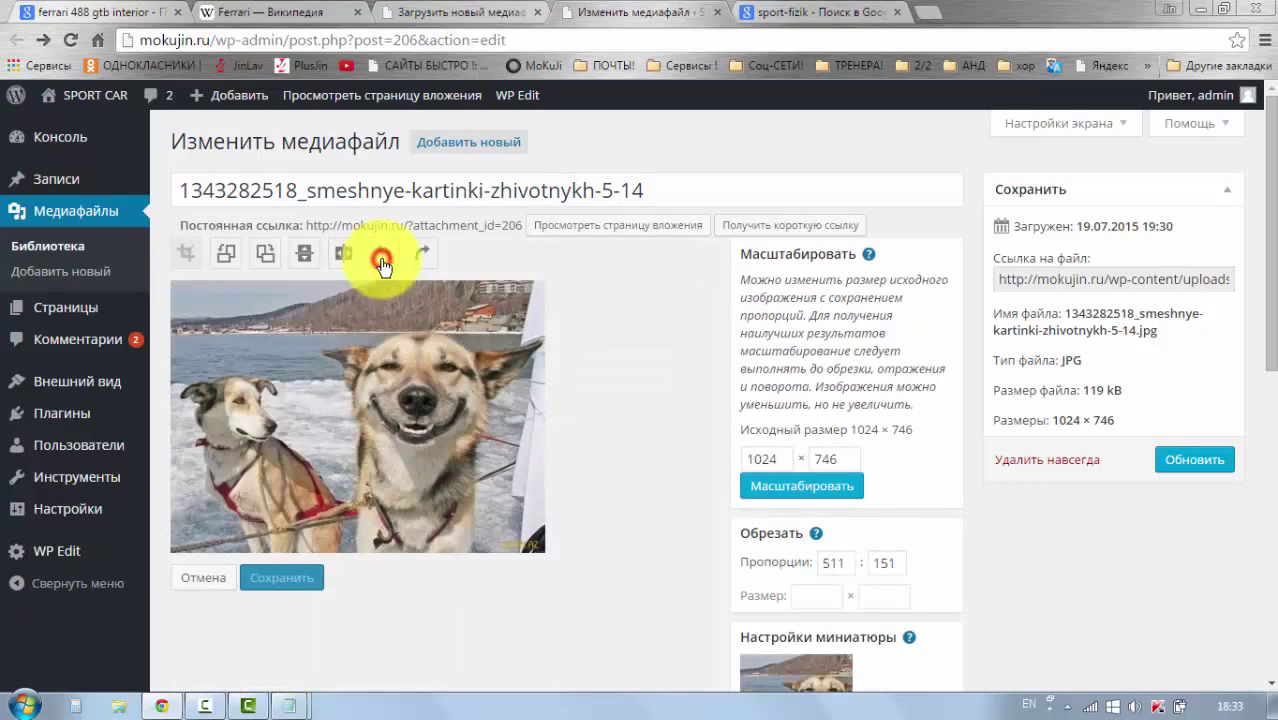
left_click(383, 262)
left_click(383, 262)
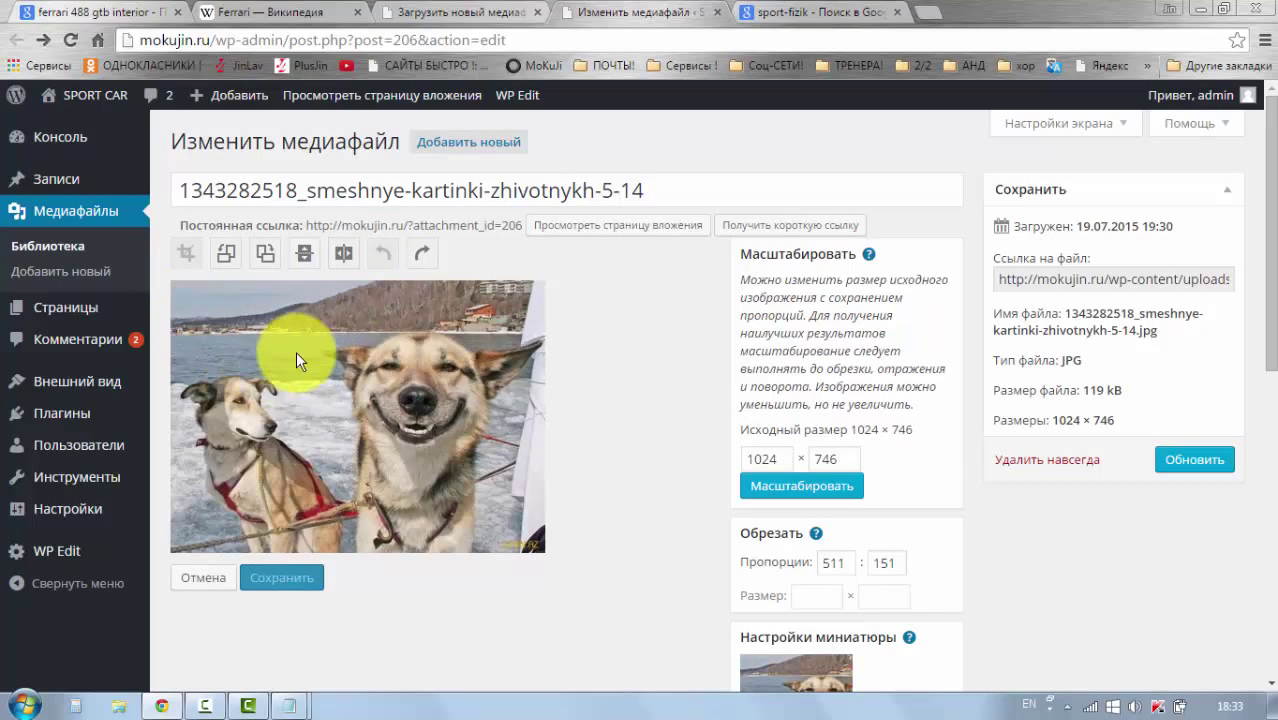
Step: Crop the picture to an area of about 630 × 745 px around the smiling dog and save the image
left_click_drag(317, 298, 556, 577)
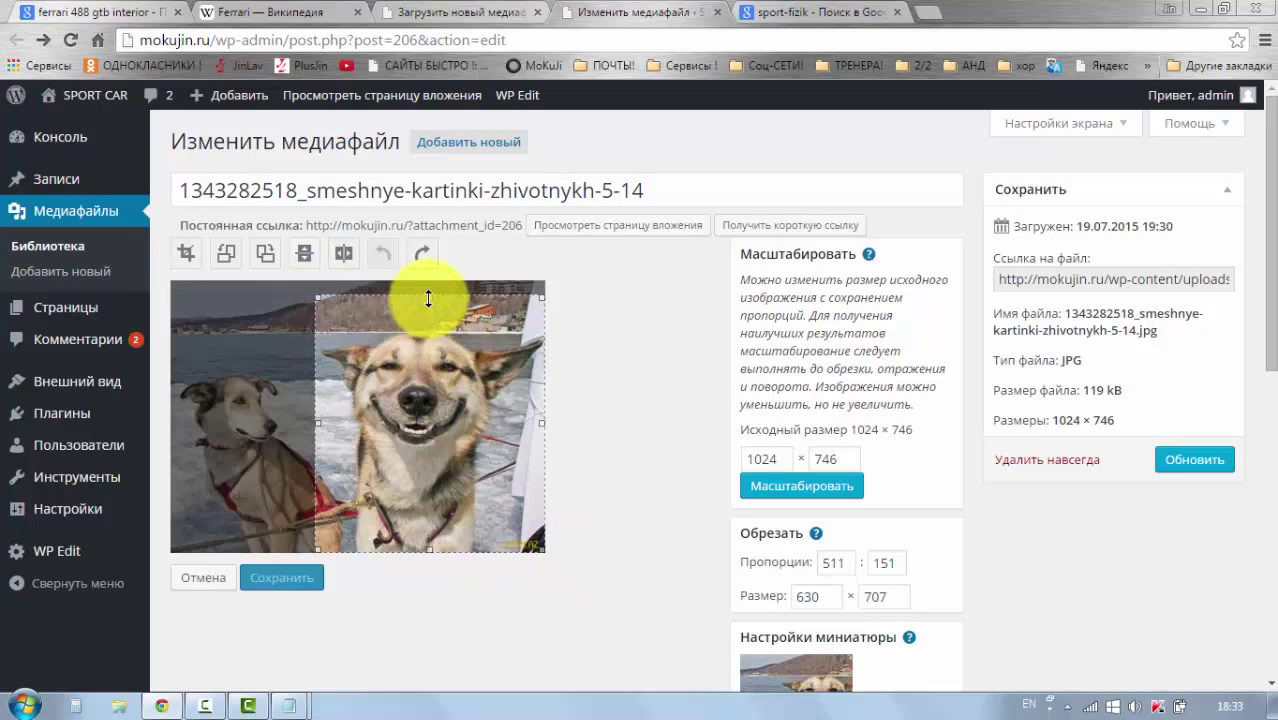
left_click_drag(428, 298, 427, 263)
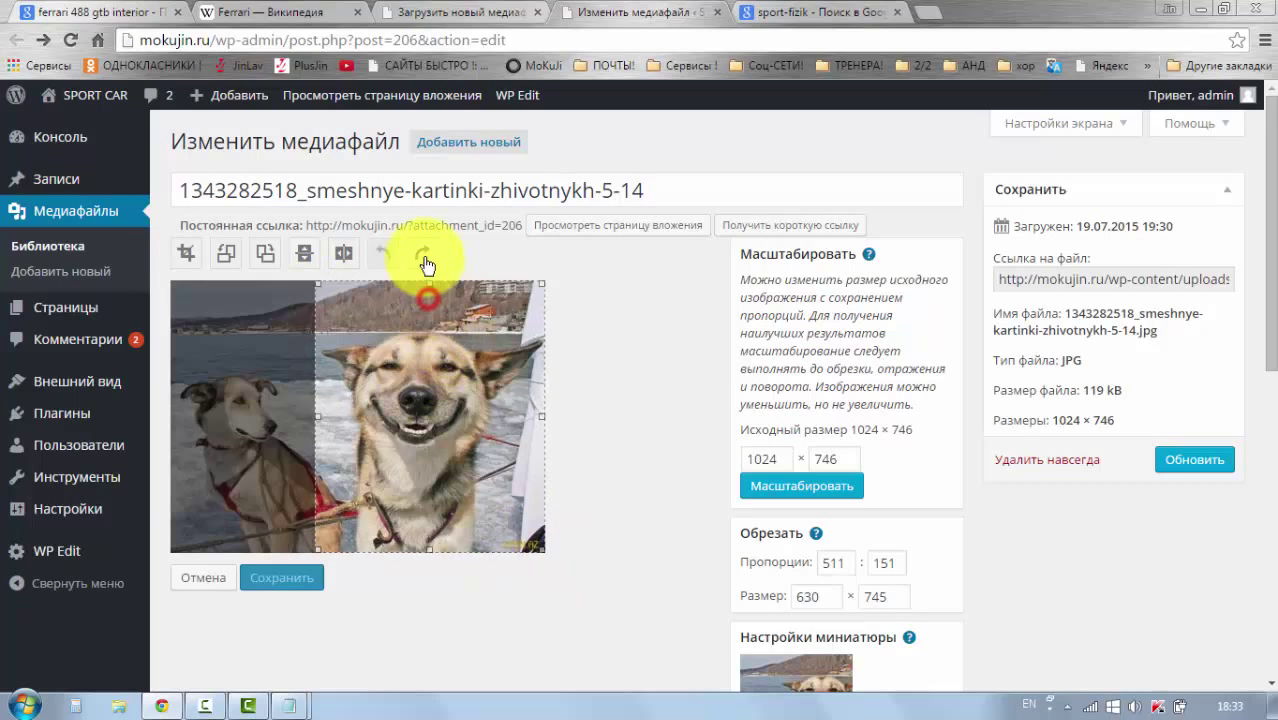
left_click(184, 256)
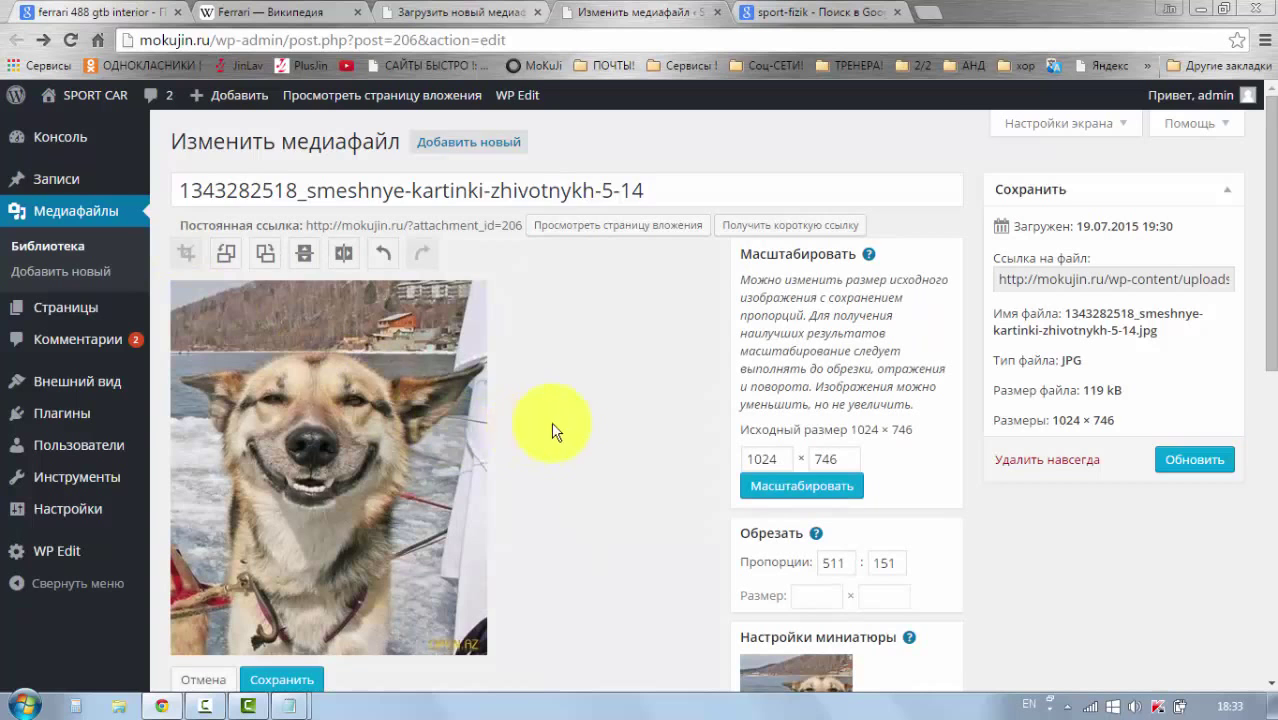
scroll(556, 428, "down", 1)
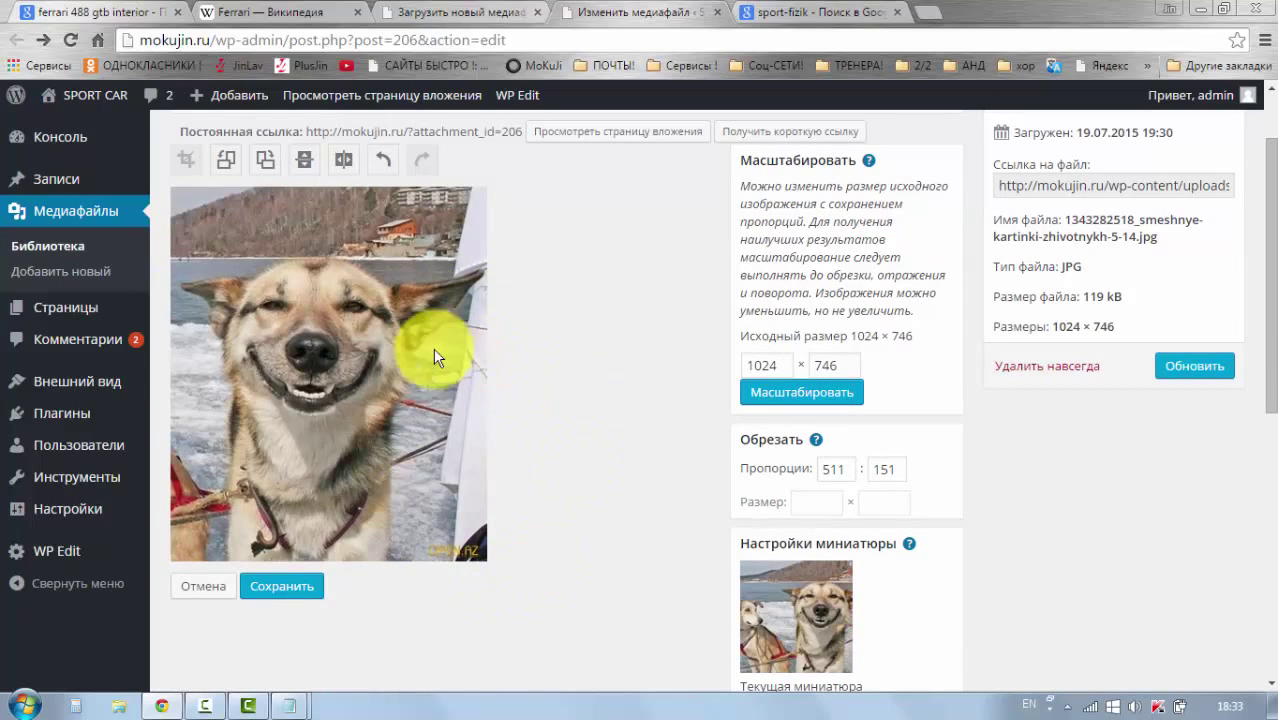
left_click(301, 594)
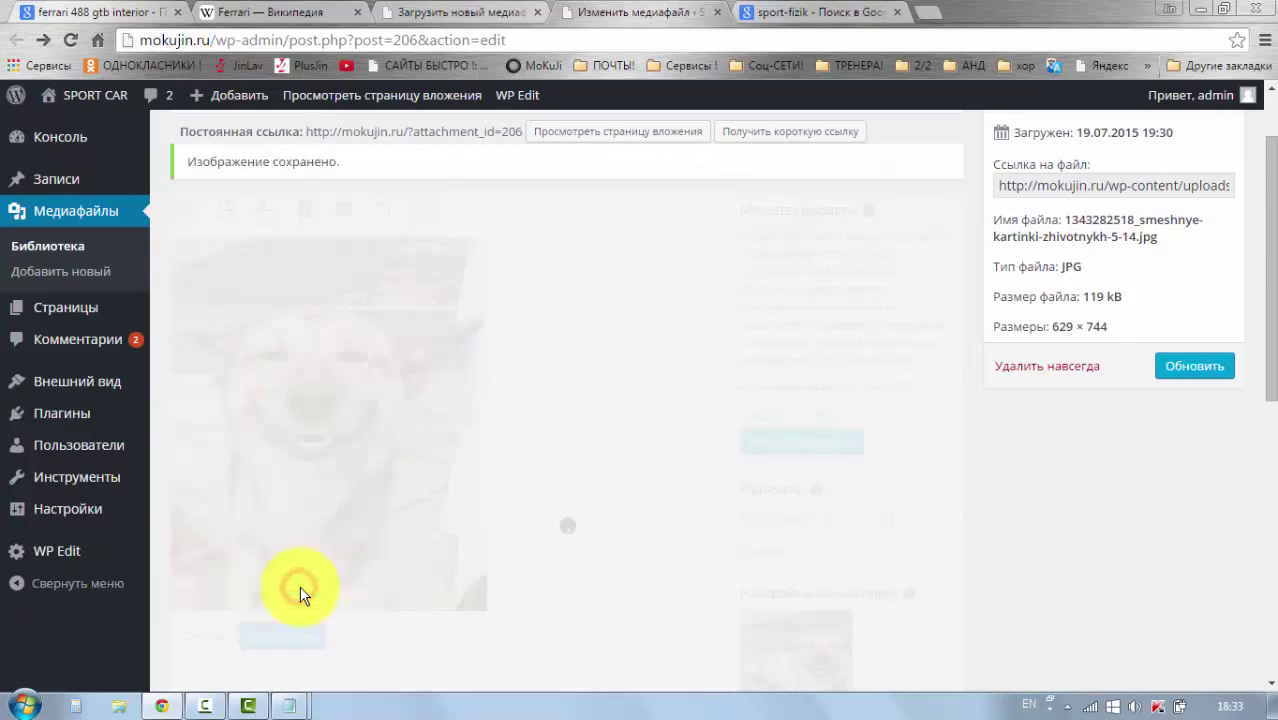
Step: Examine the saved cropped picture on its media edit page and return to the media library
scroll(387, 474, "down", 4)
scroll(390, 480, "down", 1)
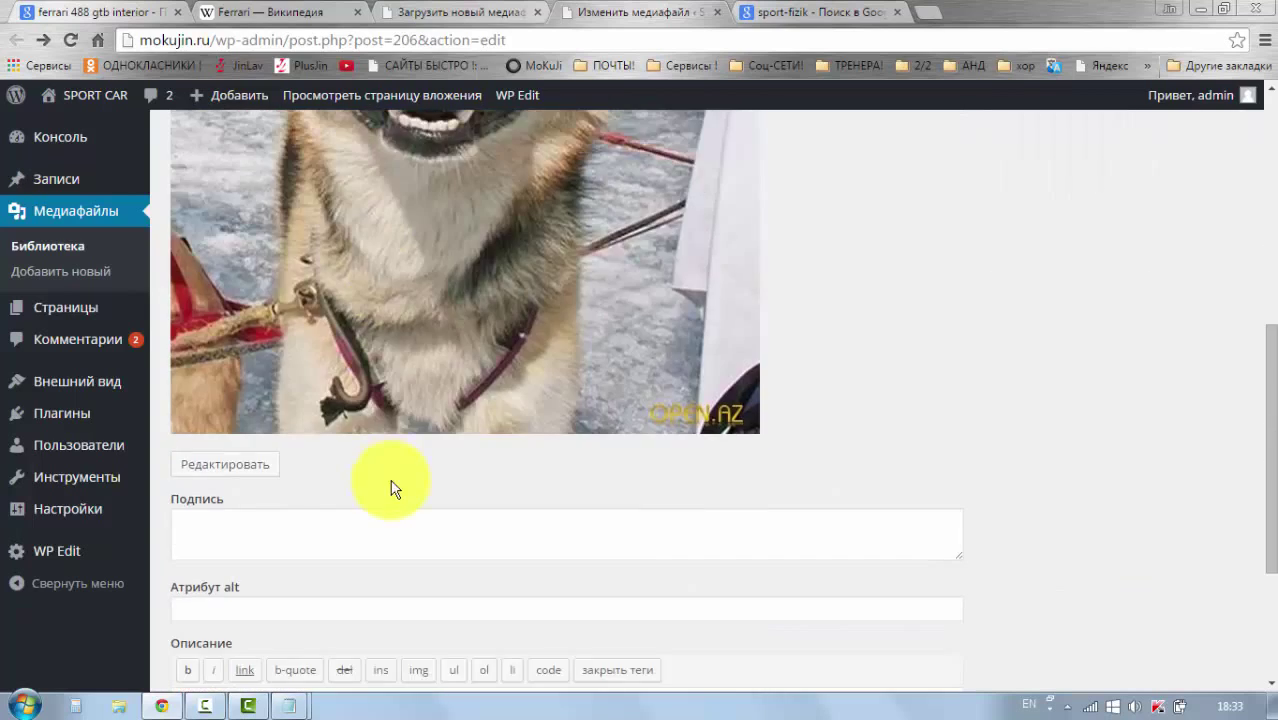
scroll(394, 486, "up", 6)
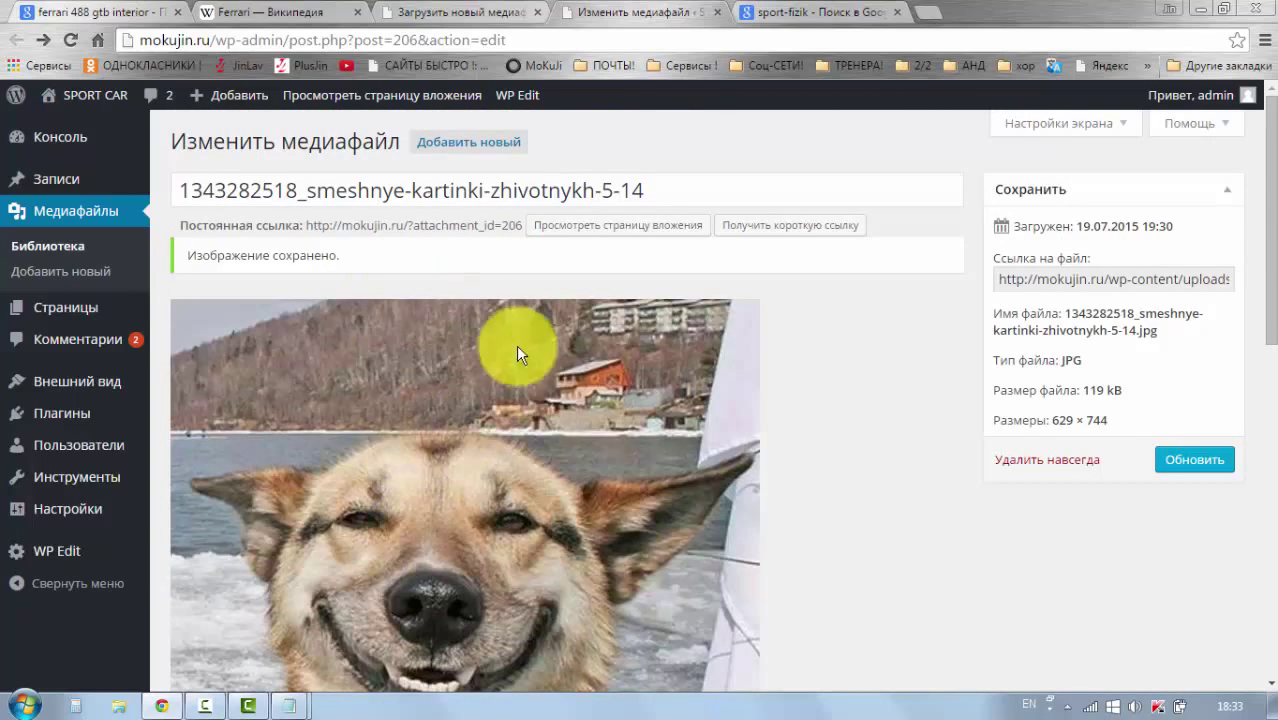
scroll(556, 400, "down", 4)
scroll(559, 425, "up", 3)
scroll(561, 414, "down", 1)
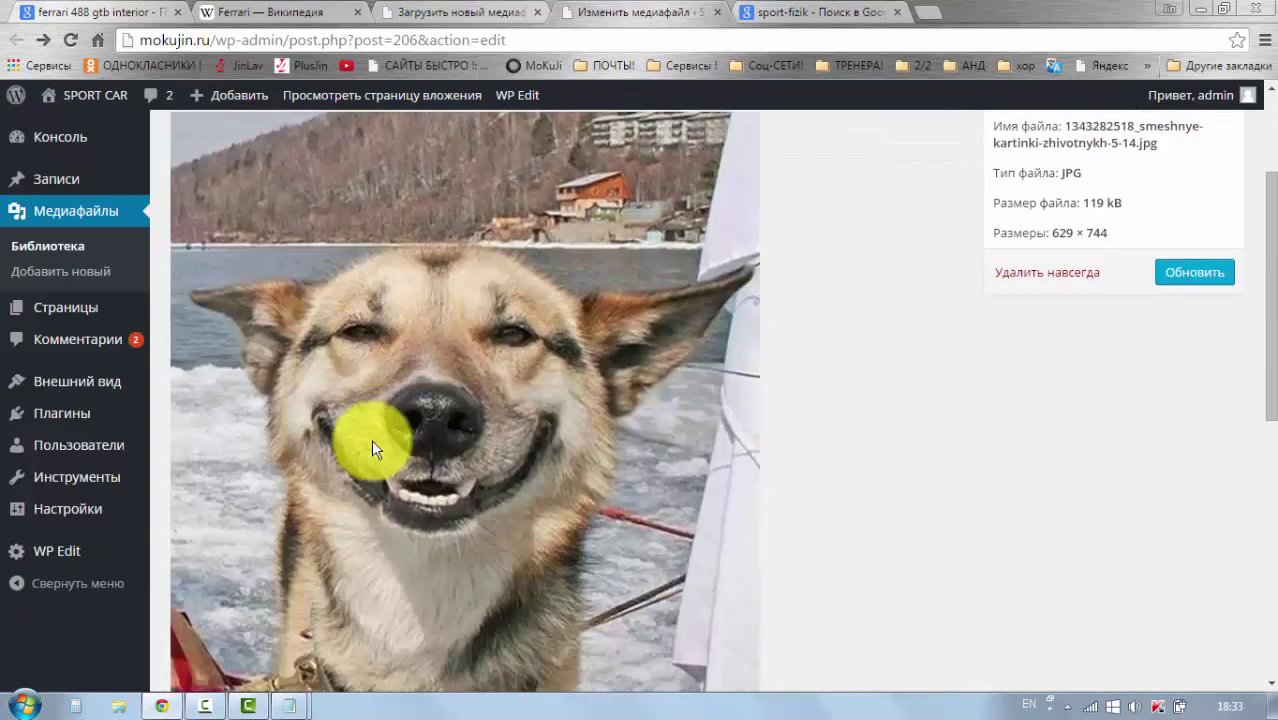
scroll(330, 430, "down", 2)
scroll(360, 435, "up", 3)
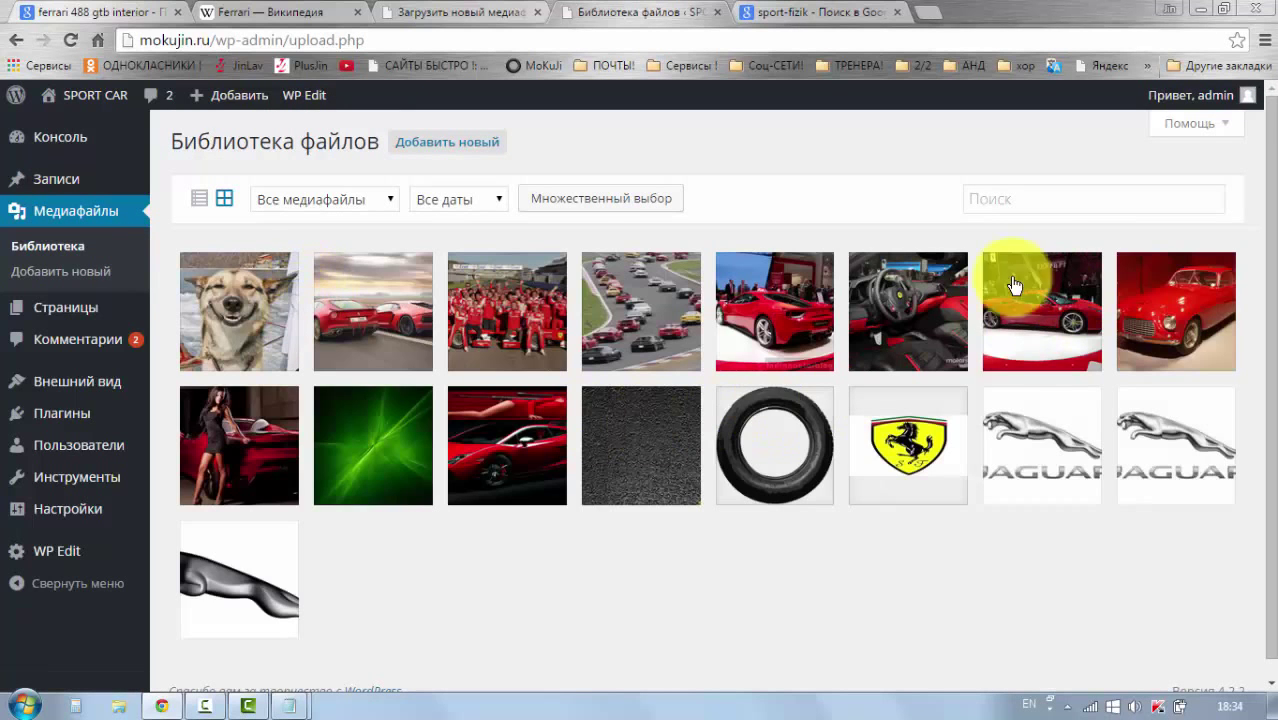
Step: Open the details of the dog picture in the media library and examine its URL, title, caption, alt text and description fields
scroll(1027, 399, "down", 1)
scroll(765, 371, "up", 1)
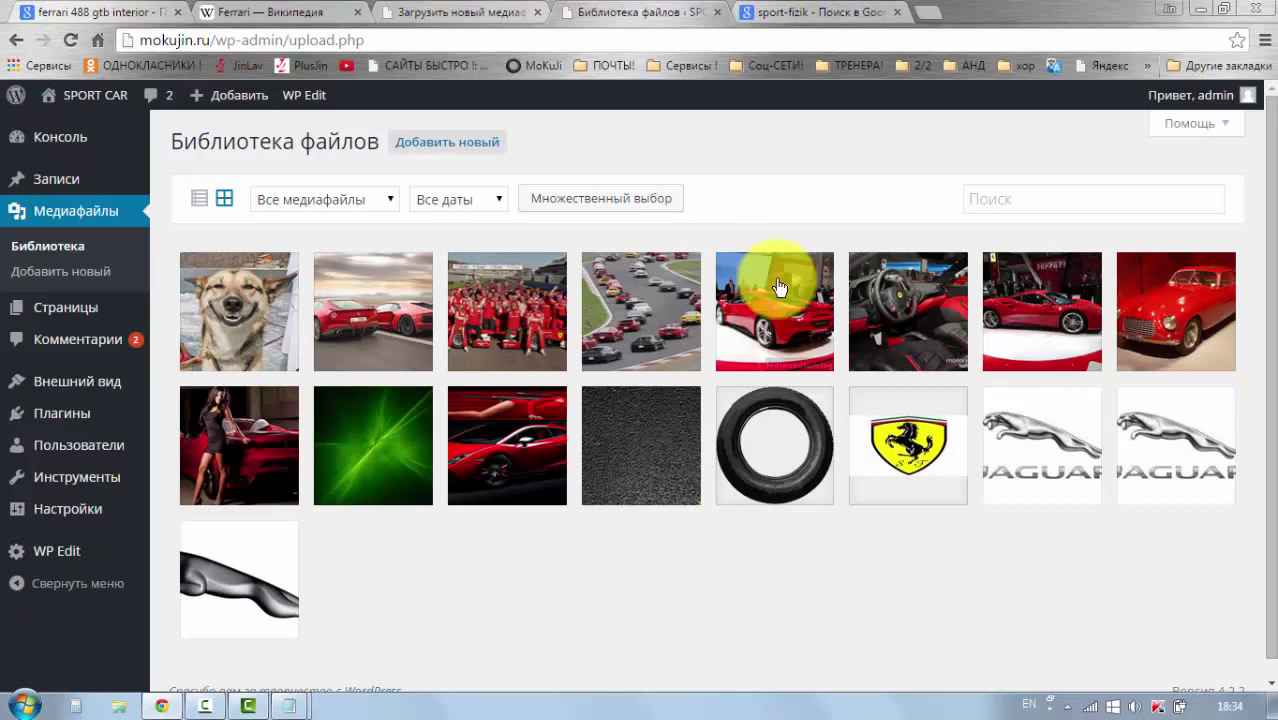
left_click(250, 315)
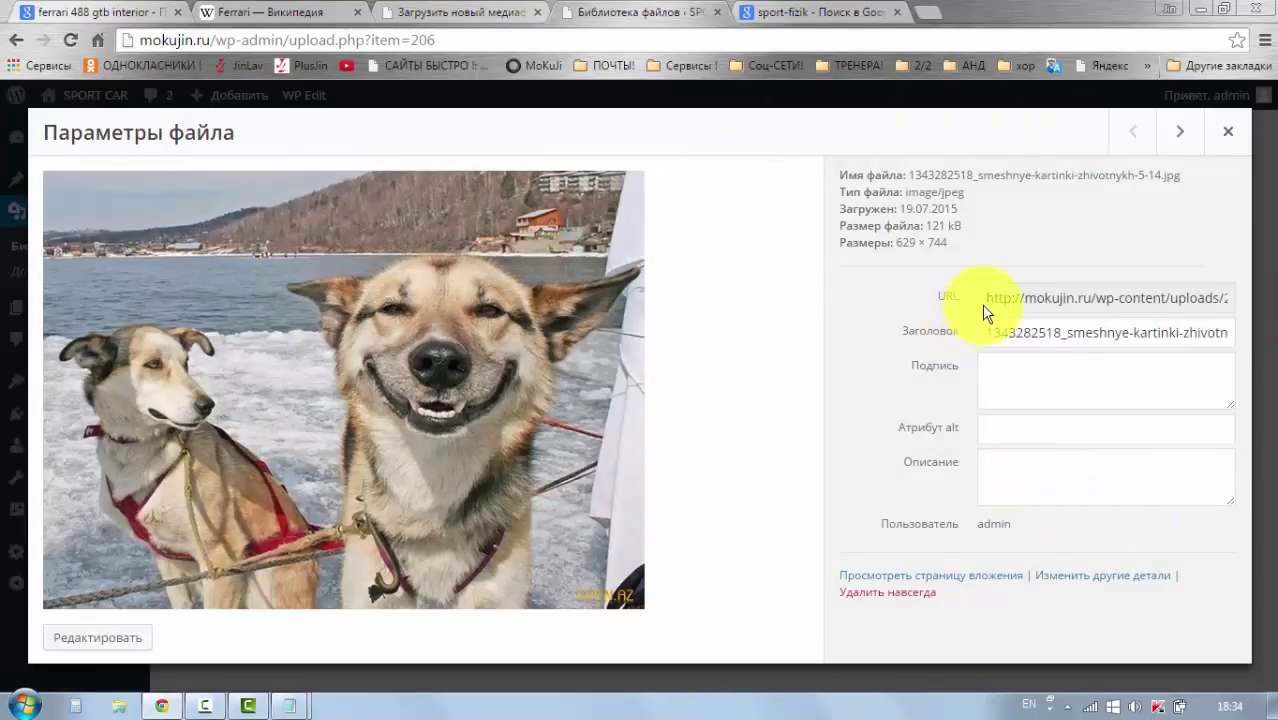
left_click_drag(1027, 300, 1225, 303)
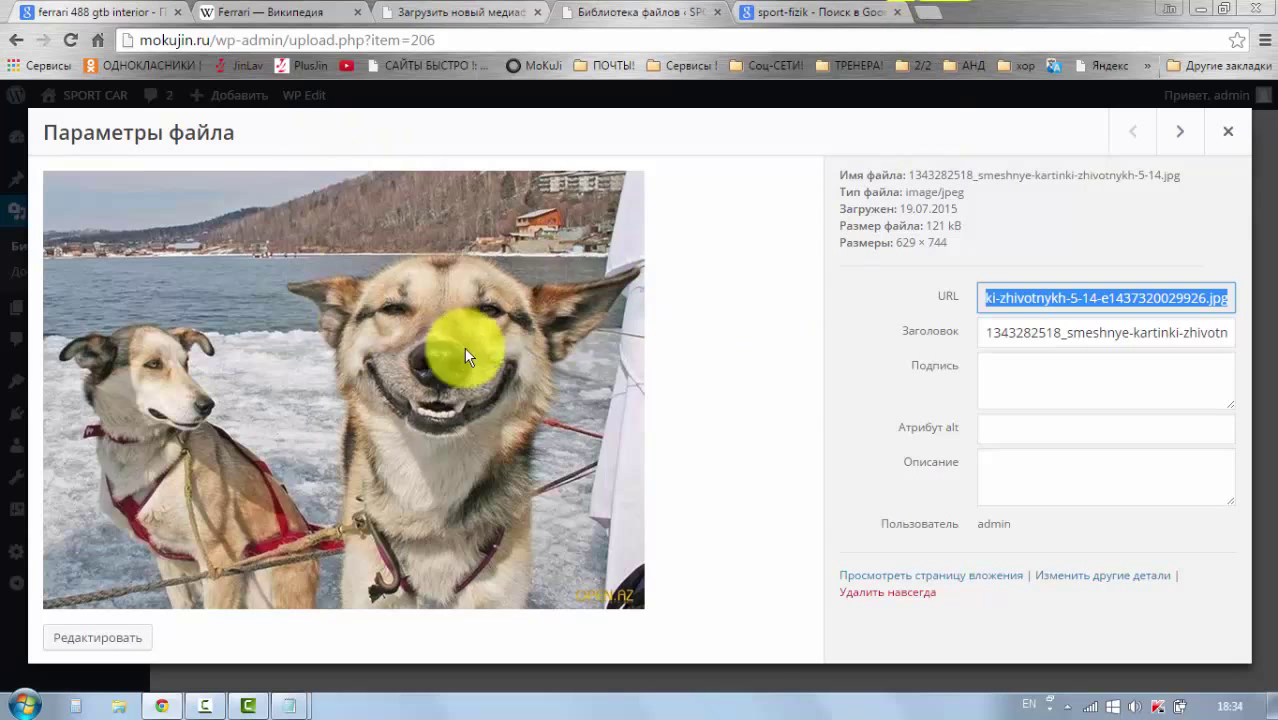
left_click_drag(986, 333, 1247, 334)
left_click(1046, 376)
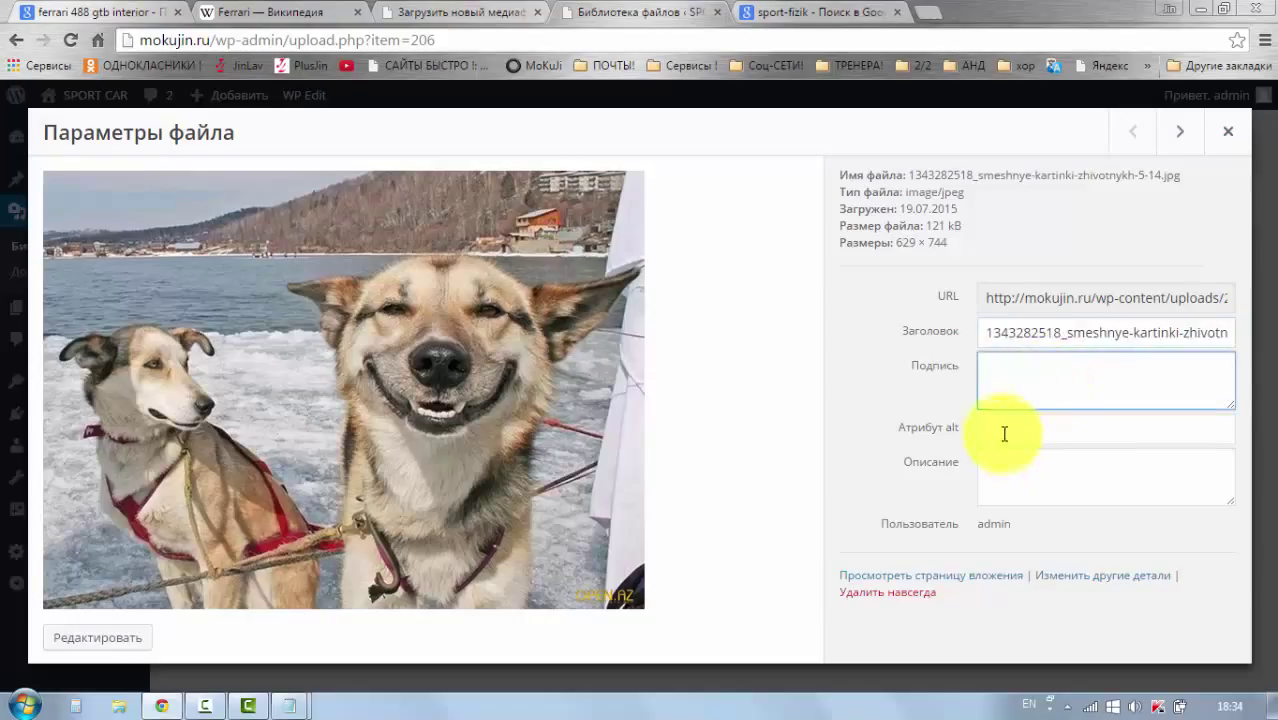
left_click(1002, 431)
left_click(1004, 471)
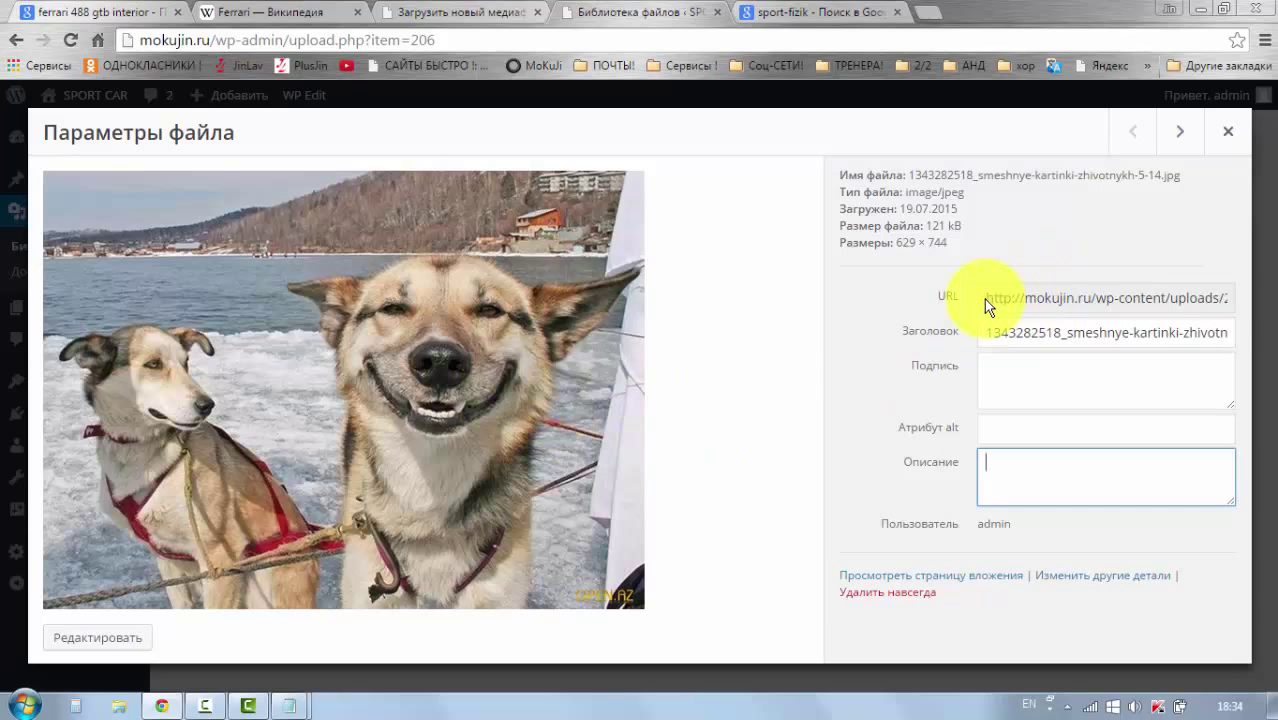
Step: Inspect the dog picture's full file URL, and check its title, caption and alt attribute again without editing them
left_click_drag(985, 299, 1243, 298)
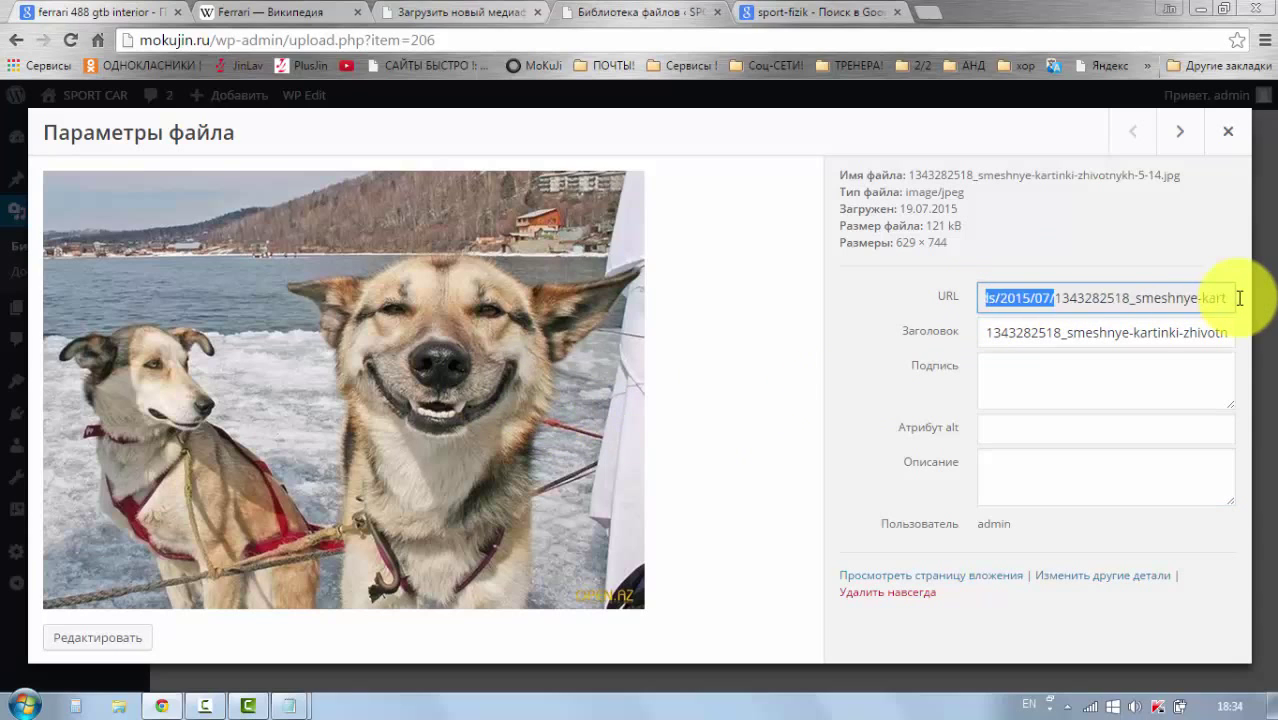
left_click(1241, 298)
triple_click(1225, 298)
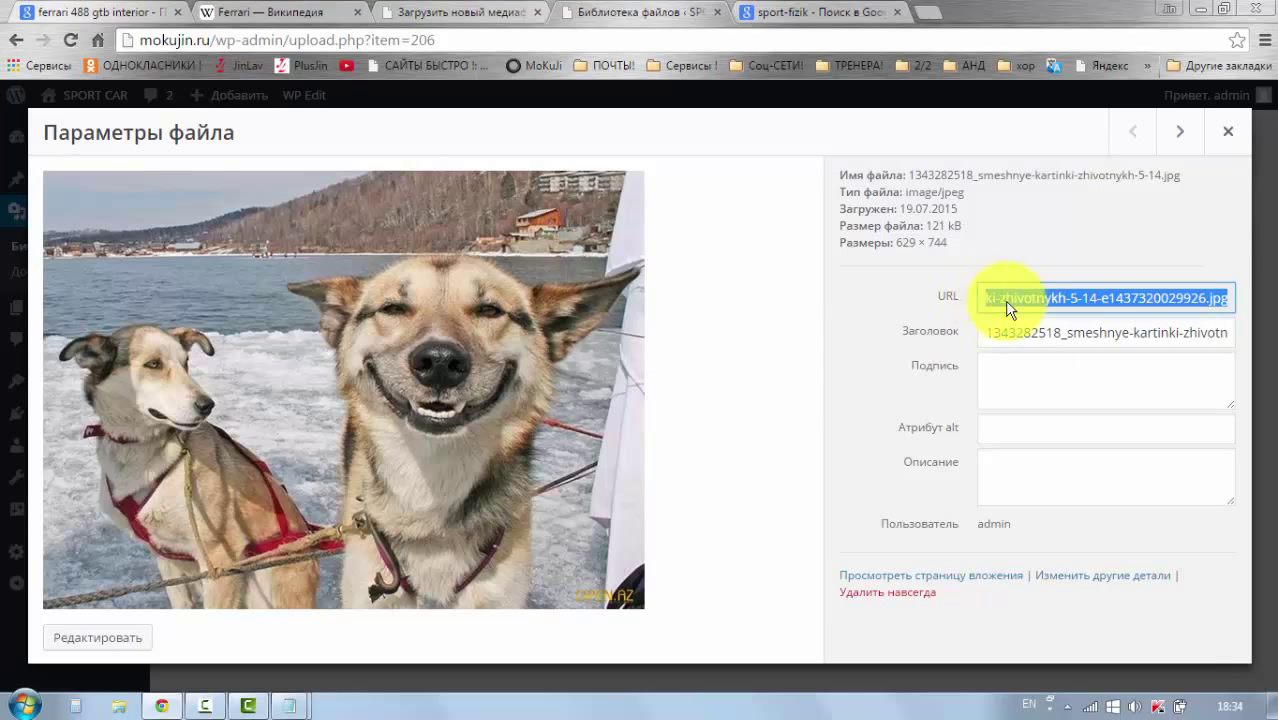
left_click(926, 344)
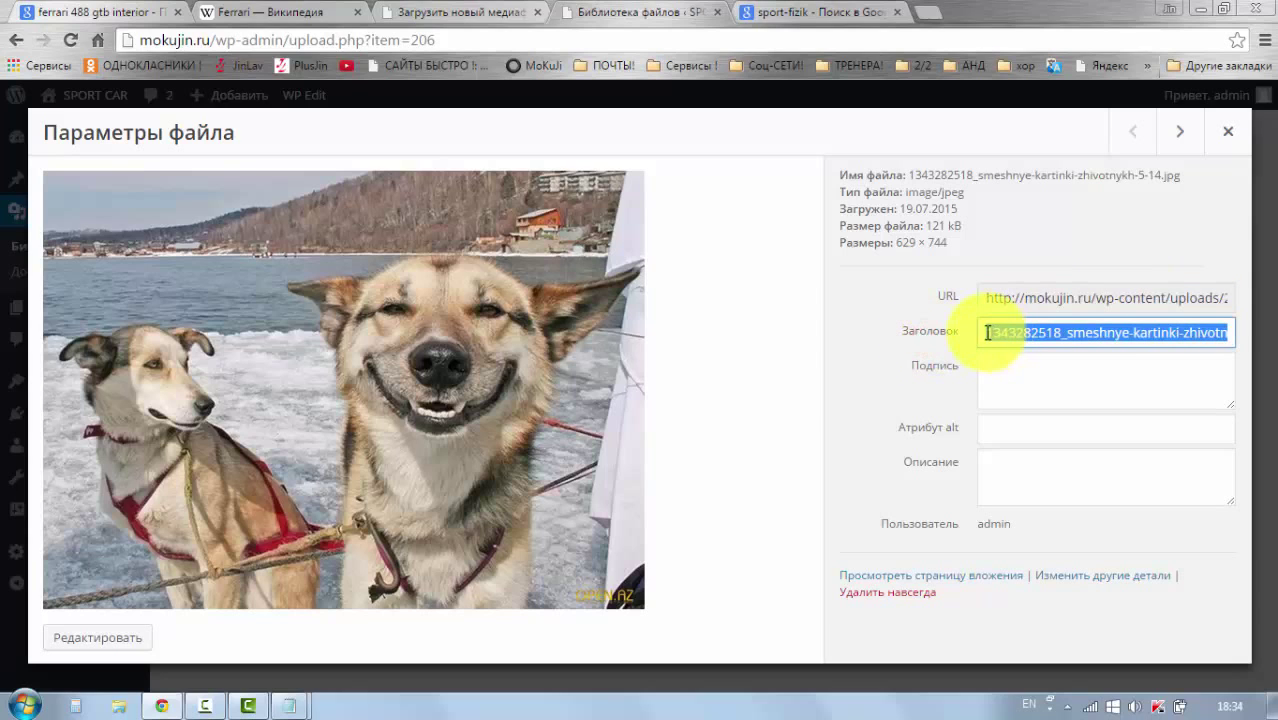
left_click_drag(1010, 340, 913, 391)
left_click(913, 390)
left_click(996, 333)
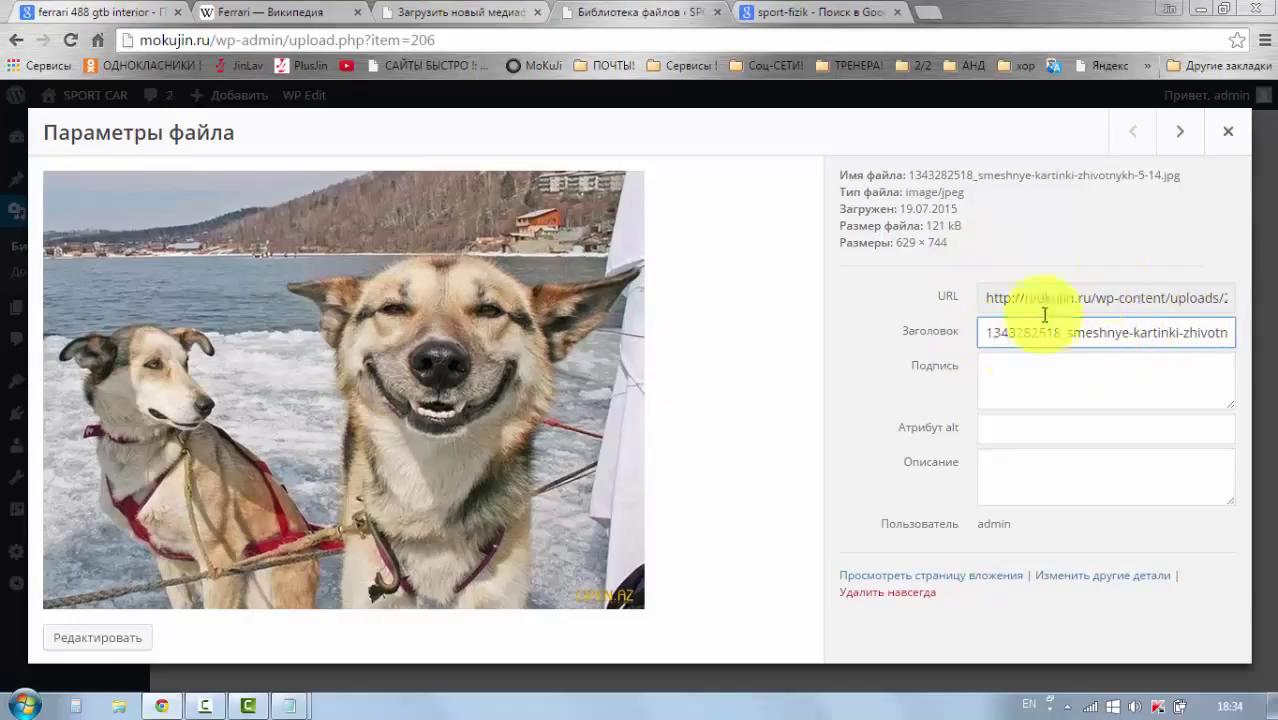
left_click(1003, 378)
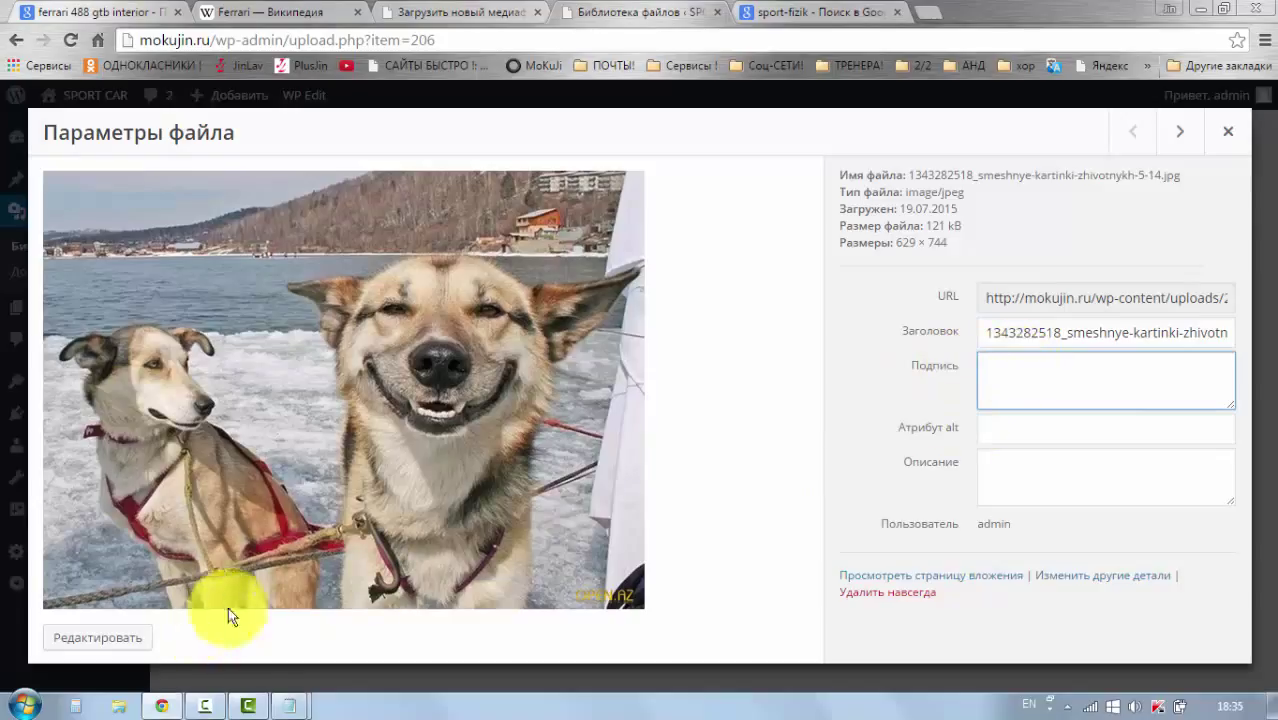
left_click(987, 437)
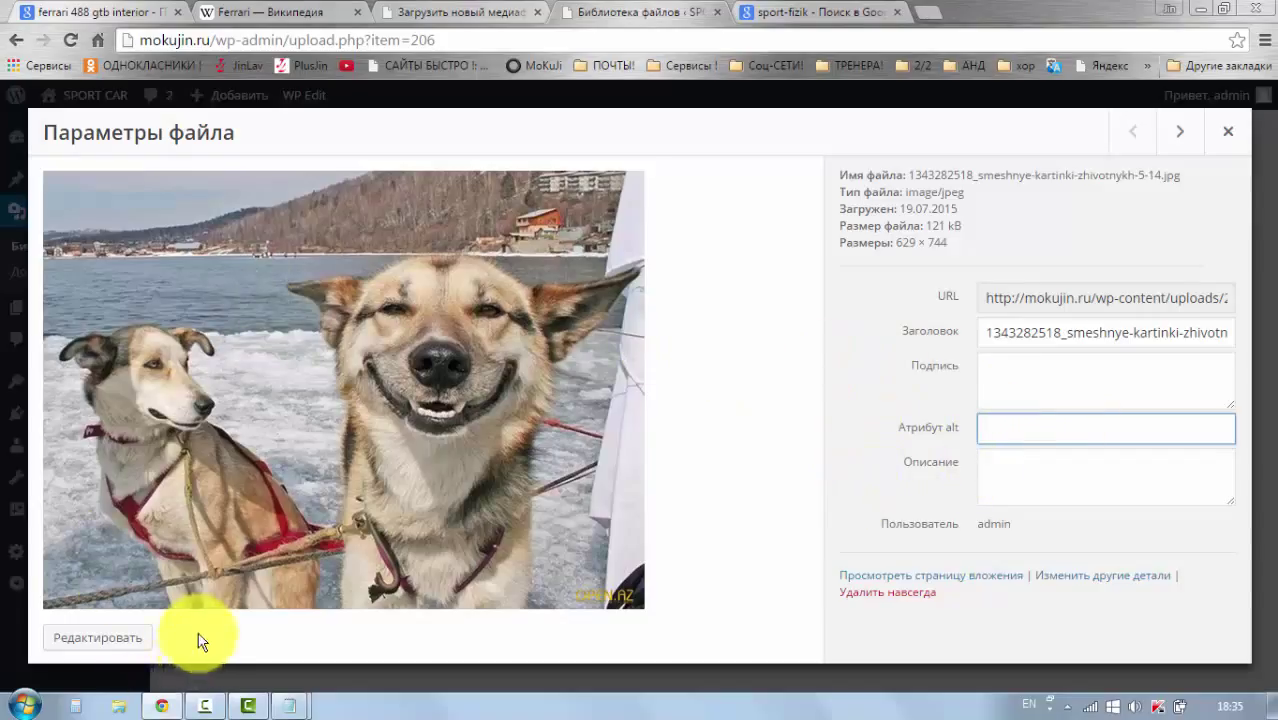
Step: Examine the crop, flip, scaling and thumbnail options in the dog picture's image editor and close it without saving
left_click(106, 640)
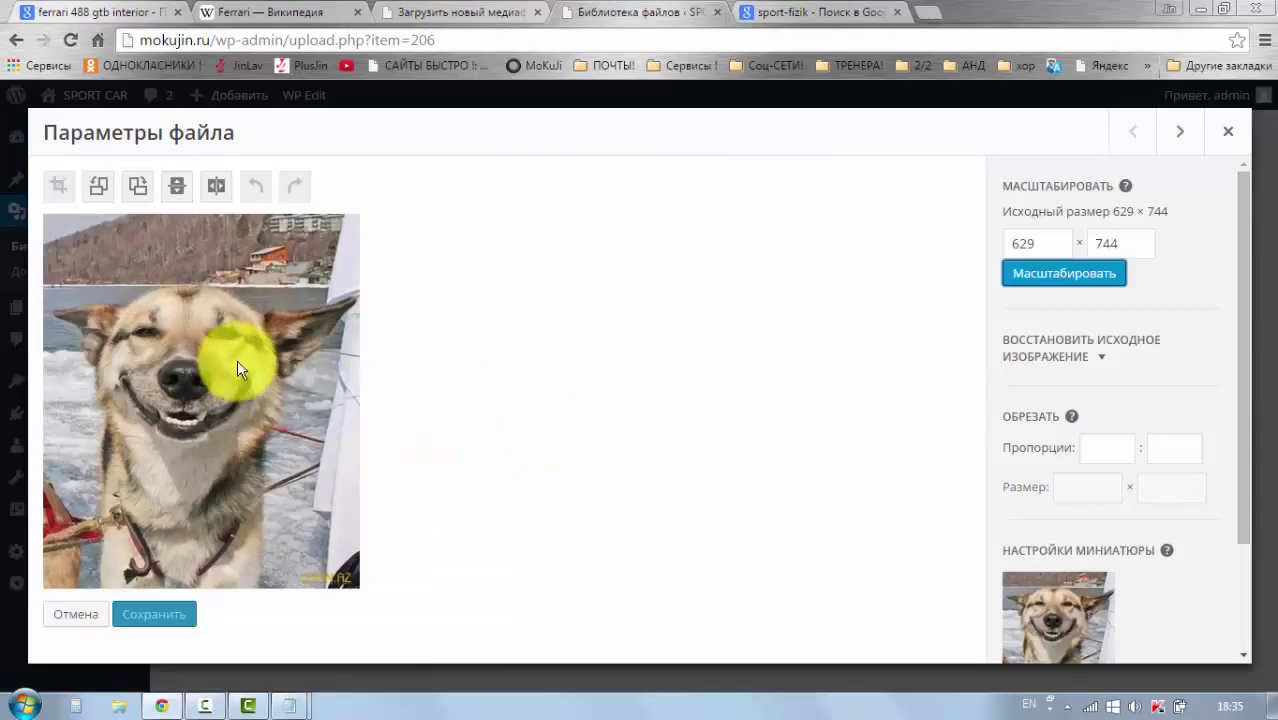
left_click(142, 276)
left_click_drag(142, 274, 290, 419)
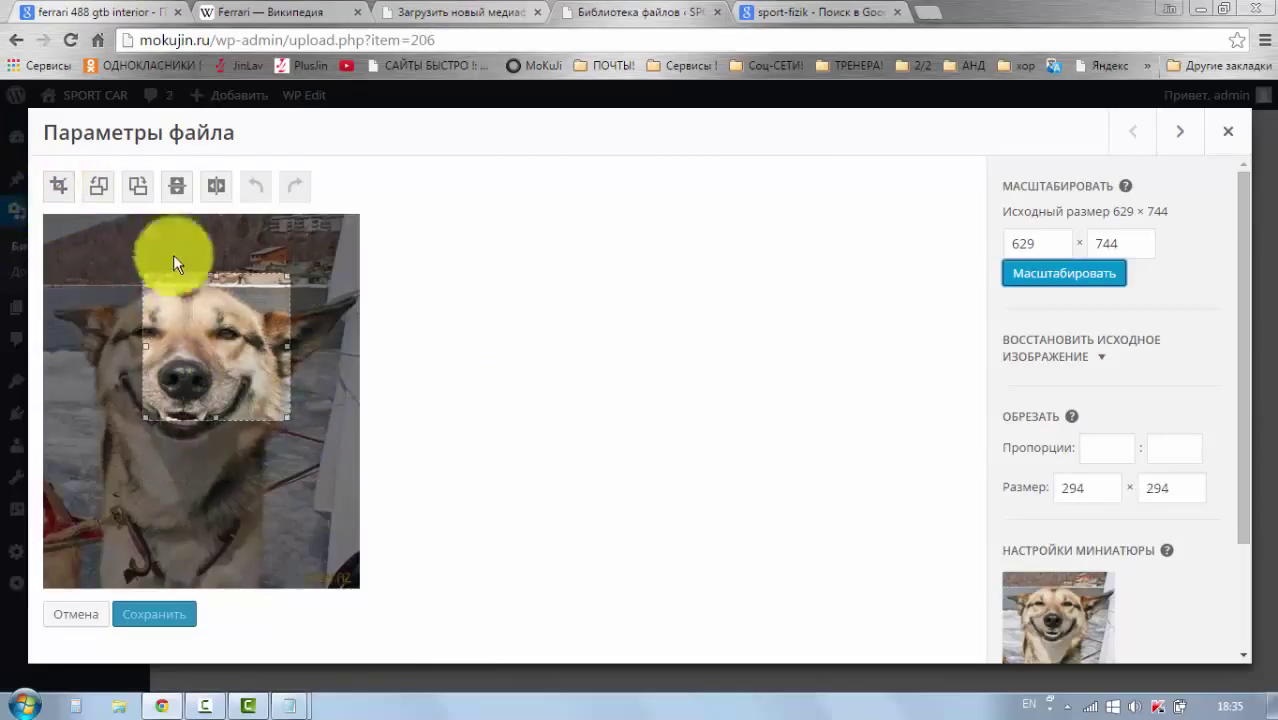
left_click(278, 262)
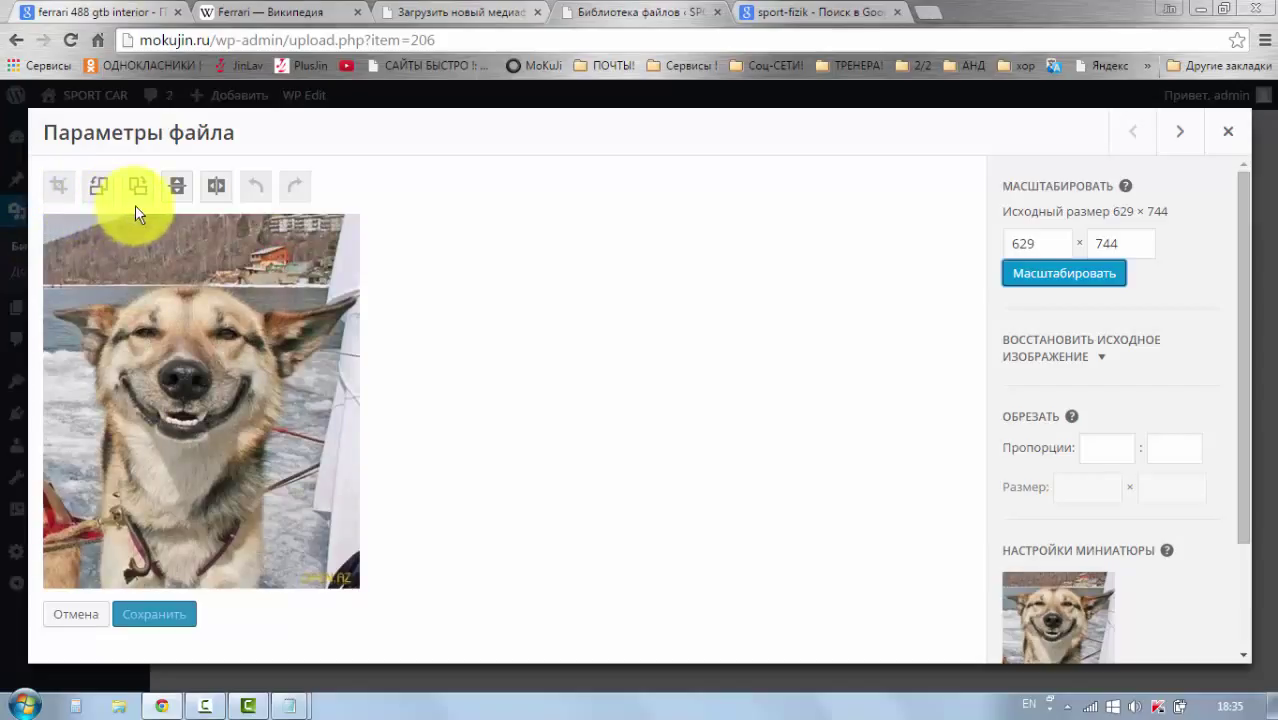
left_click(213, 192)
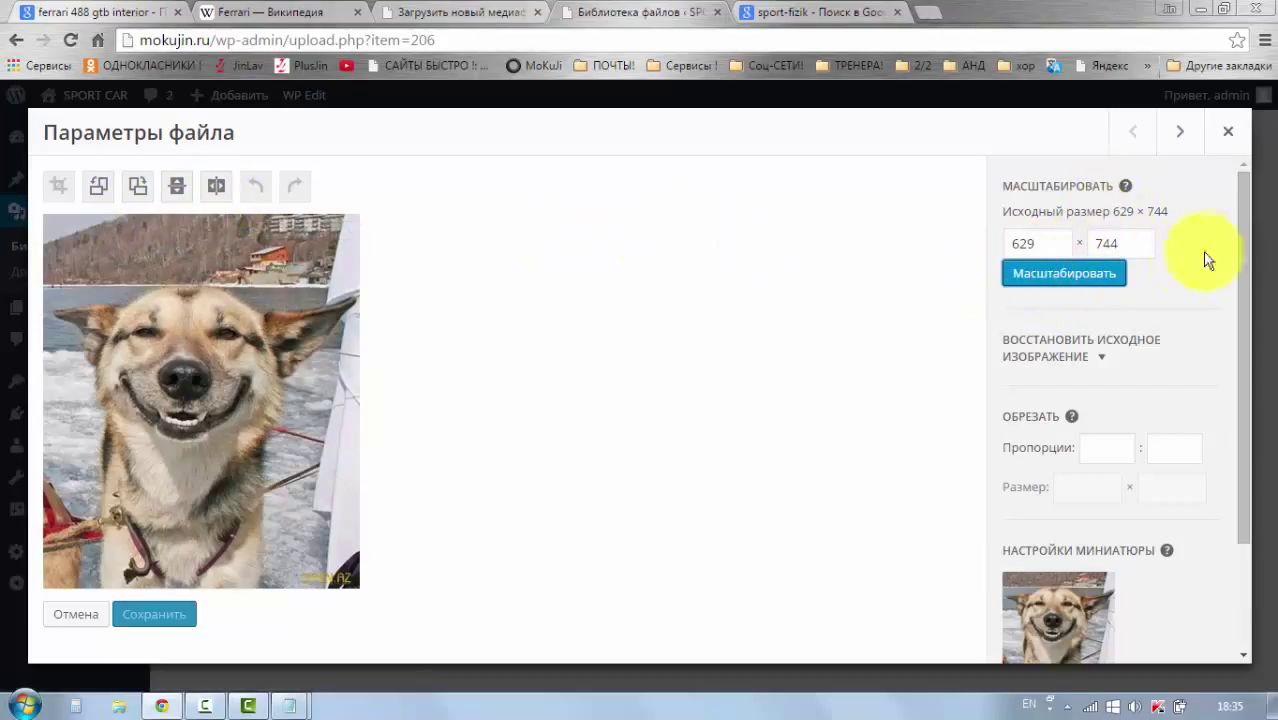
left_click_drag(1241, 248, 1245, 420)
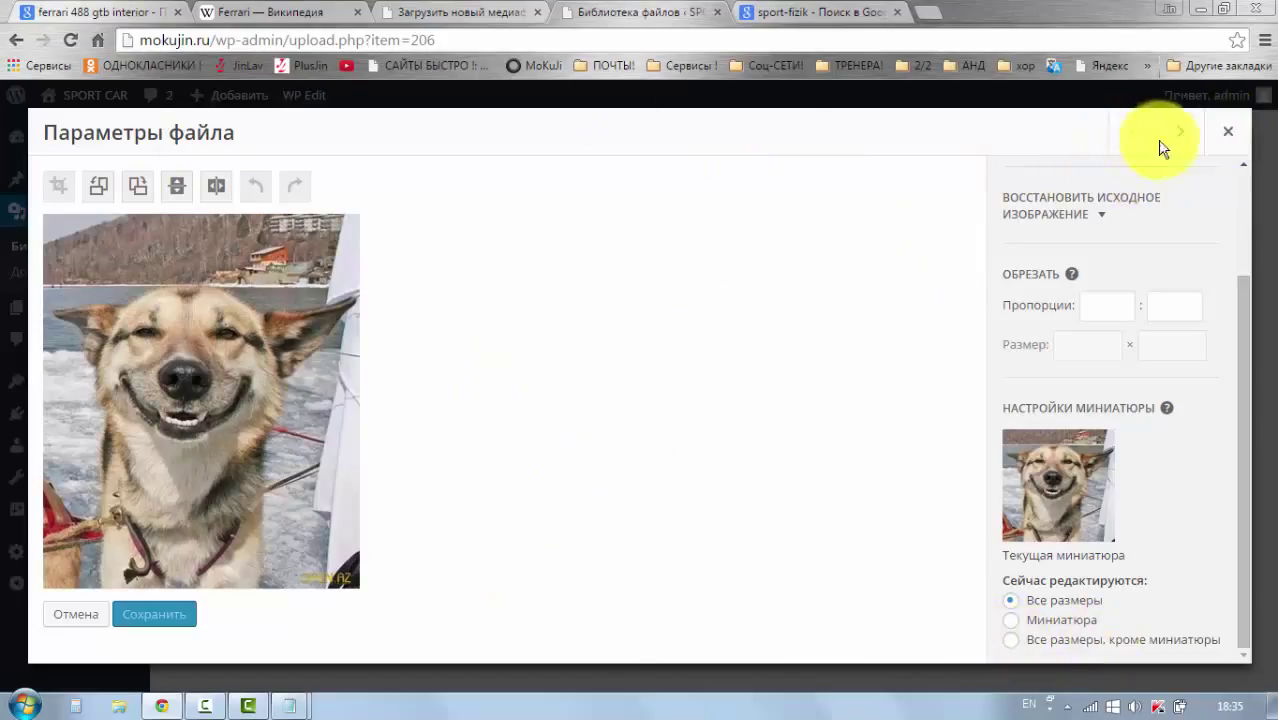
left_click(1230, 132)
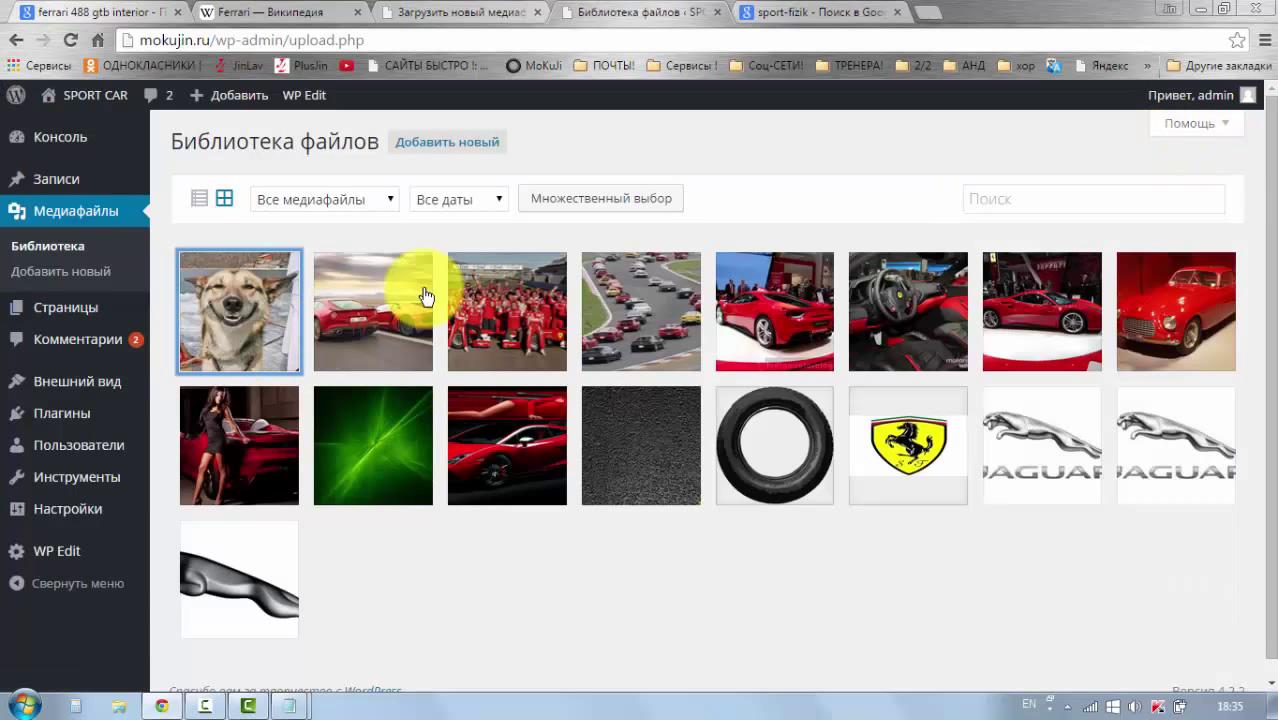
Step: Mirror the dog picture horizontally, save it, and reload the media library to check the thumbnail
left_click(276, 298)
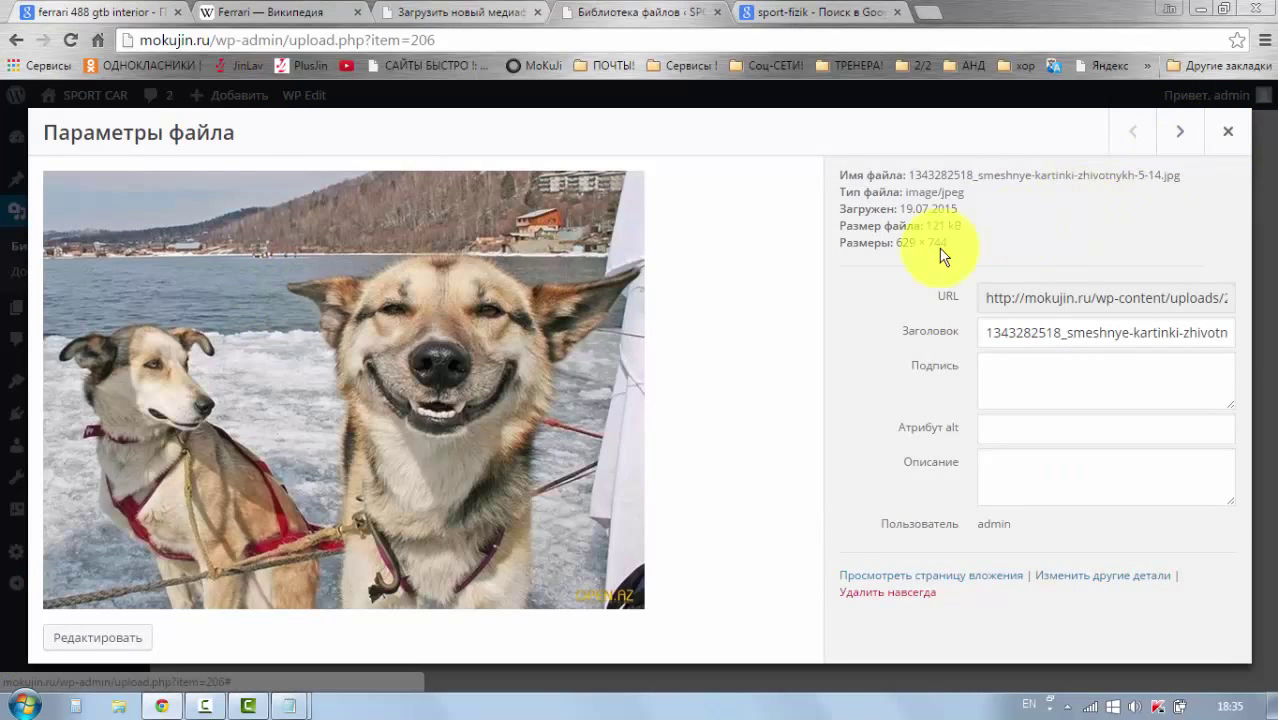
left_click(128, 637)
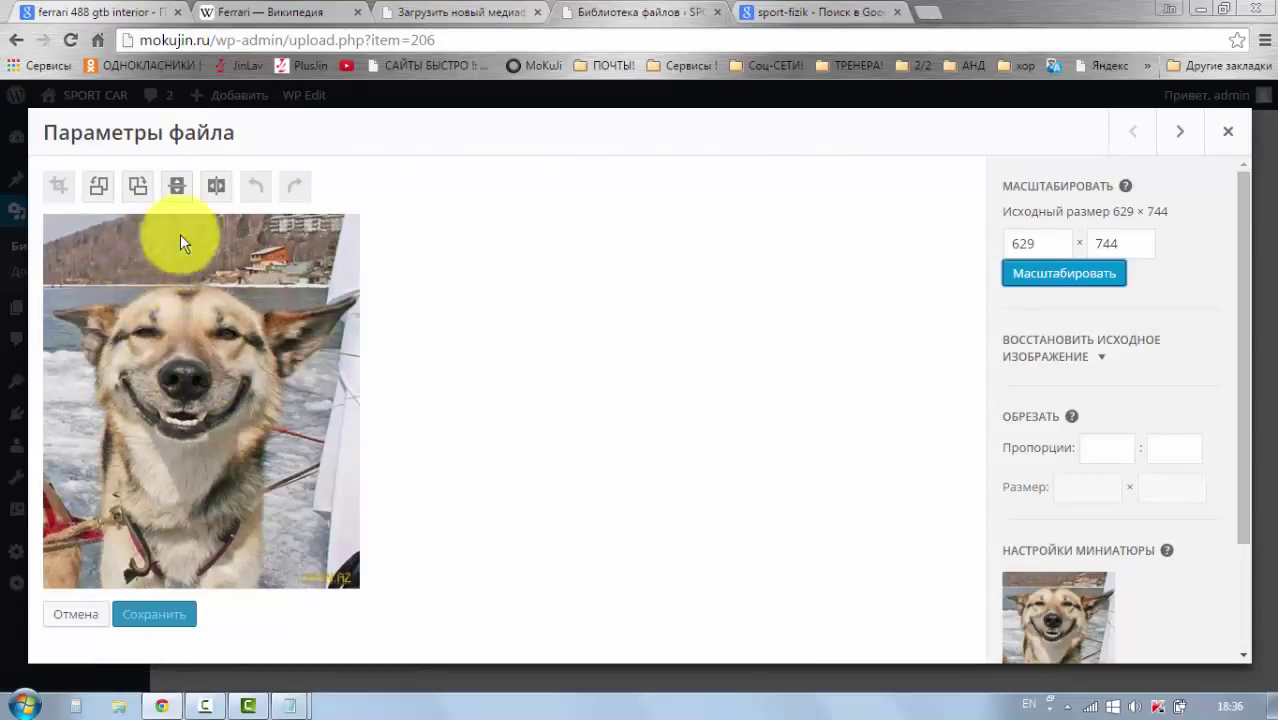
left_click(217, 188)
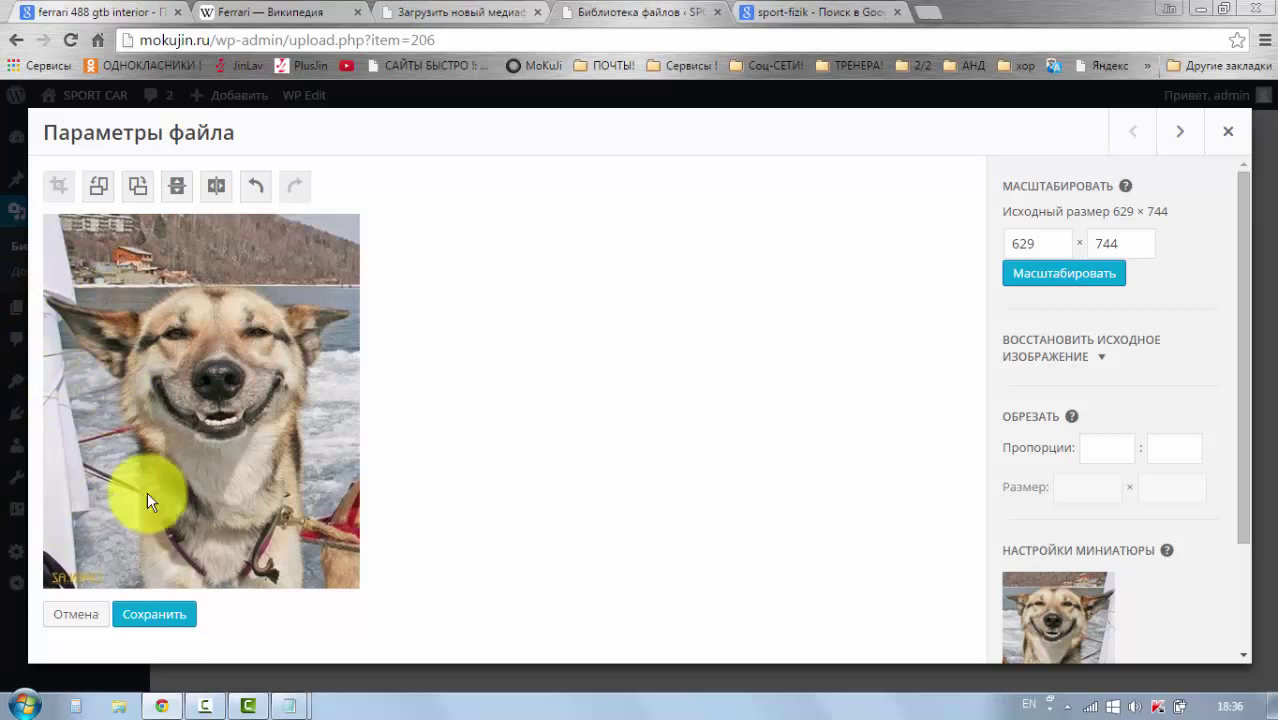
left_click(160, 615)
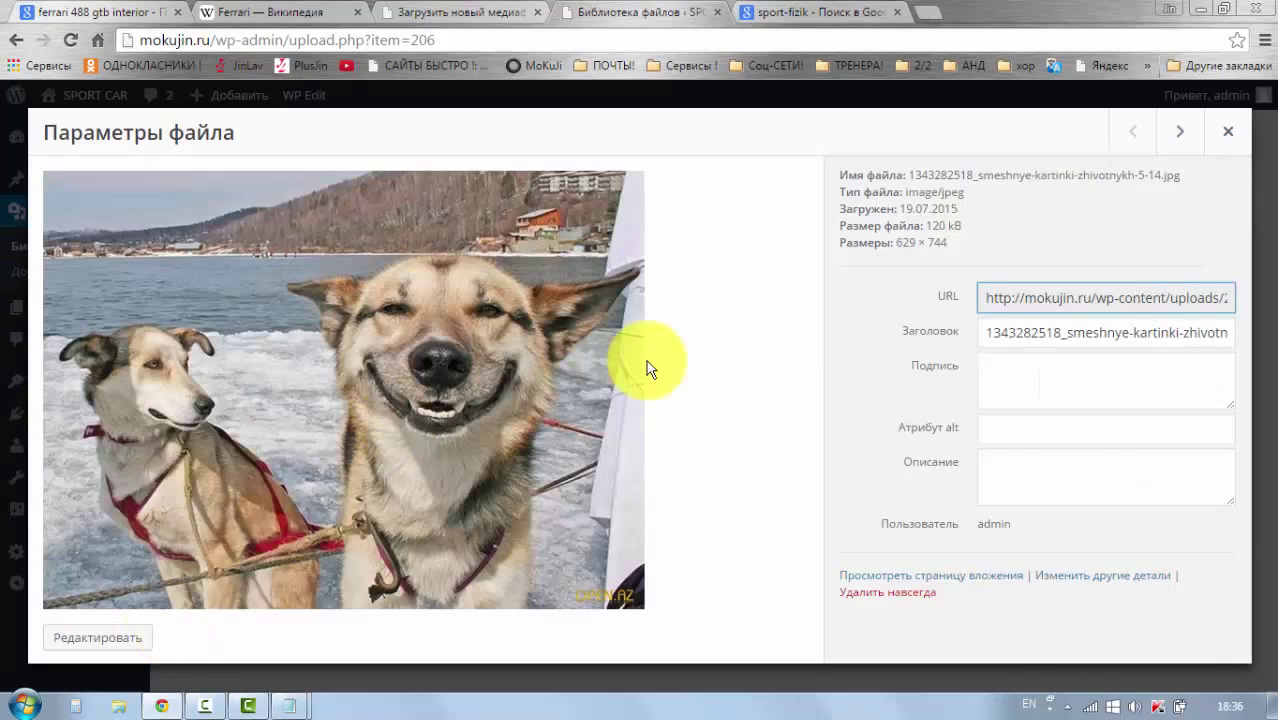
left_click(1226, 138)
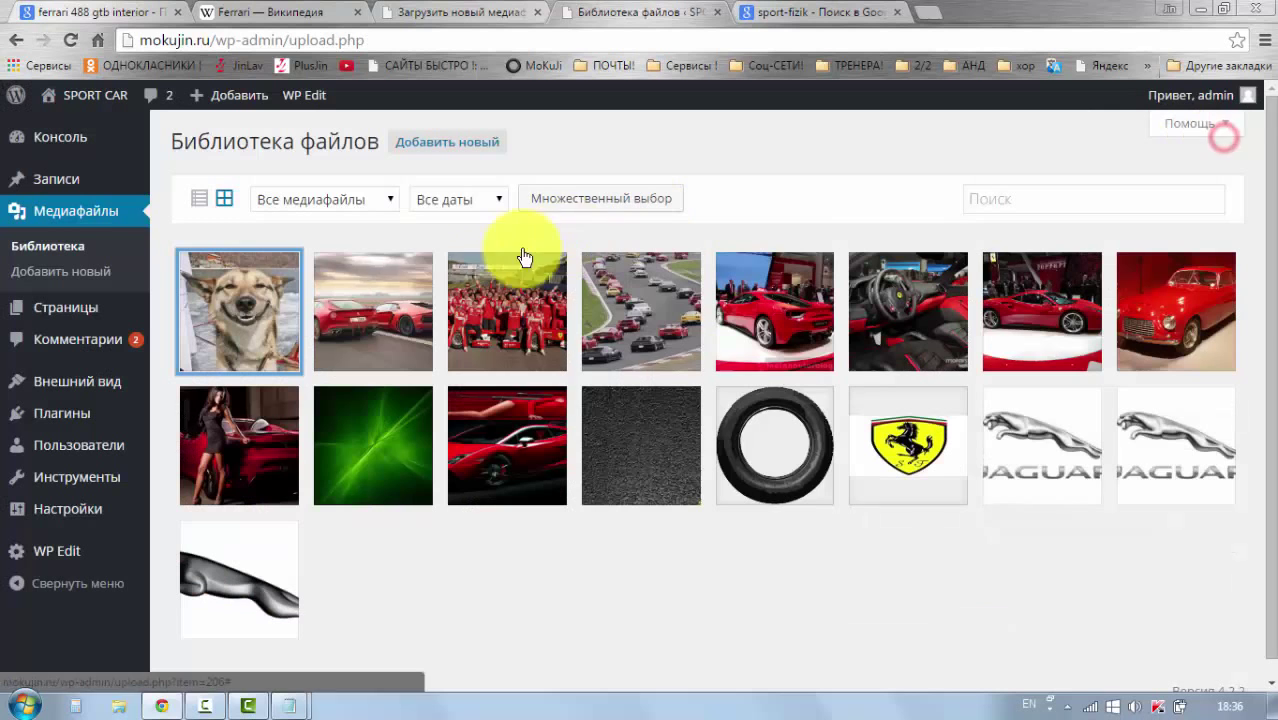
left_click(70, 40)
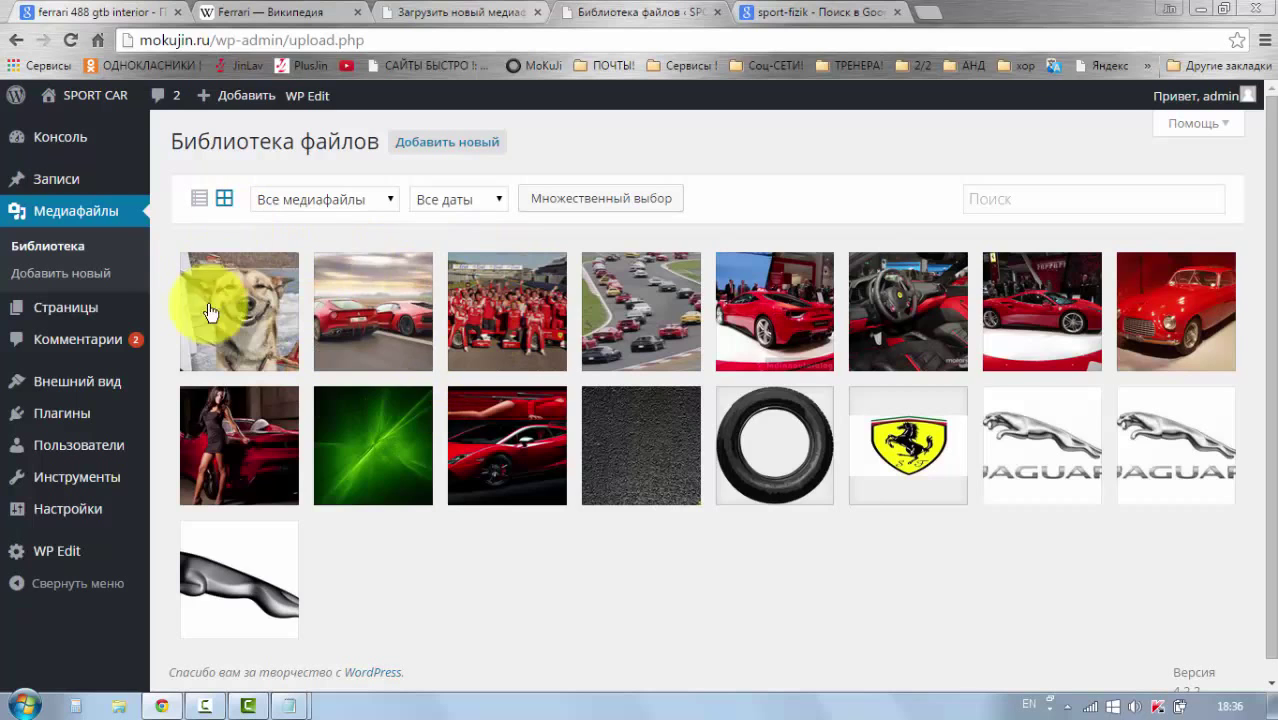
scroll(332, 355, "down", 1)
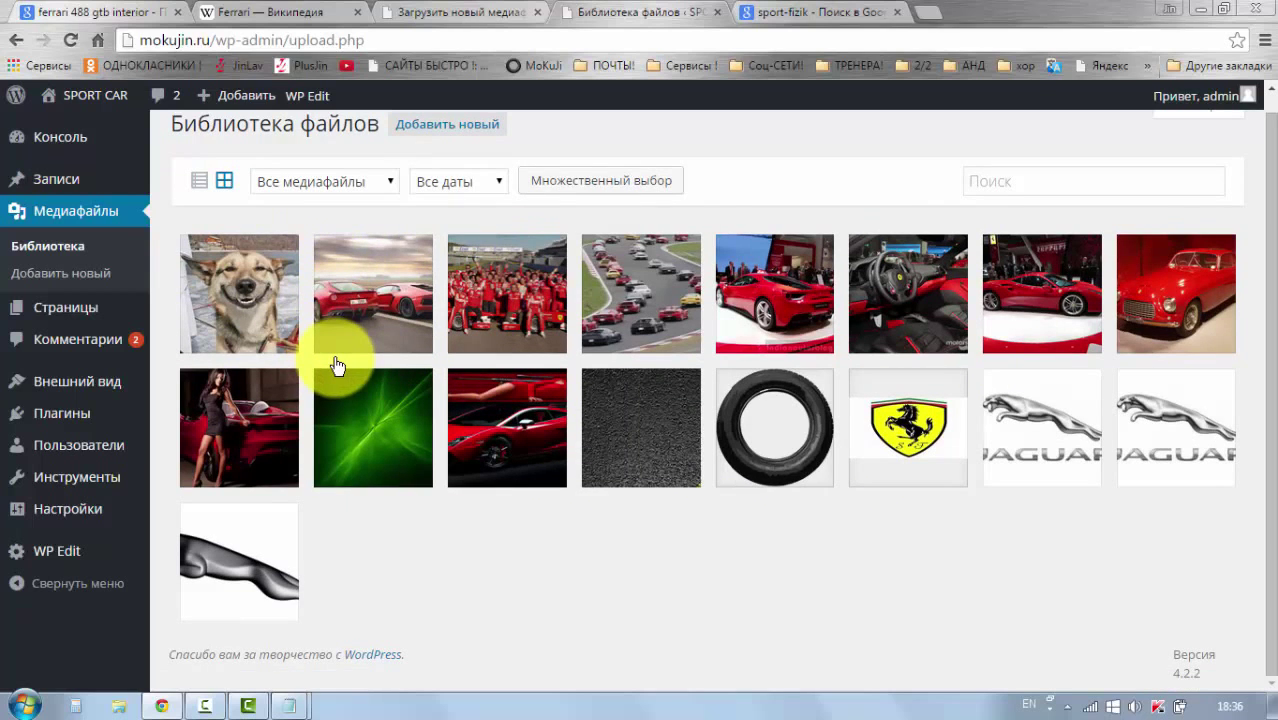
scroll(335, 364, "up", 1)
Step: Create a new post with the title "собачка"
mouse_move(52, 187)
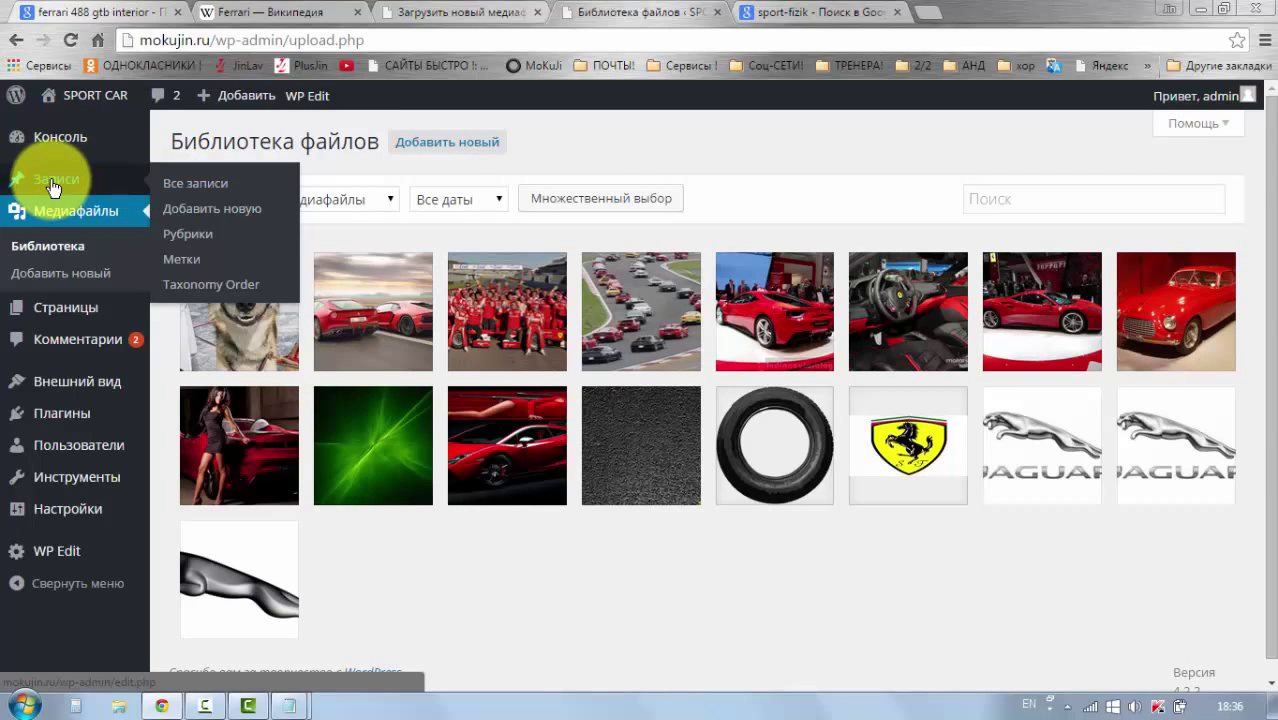
left_click(201, 216)
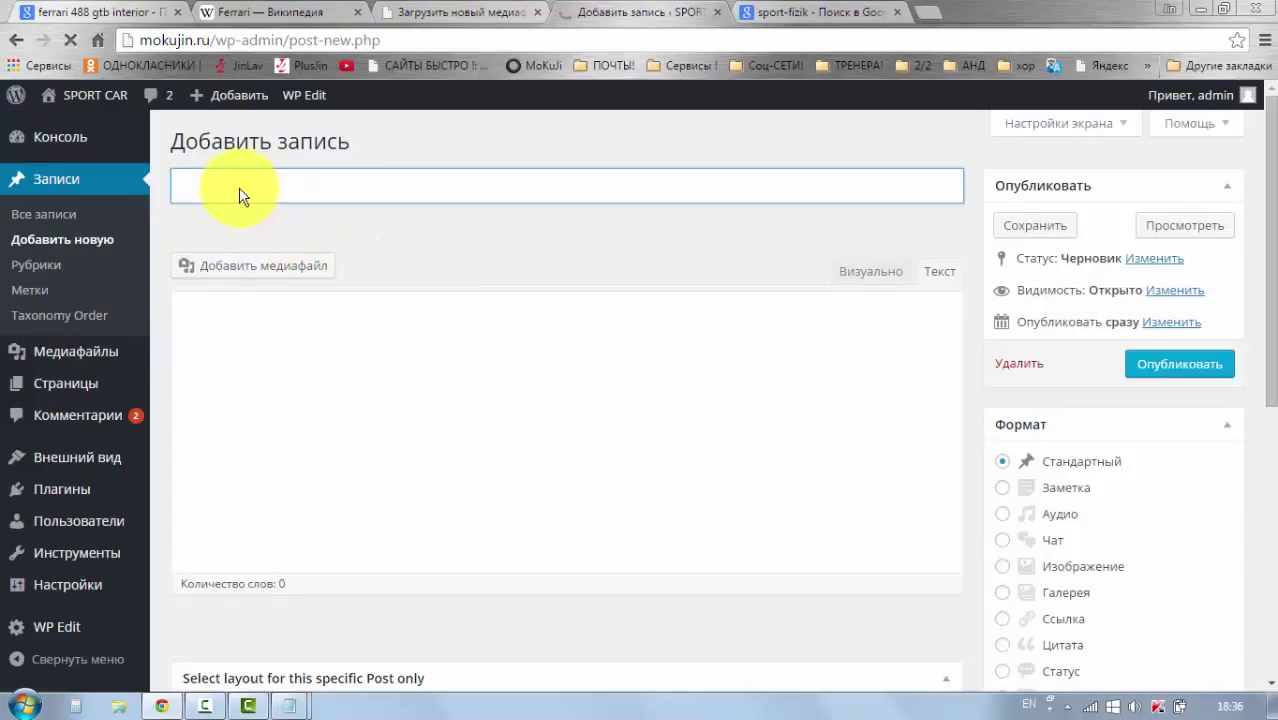
left_click(239, 187)
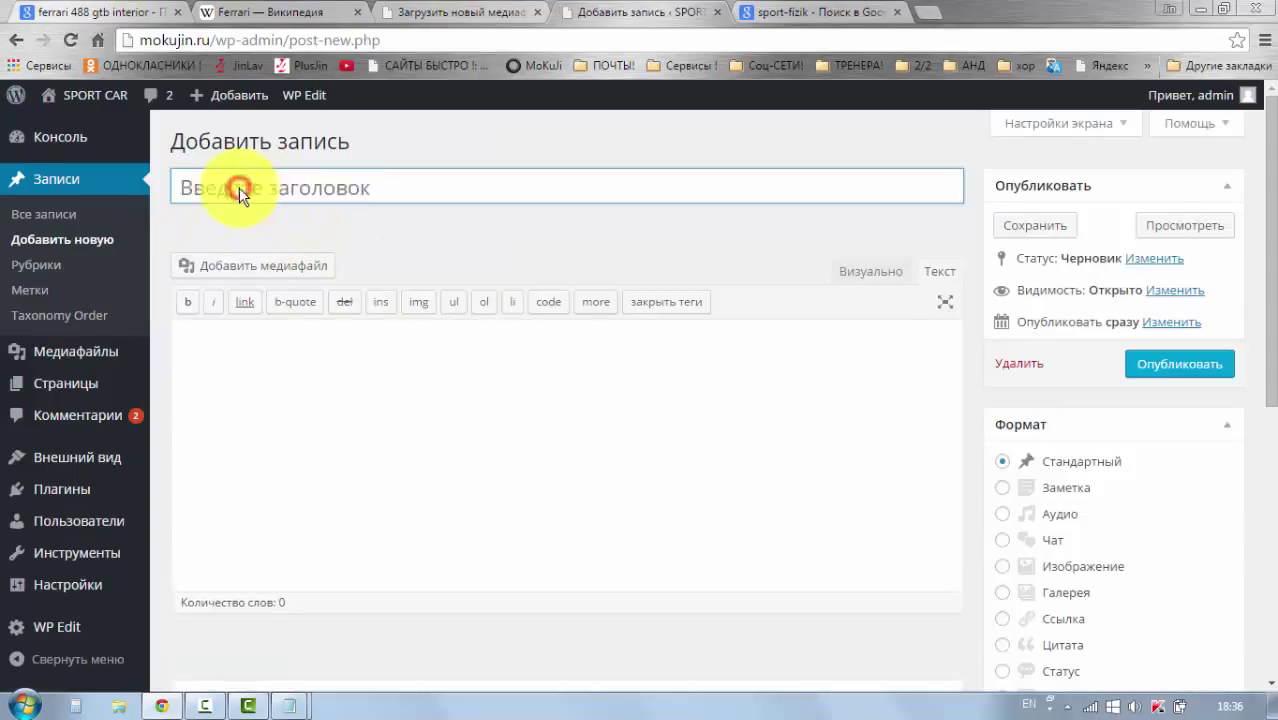
type("cj")
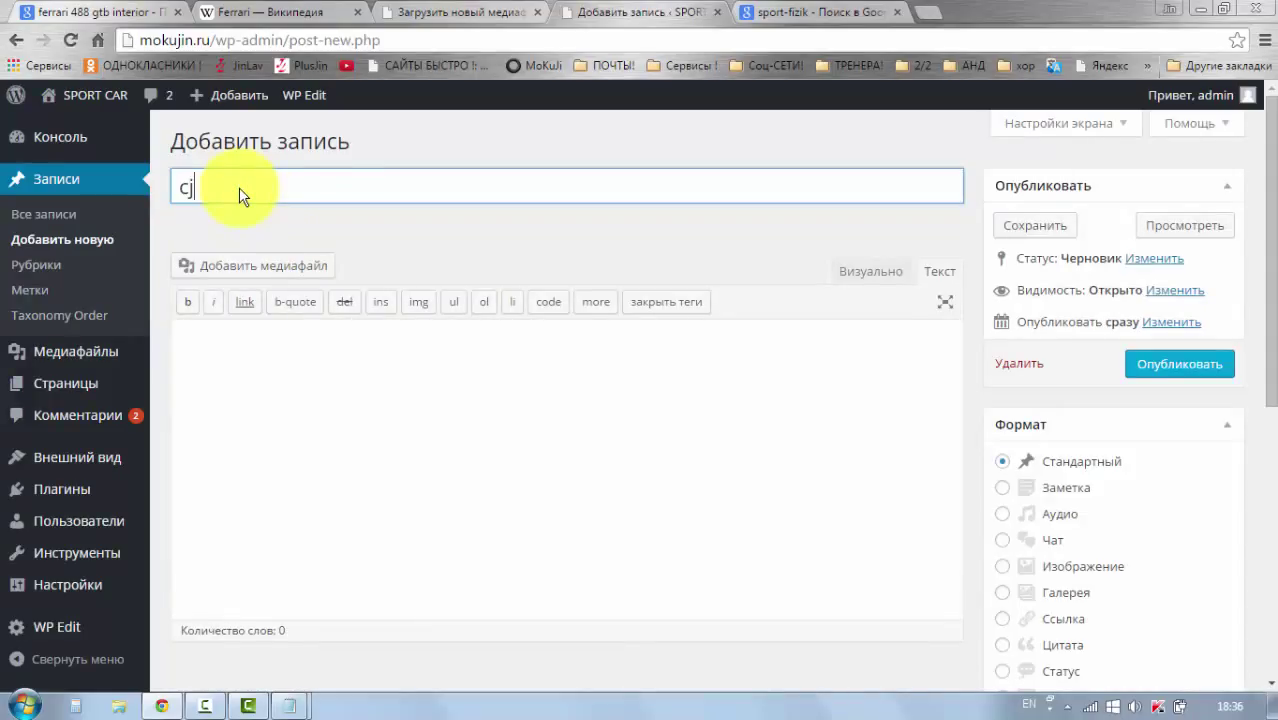
type(",fx")
key("BackSpace")
key("BackSpace")
key("BackSpace")
key("BackSpace")
key("BackSpace")
key("alt+shift")
type("собака")
left_click(226, 182)
type("чка")
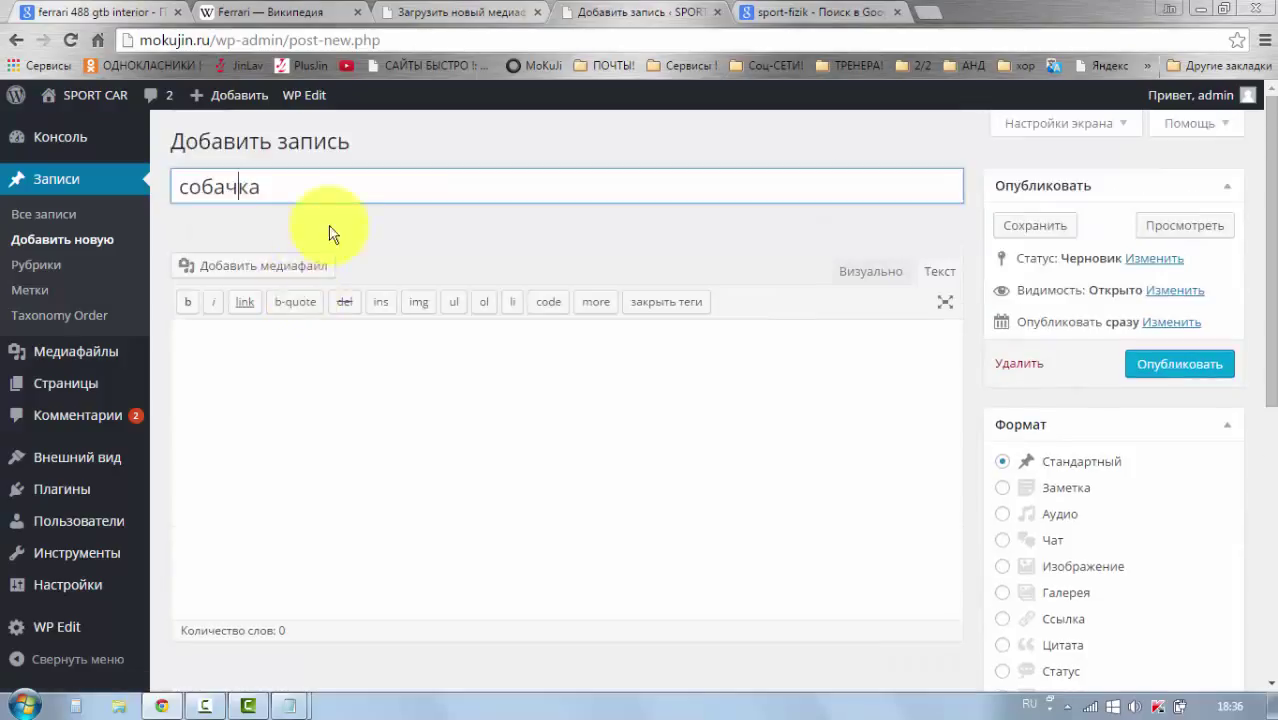
left_click(336, 219)
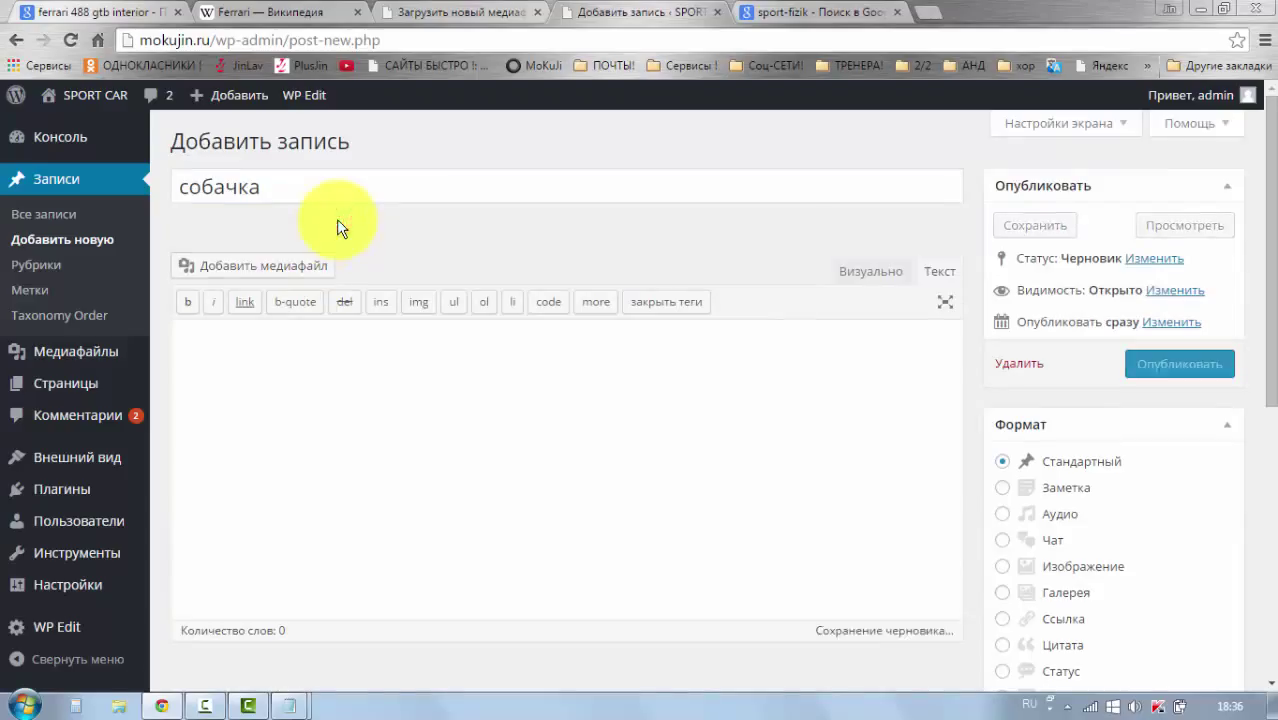
Step: Insert the dog picture from the media library into the post body after reviewing its attachment details and display settings
left_click(366, 360)
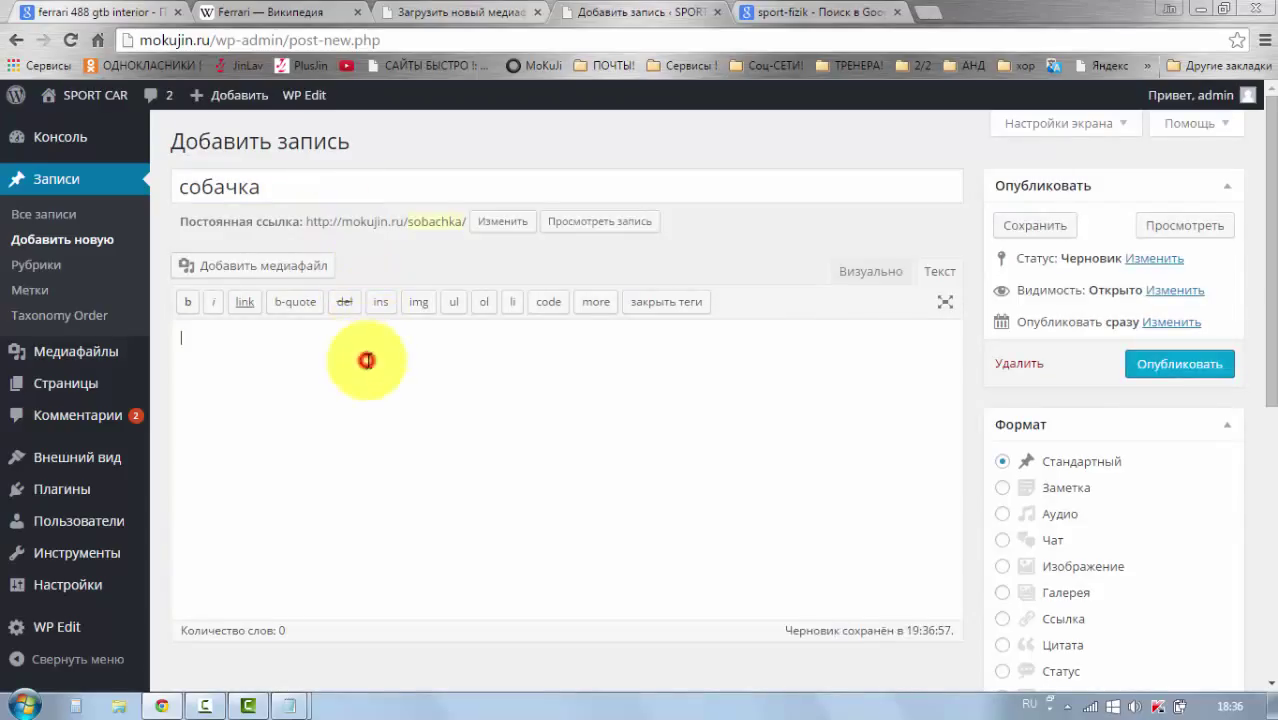
left_click(254, 268)
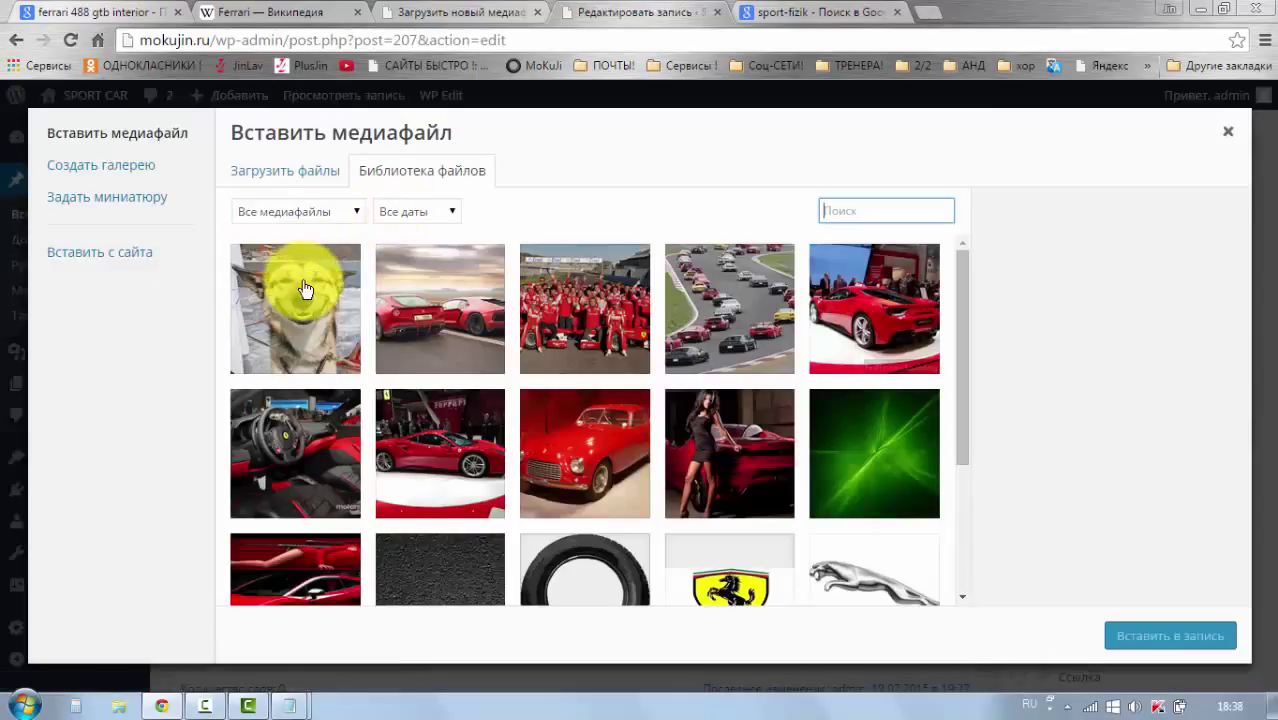
left_click(305, 288)
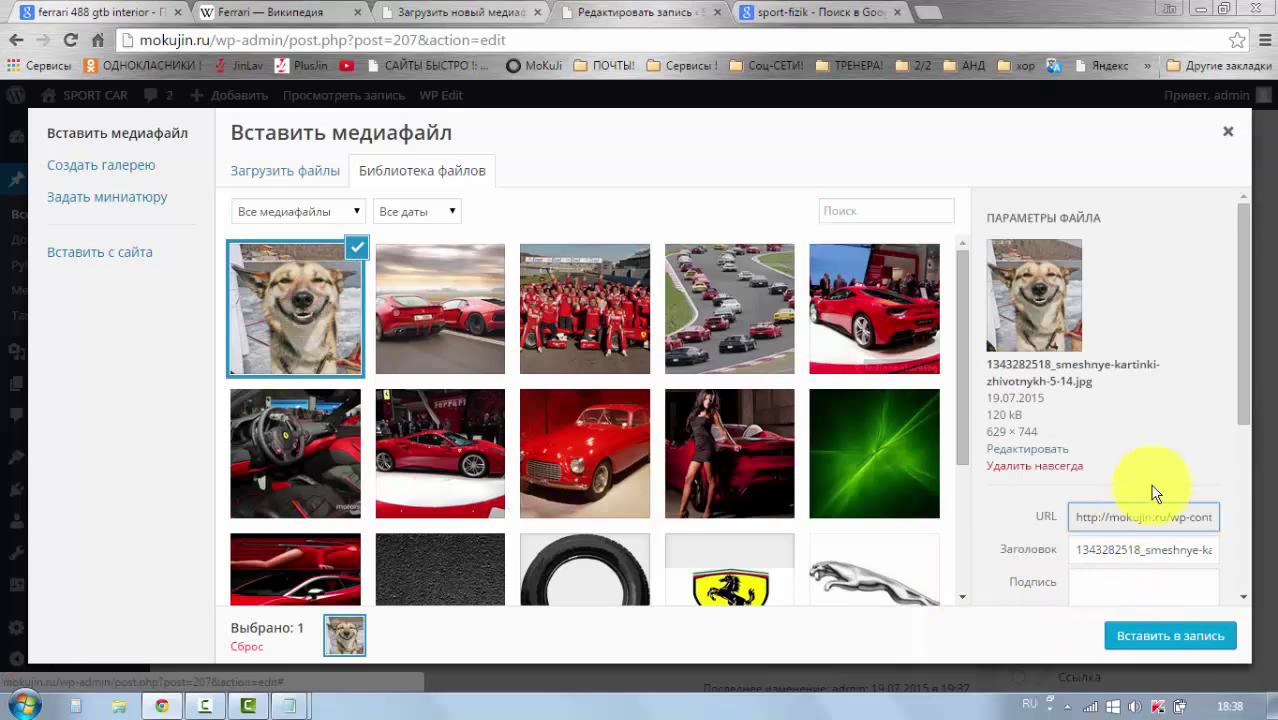
scroll(1246, 410, "down", 3)
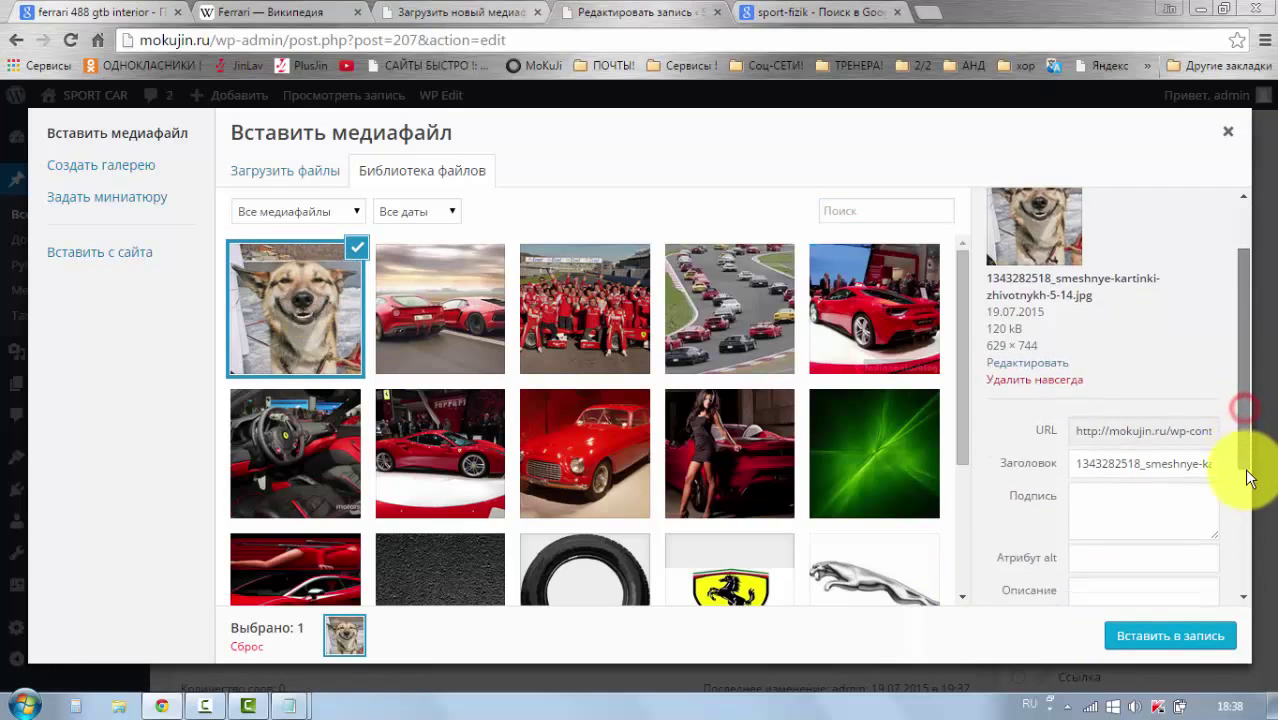
scroll(1246, 543, "down", 3)
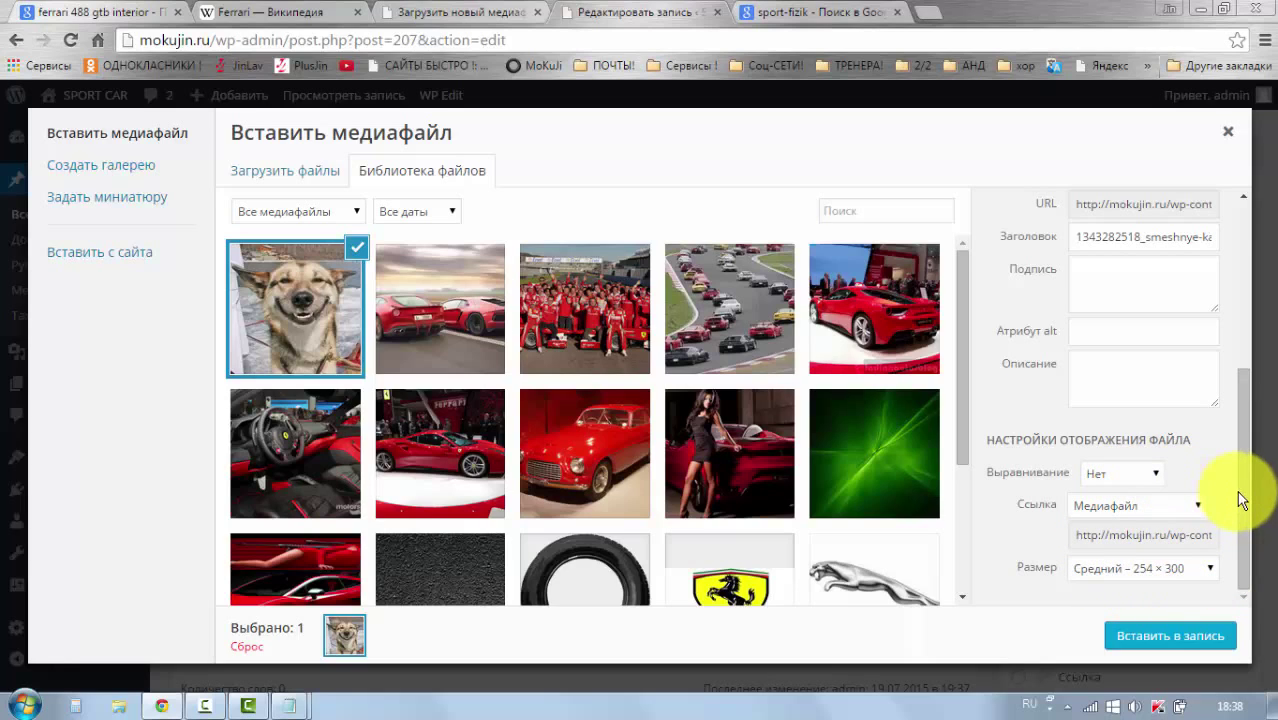
left_click_drag(1245, 495, 1236, 404)
scroll(1240, 500, "down", 2)
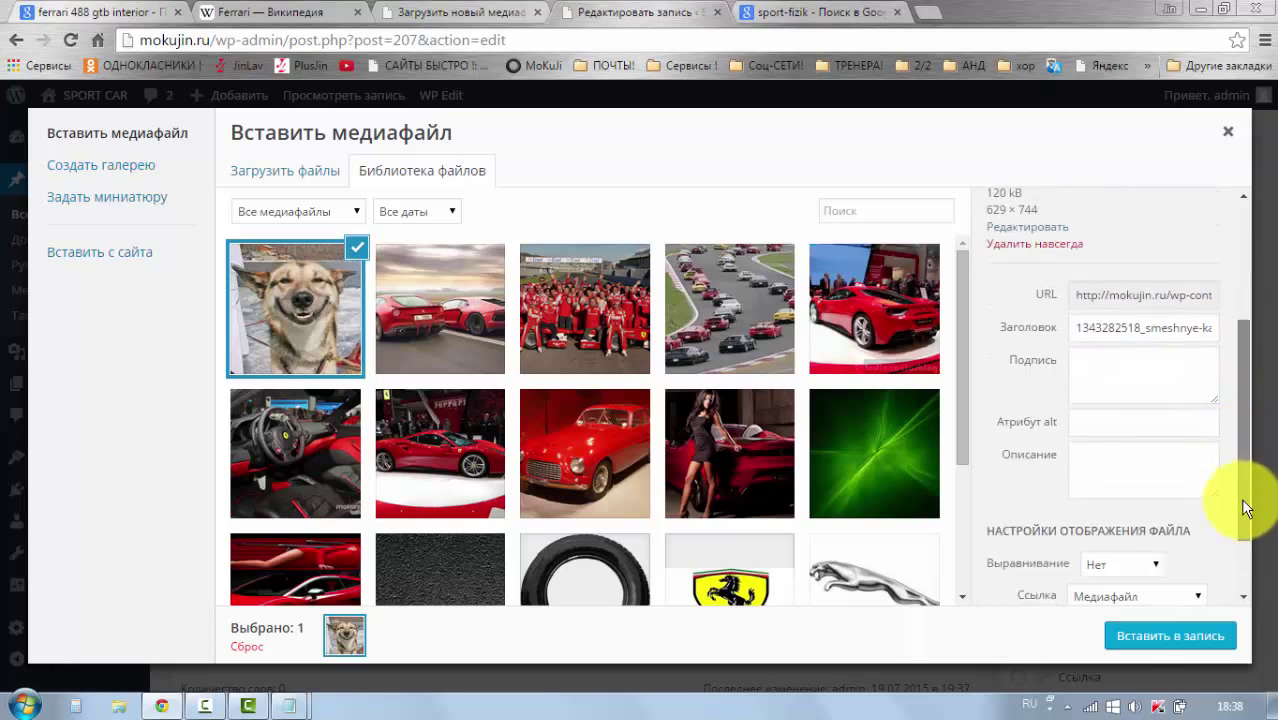
left_click(1130, 637)
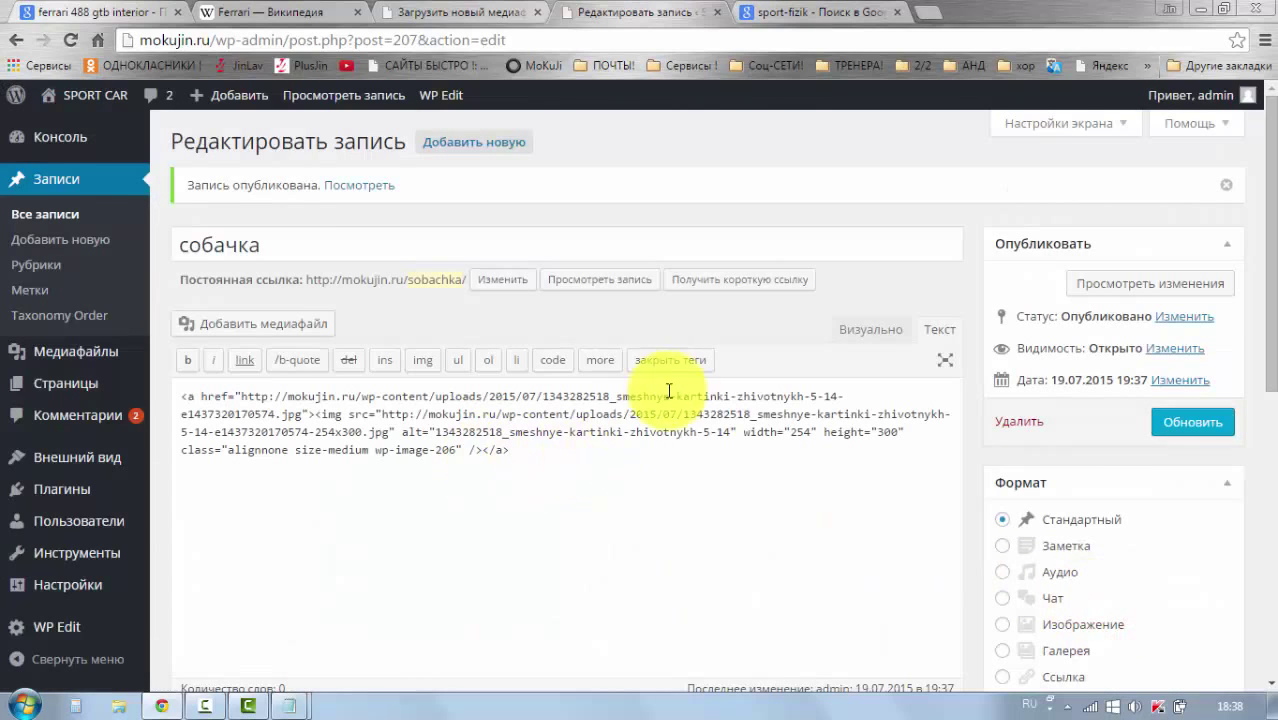
Step: Switch the post to the visual editor and open the image settings of the inserted dog picture
left_click(873, 333)
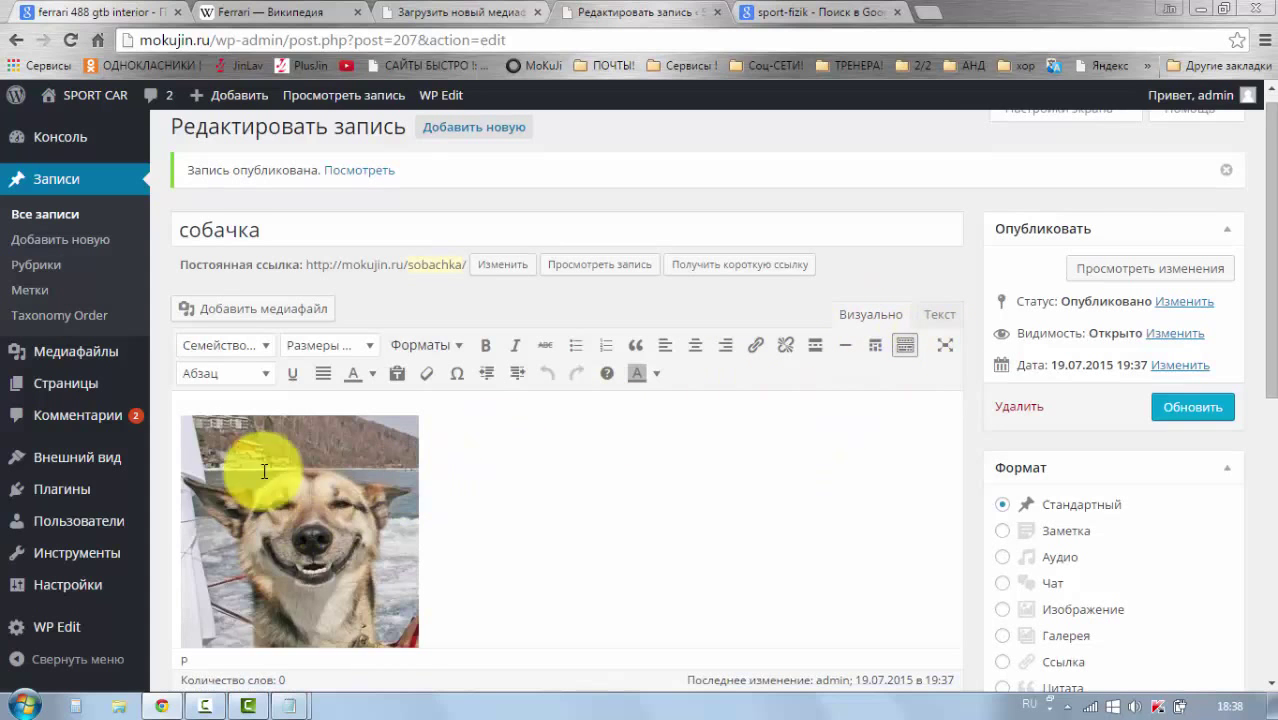
scroll(300, 400, "down", 2)
scroll(393, 388, "up", 1)
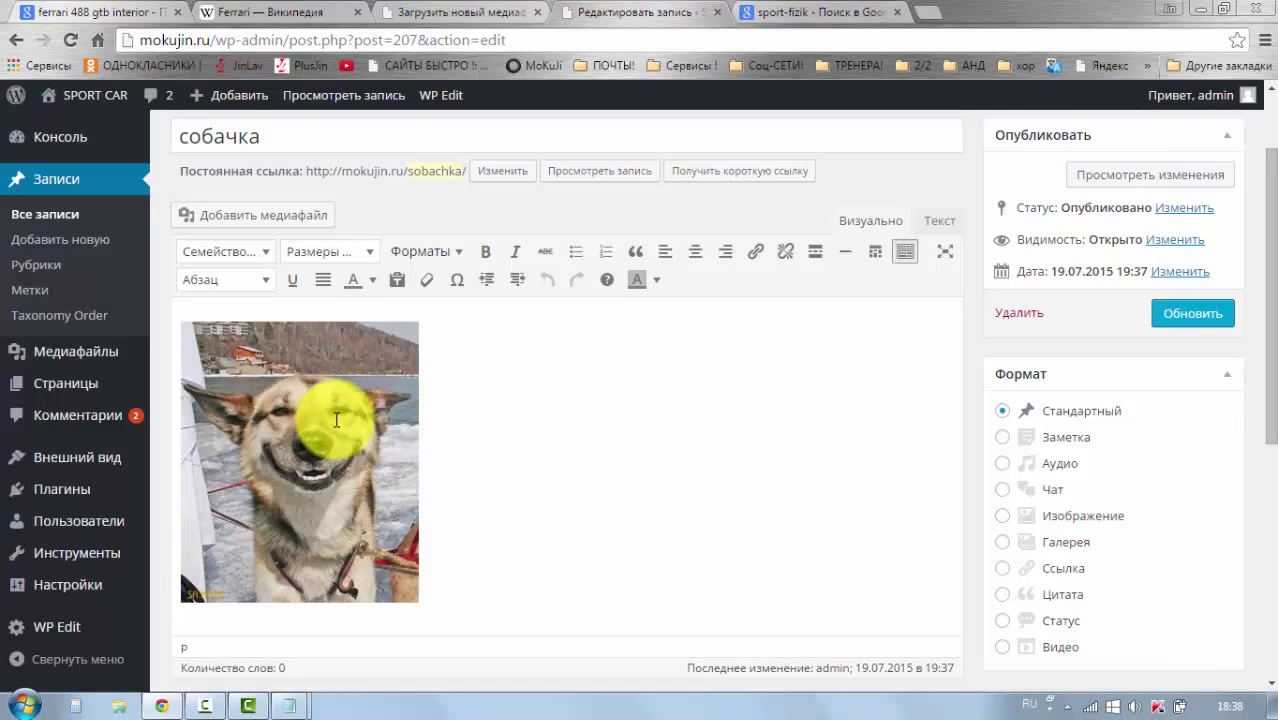
left_click(337, 416)
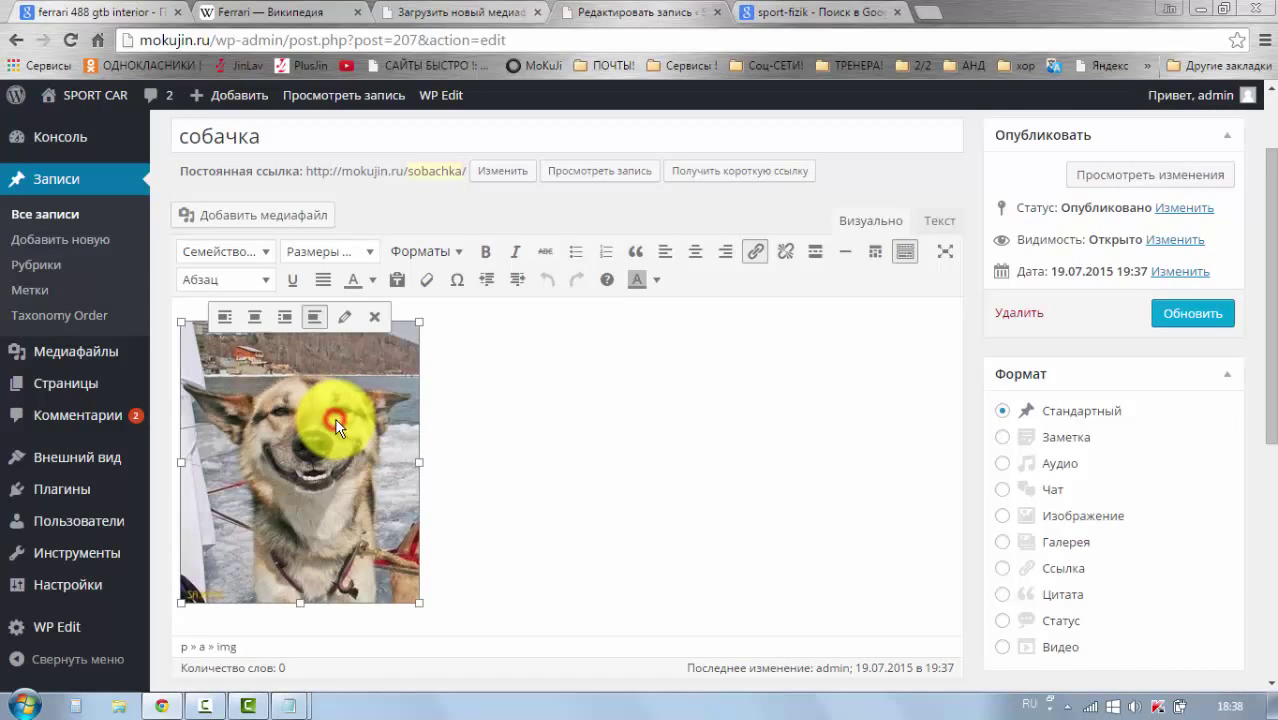
left_click(347, 320)
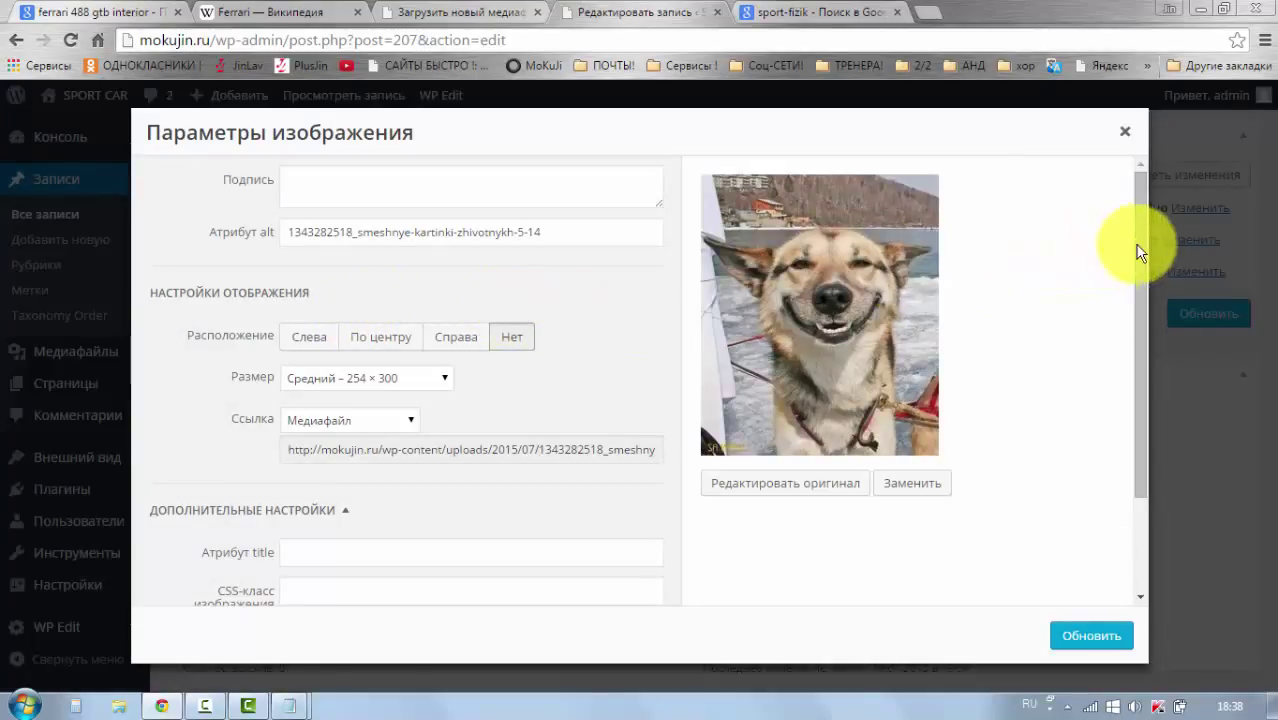
Step: Examine the dog picture's caption, alt attribute, alignment, available sizes, link target and advanced settings without changing them
left_click_drag(1140, 244, 1136, 180)
scroll(378, 262, "down", 2)
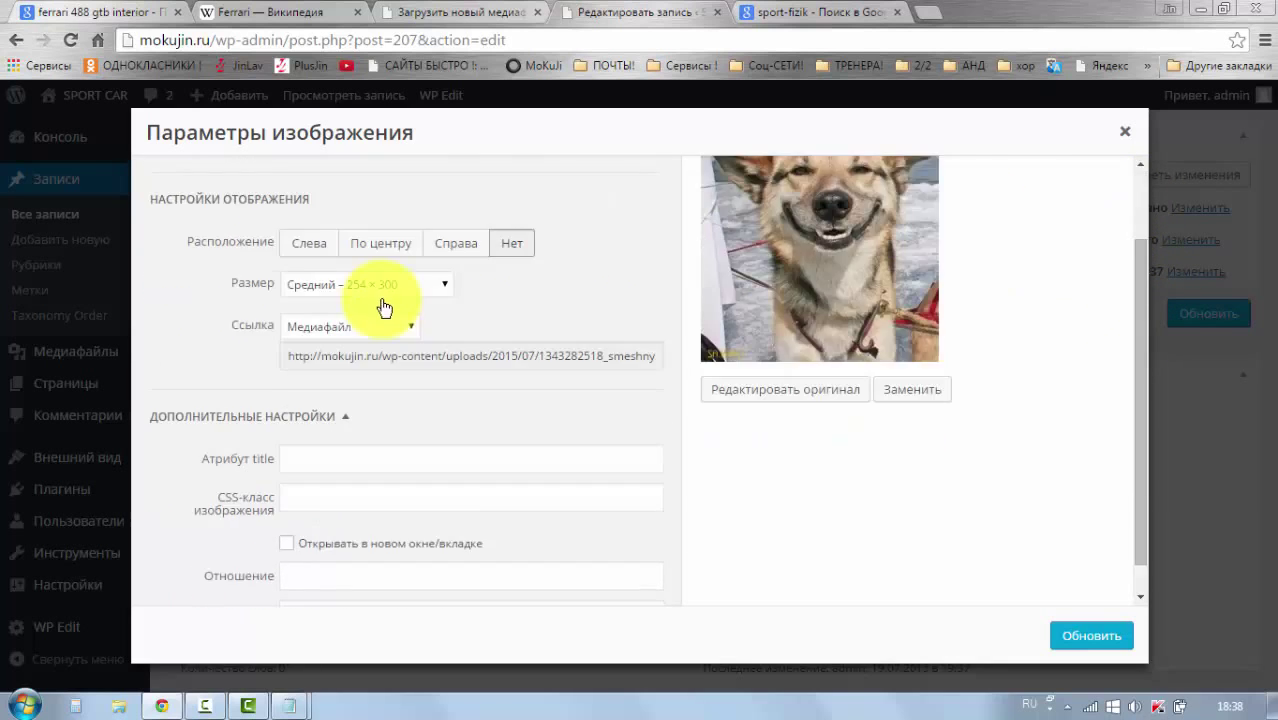
scroll(385, 300, "up", 2)
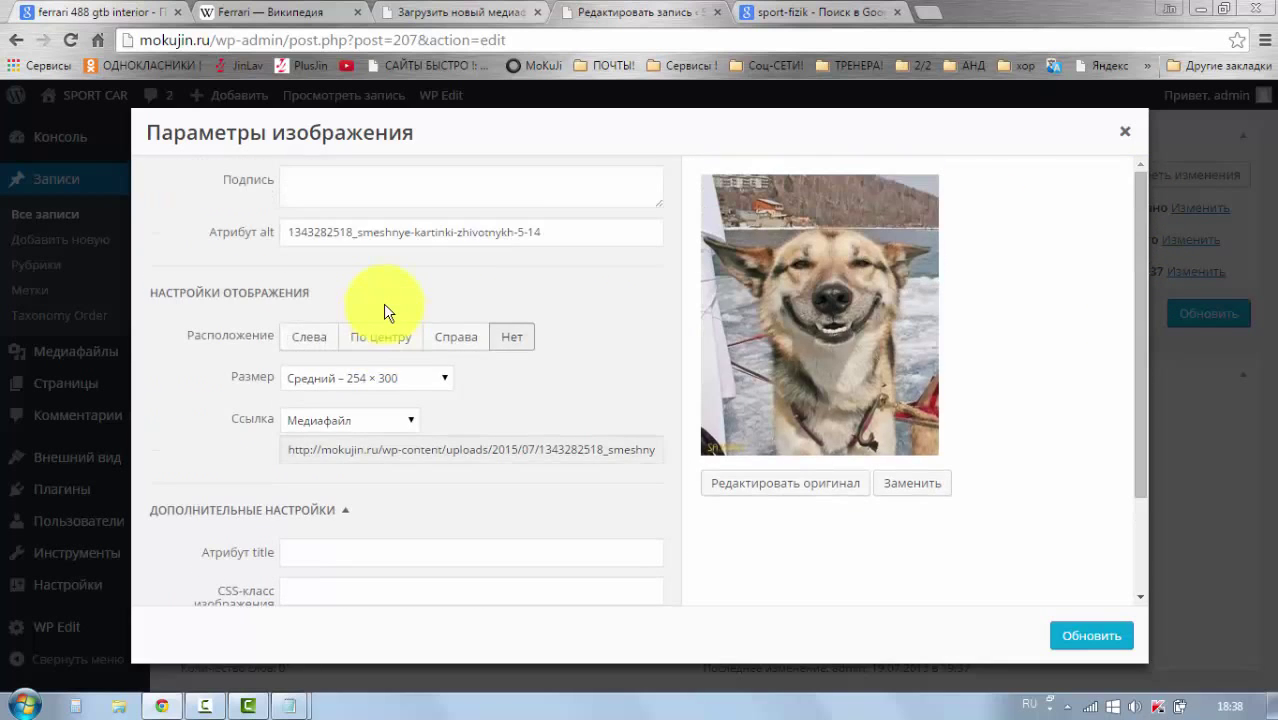
left_click(324, 183)
left_click(555, 232)
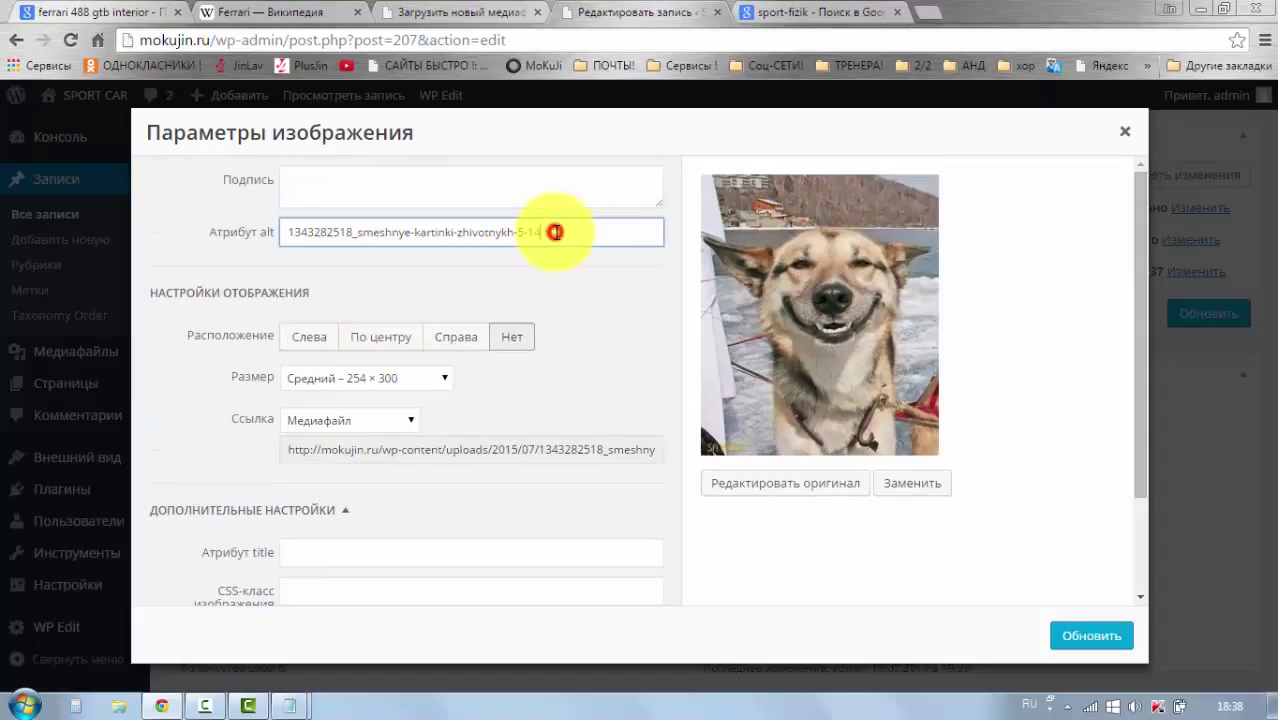
scroll(543, 265, "down", 1)
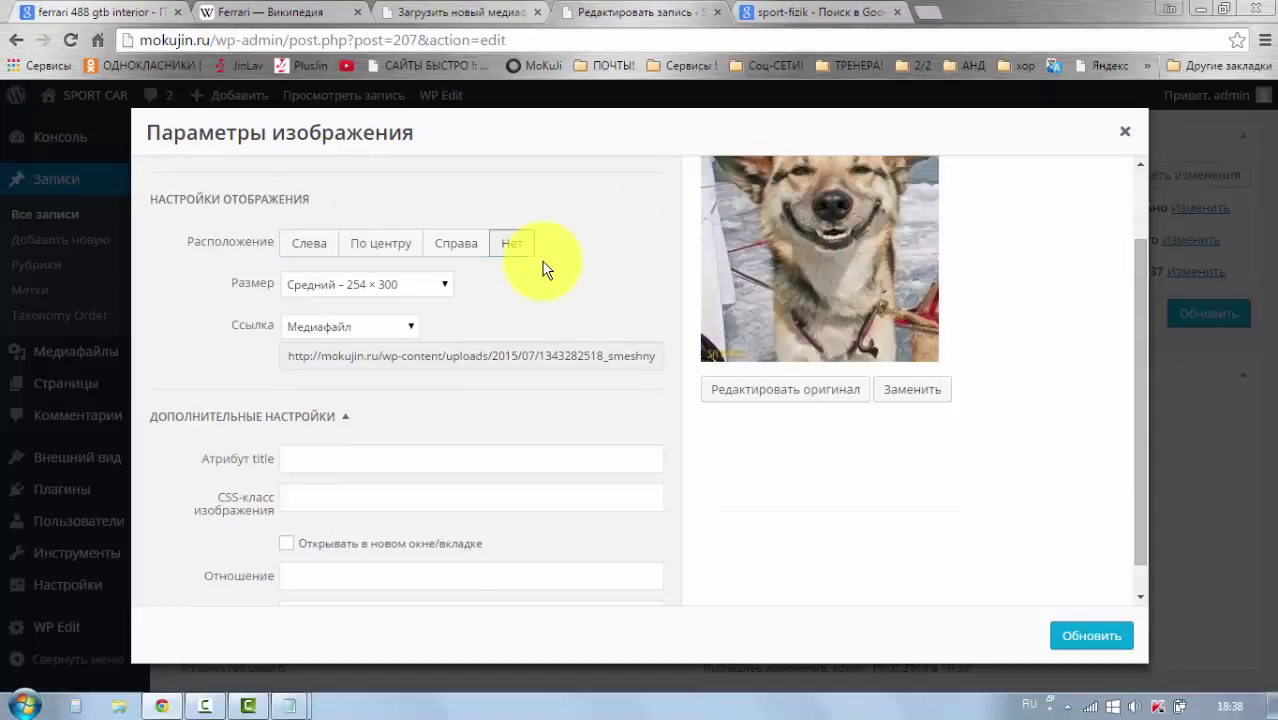
left_click(443, 285)
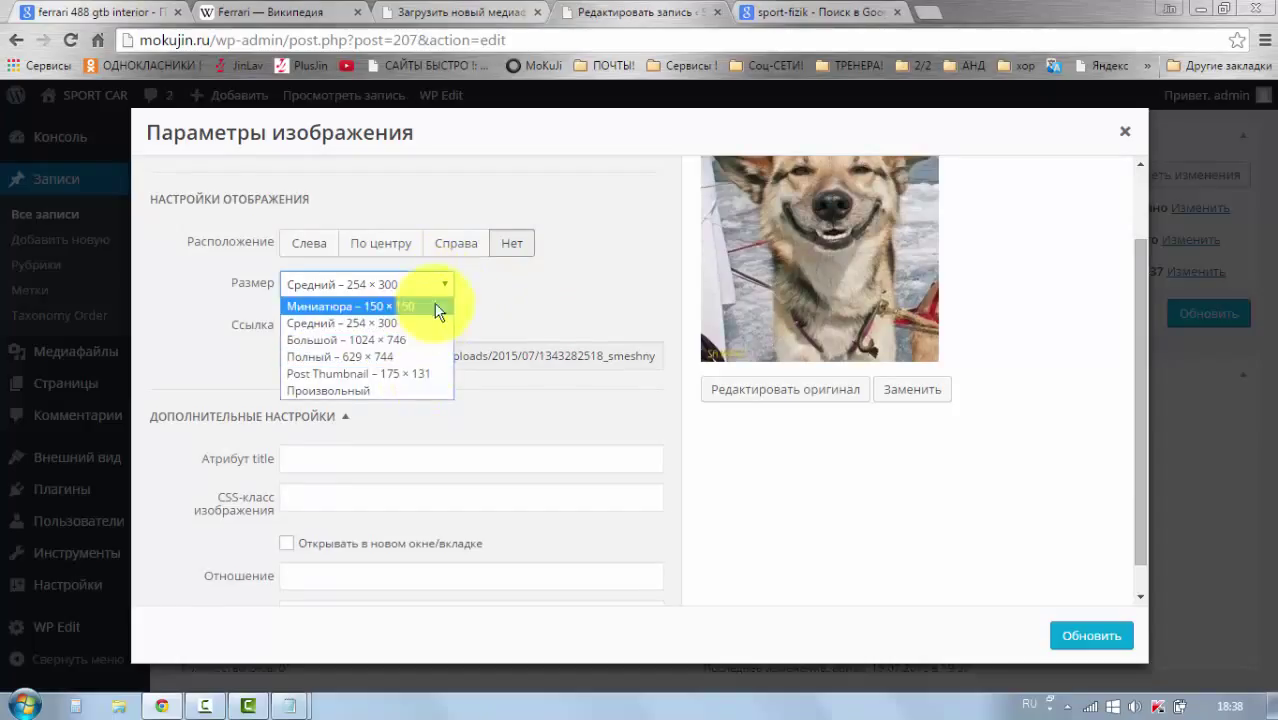
left_click(446, 285)
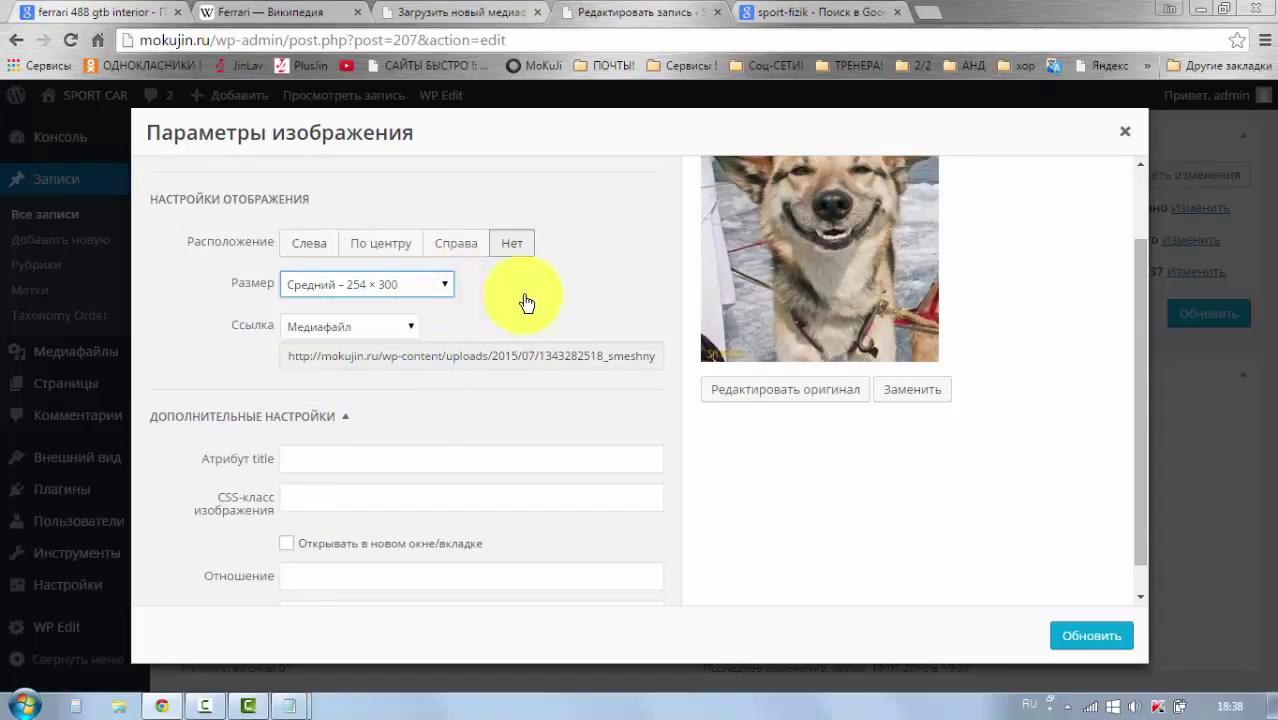
scroll(515, 310, "down", 1)
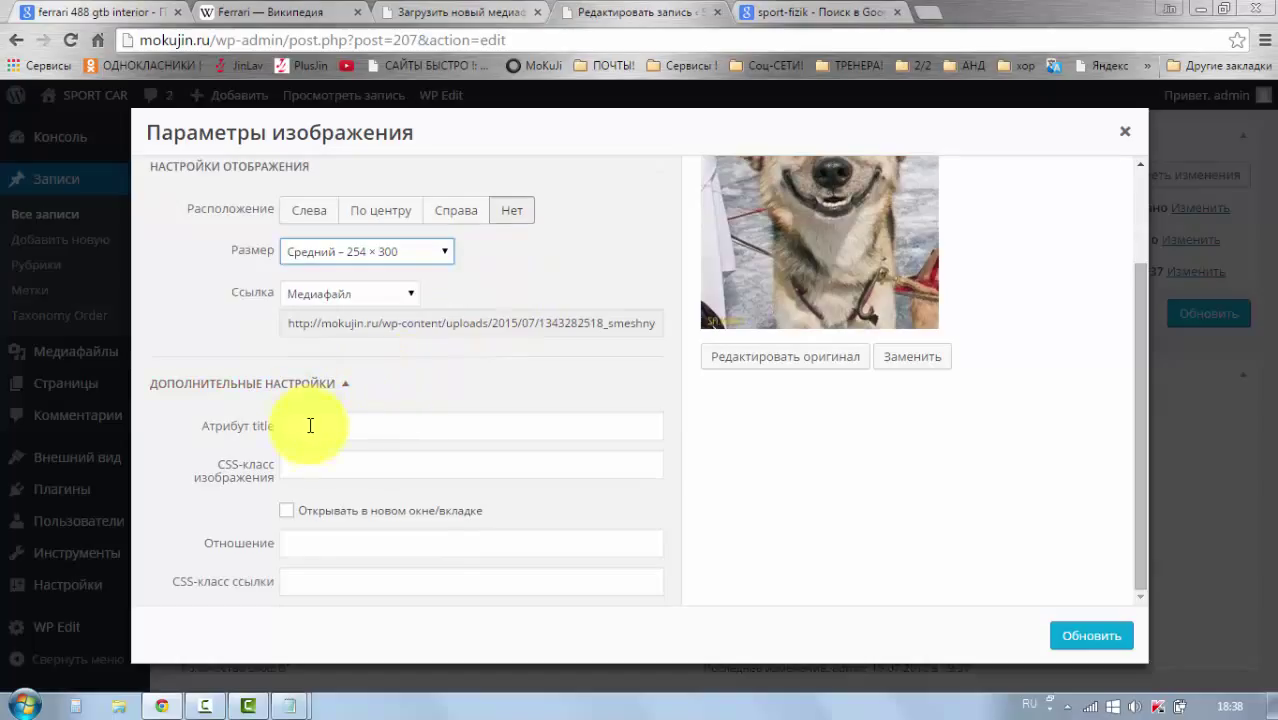
Step: Try the option to open the dog picture's link in a new window or tab, and close the image settings without updating
left_click(288, 512)
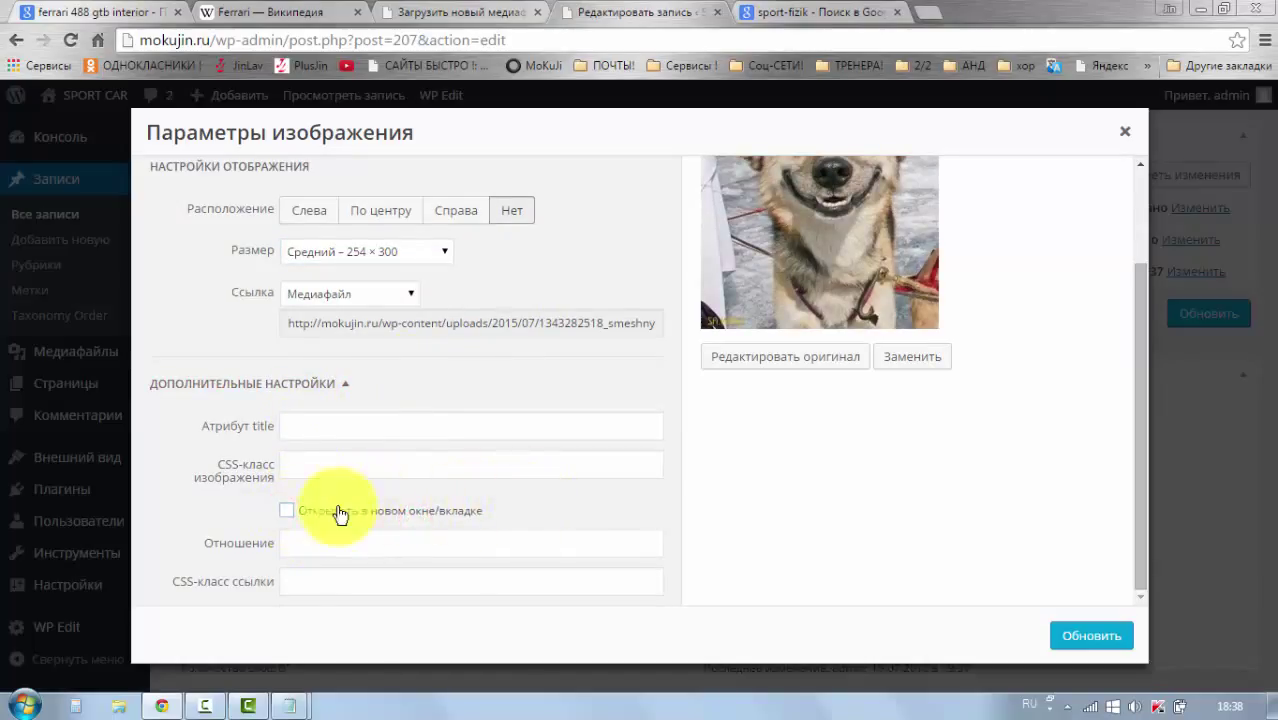
left_click(287, 511)
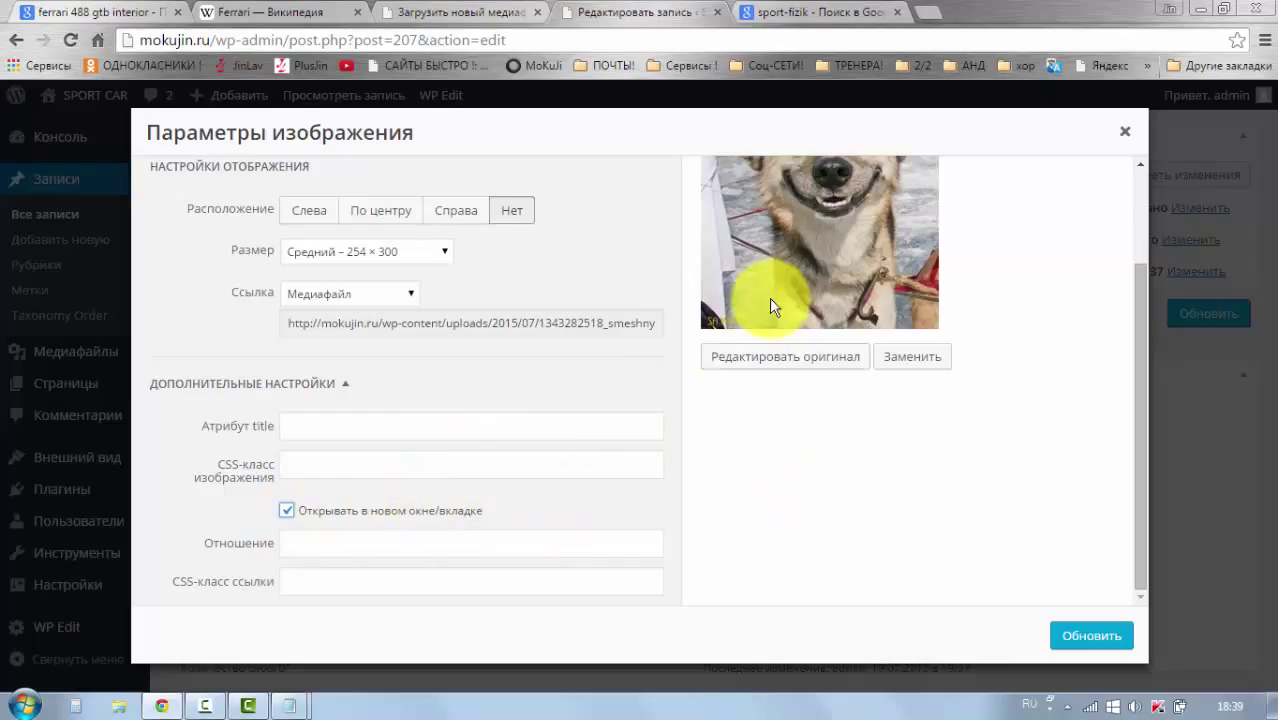
scroll(768, 298, "up", 2)
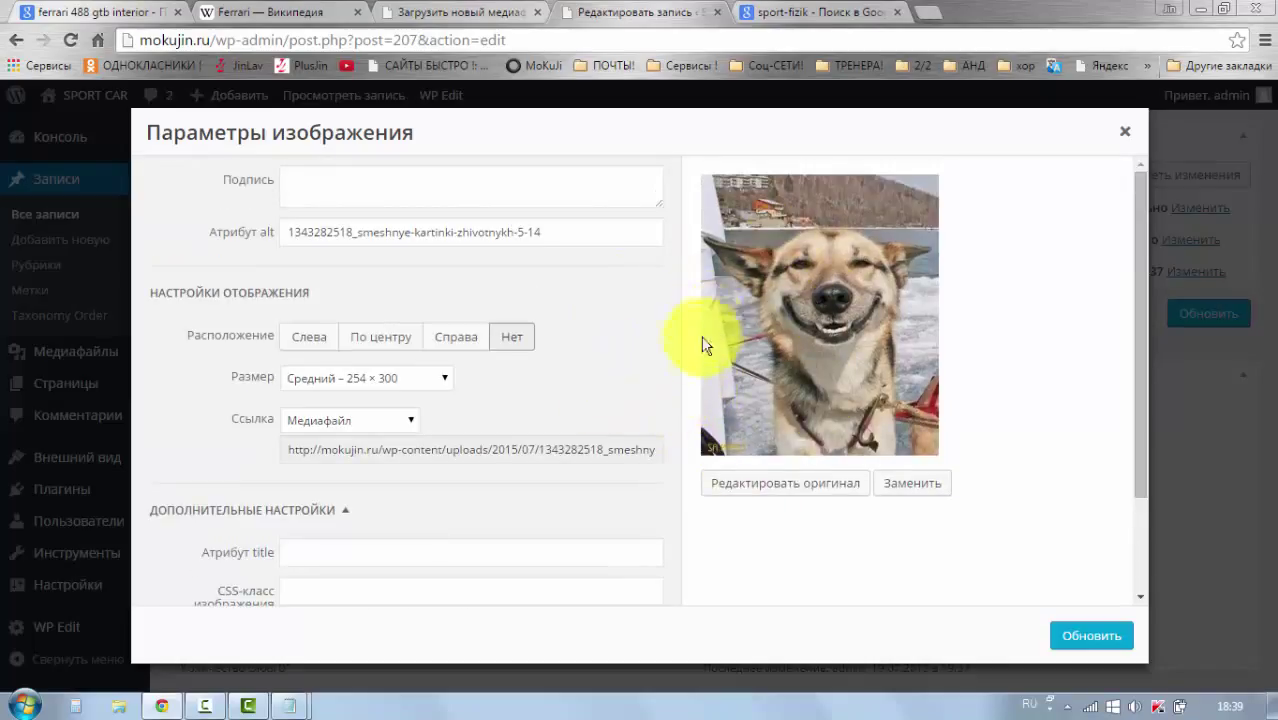
scroll(471, 457, "down", 2)
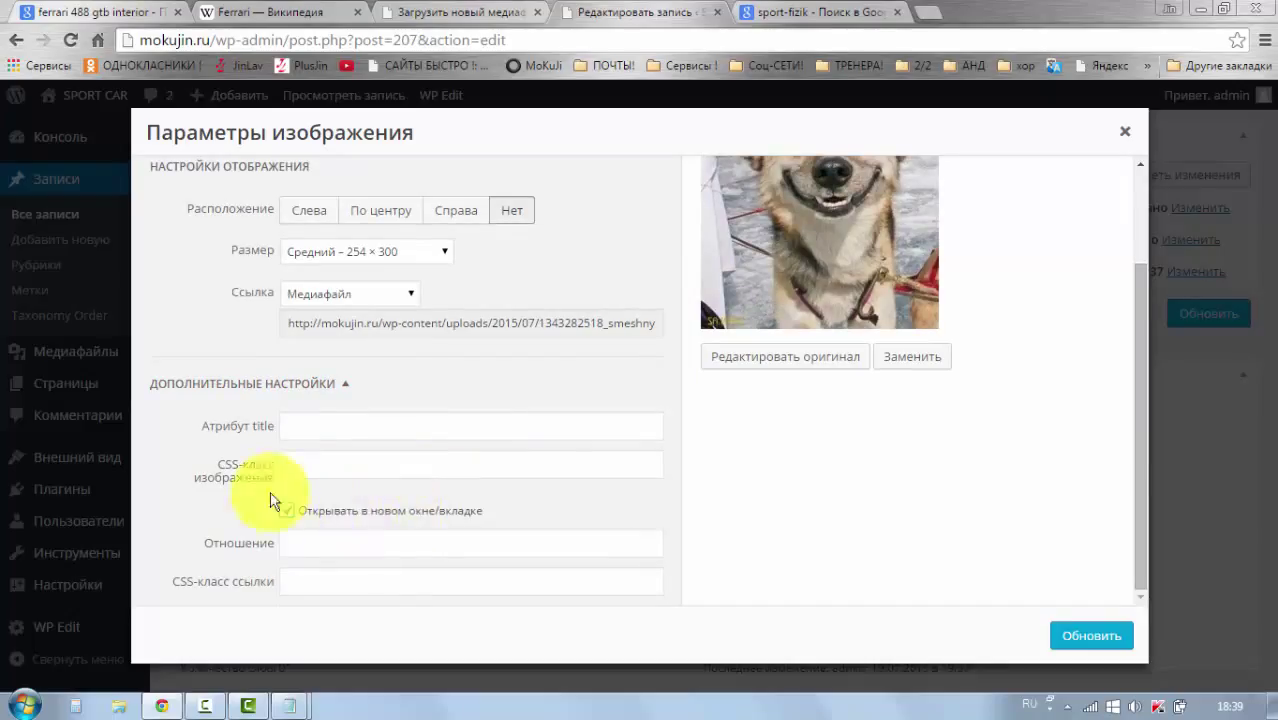
scroll(576, 481, "up", 2)
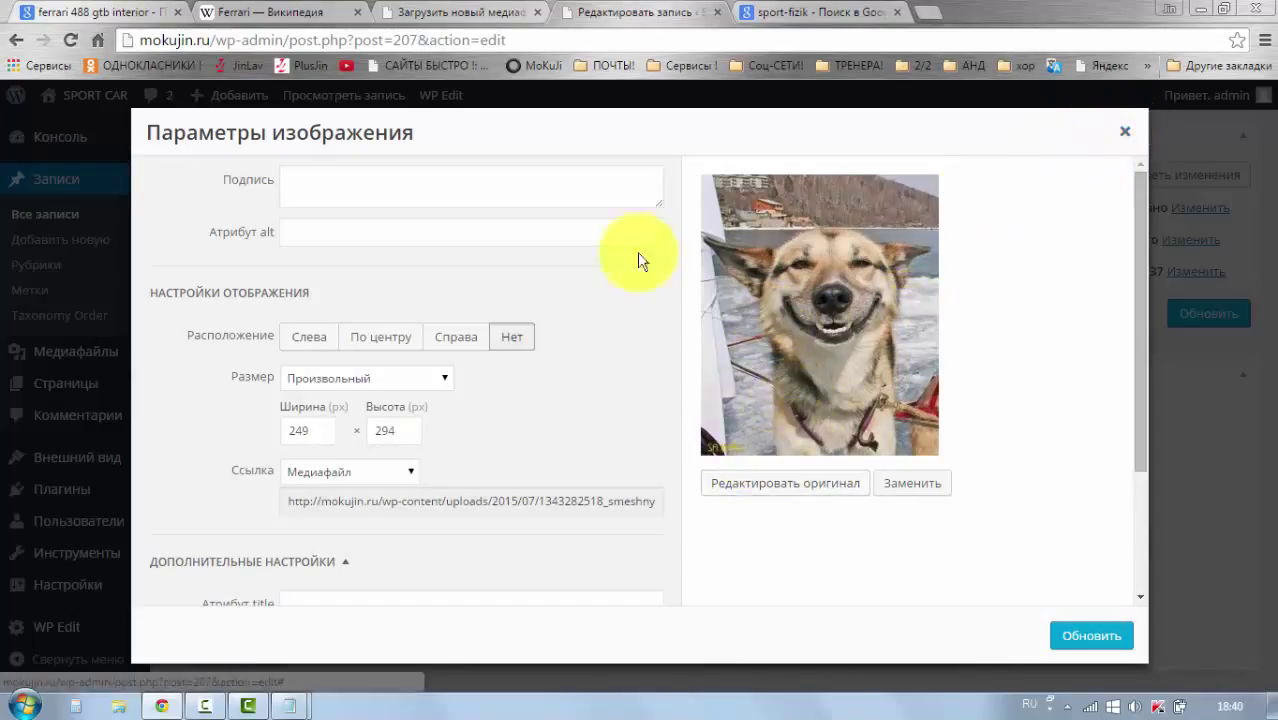
scroll(470, 440, "down", 1)
scroll(476, 447, "up", 1)
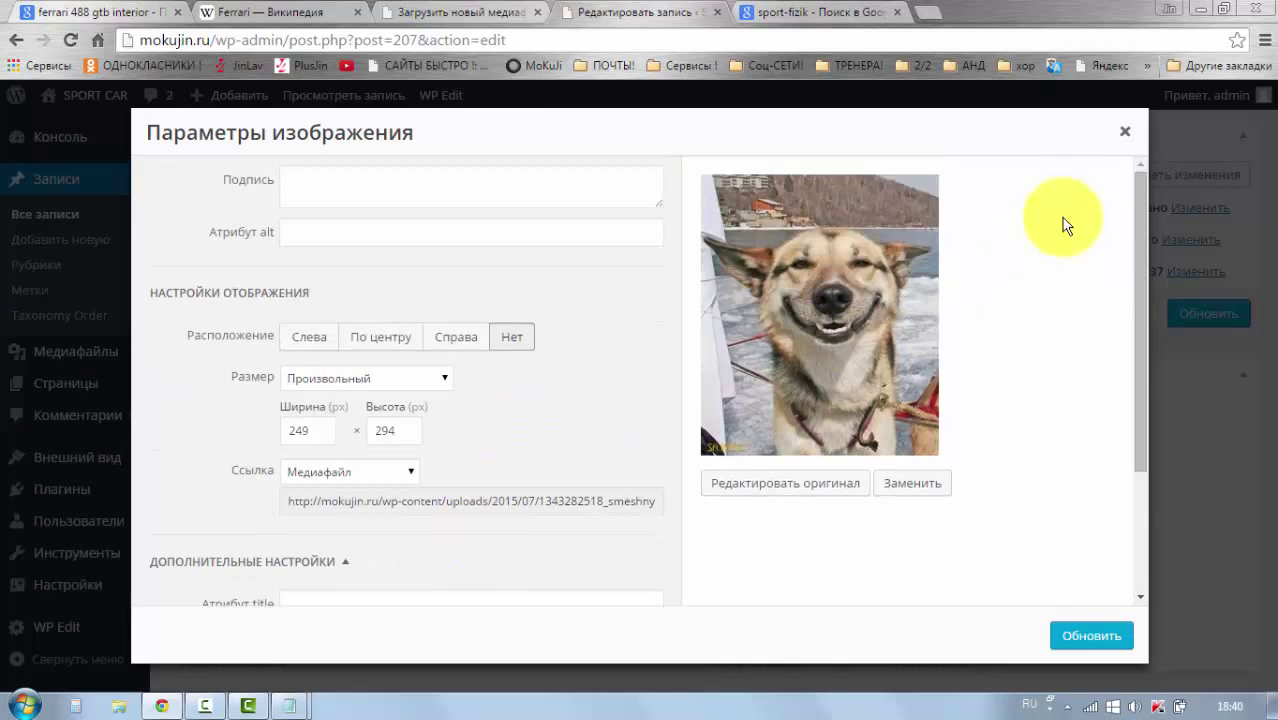
left_click(1125, 132)
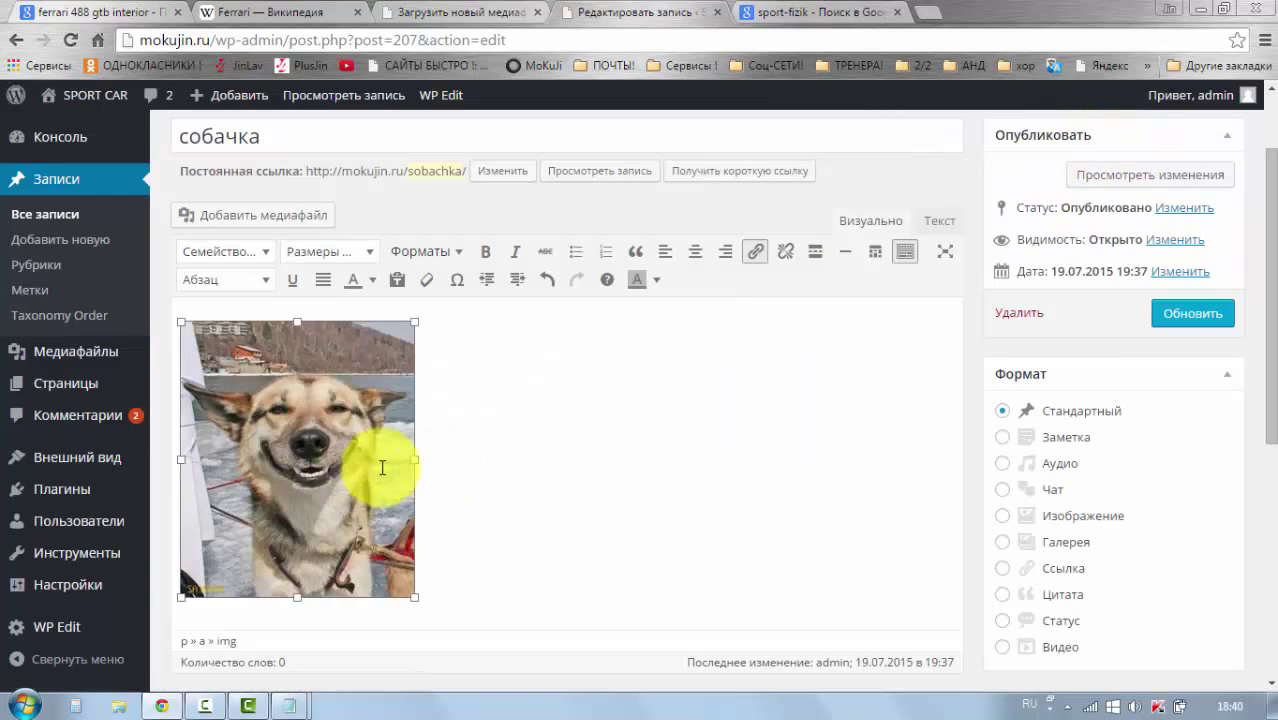
Step: Enlarge the dog picture directly in the post body by stretching it from its side edge
left_click_drag(414, 459, 486, 470)
scroll(342, 448, "down", 1)
left_click(417, 451)
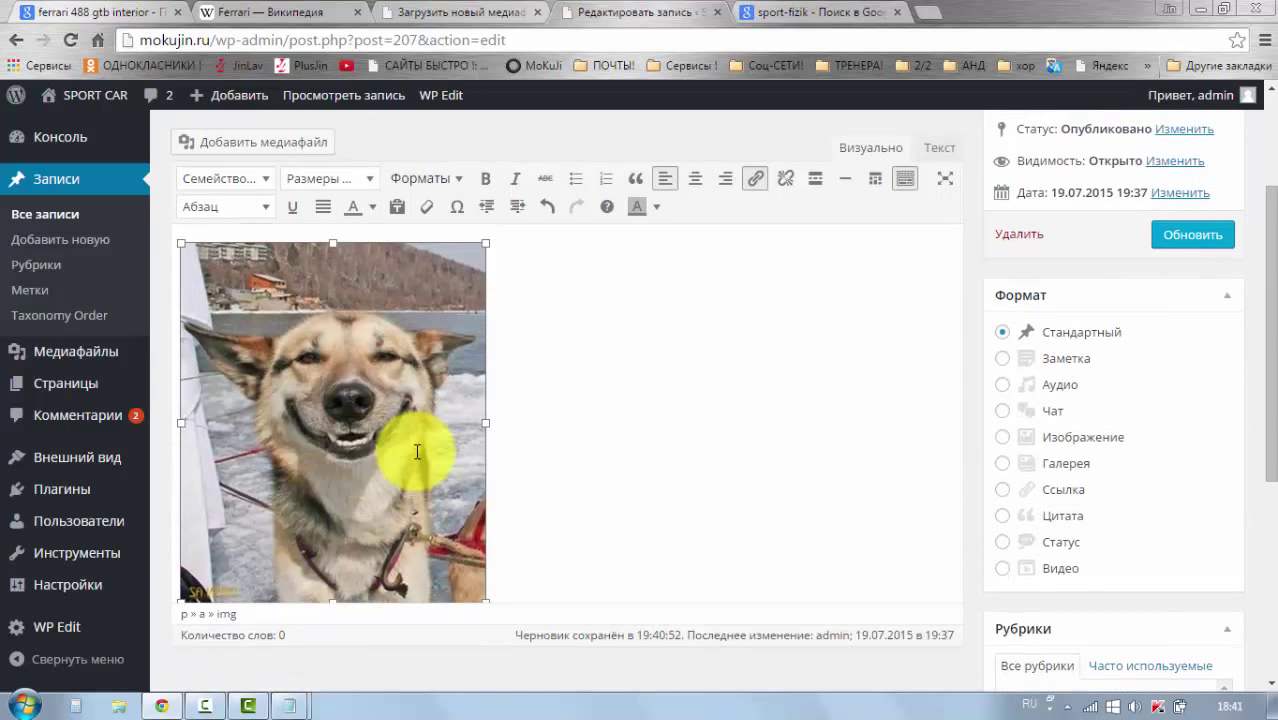